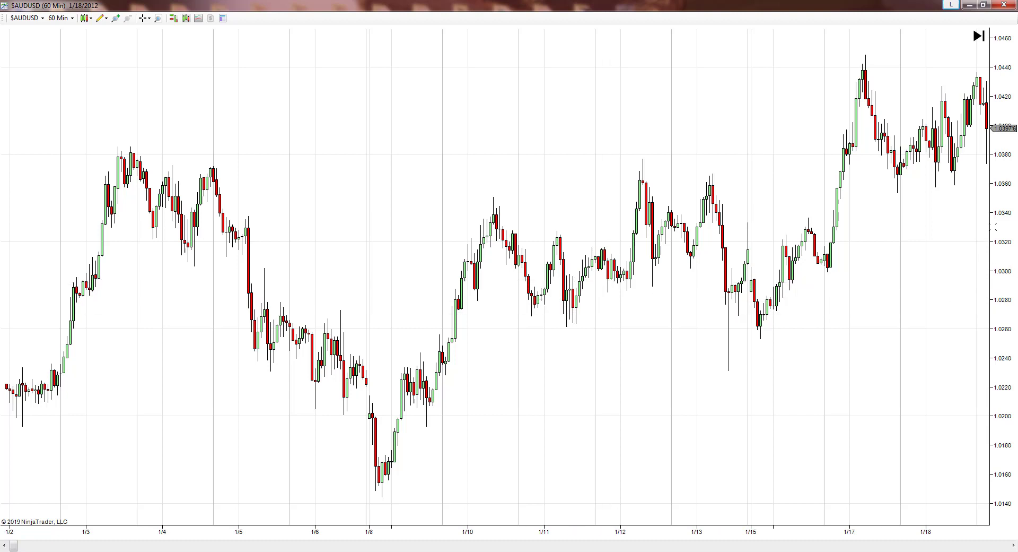
Draw a rising line in the empty area above the candles, from about 1.0664 just after 1/4 to about 1.0748.
{"action": "left_click_drag", "start_coordinate": [998, 201], "coordinate": [998, 303]}
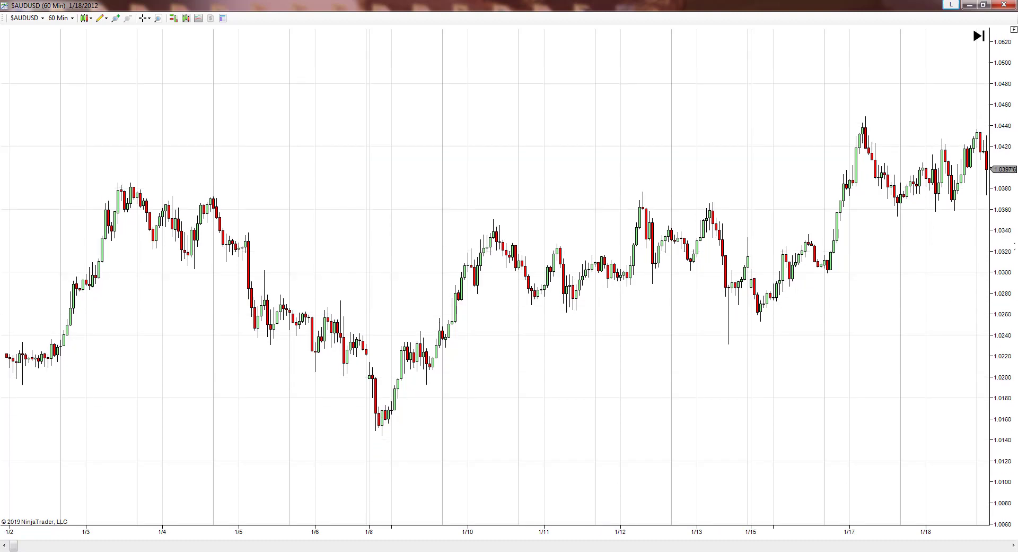
{"action": "left_click_drag", "start_coordinate": [1008, 154], "coordinate": [1006, 415]}
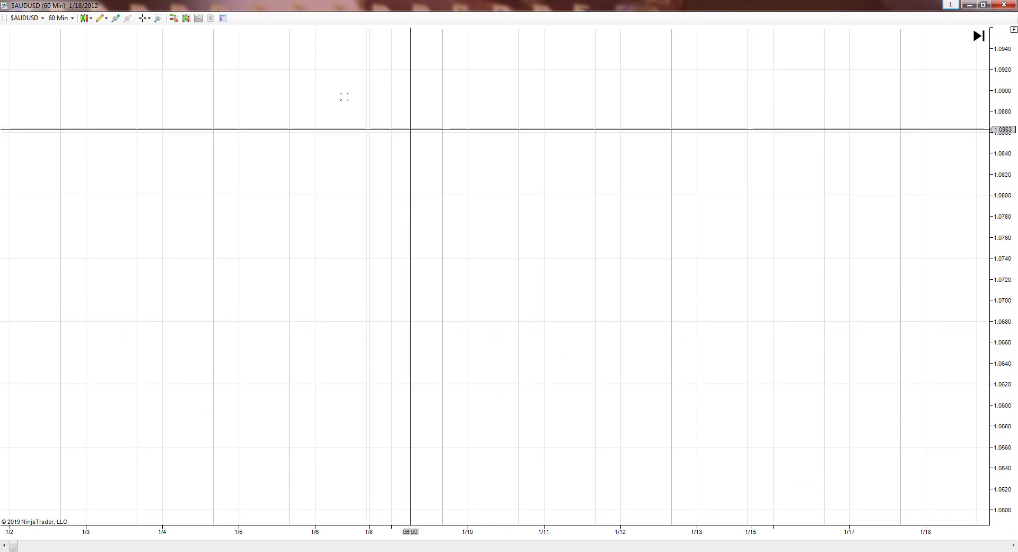
{"action": "left_click", "coordinate": [103, 18]}
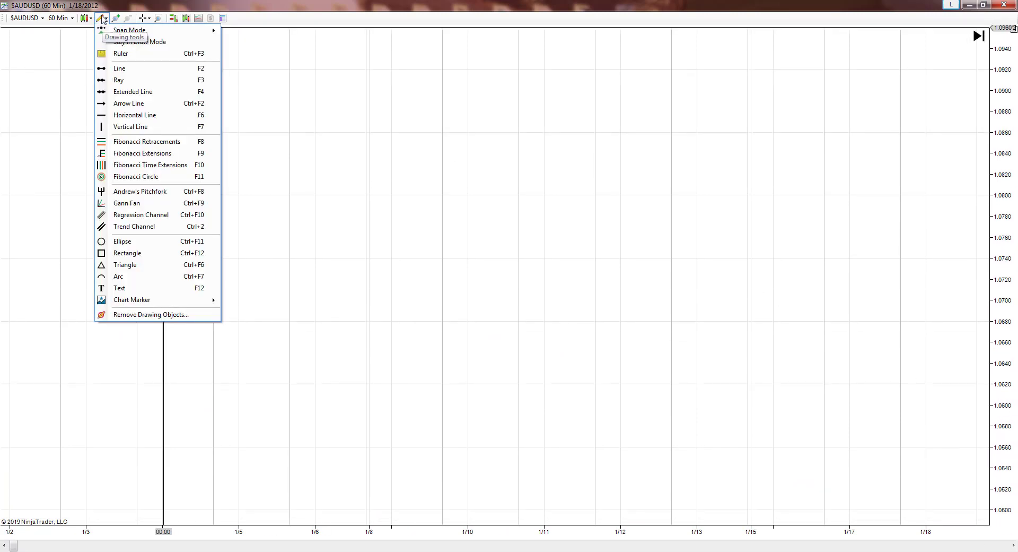
{"action": "left_click", "coordinate": [125, 68]}
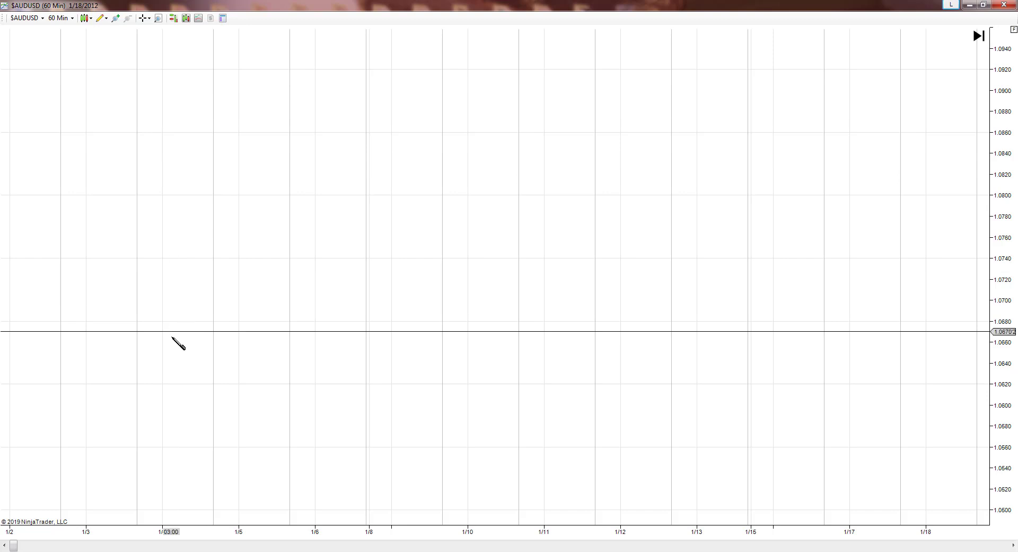
{"action": "left_click_drag", "start_coordinate": [171, 338], "coordinate": [200, 250]}
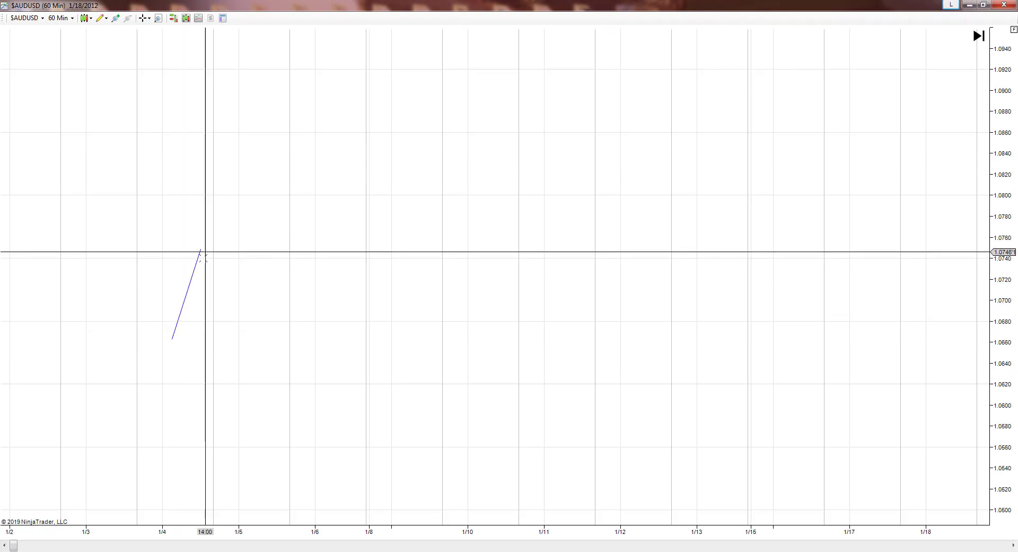
Draw a falling line from the top of the first line down to about 1.0683 at 1/5.
{"action": "left_click", "coordinate": [106, 19]}
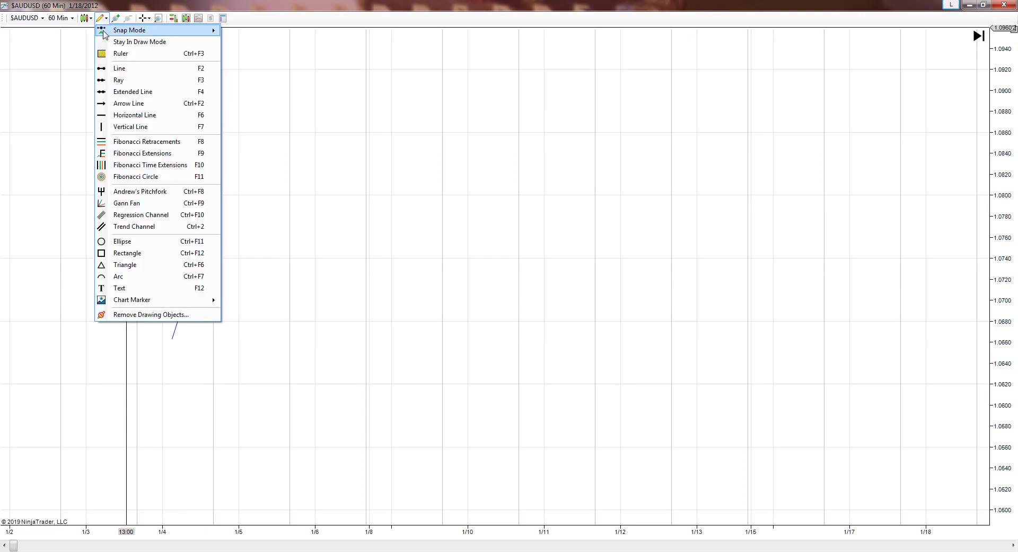
{"action": "left_click", "coordinate": [120, 72]}
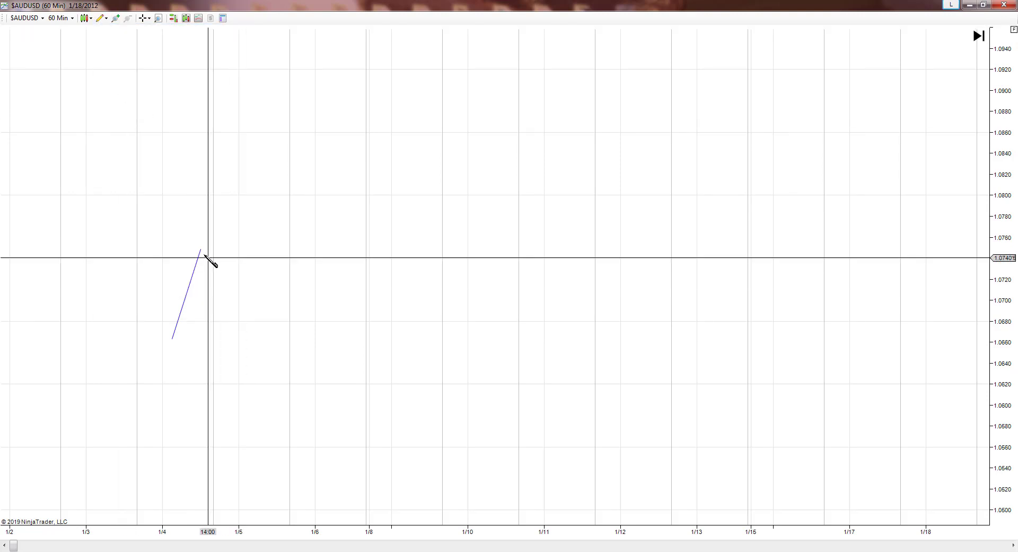
{"action": "left_click", "coordinate": [200, 249]}
{"action": "left_click", "coordinate": [229, 301]}
{"action": "left_click_drag", "start_coordinate": [234, 310], "coordinate": [238, 318]}
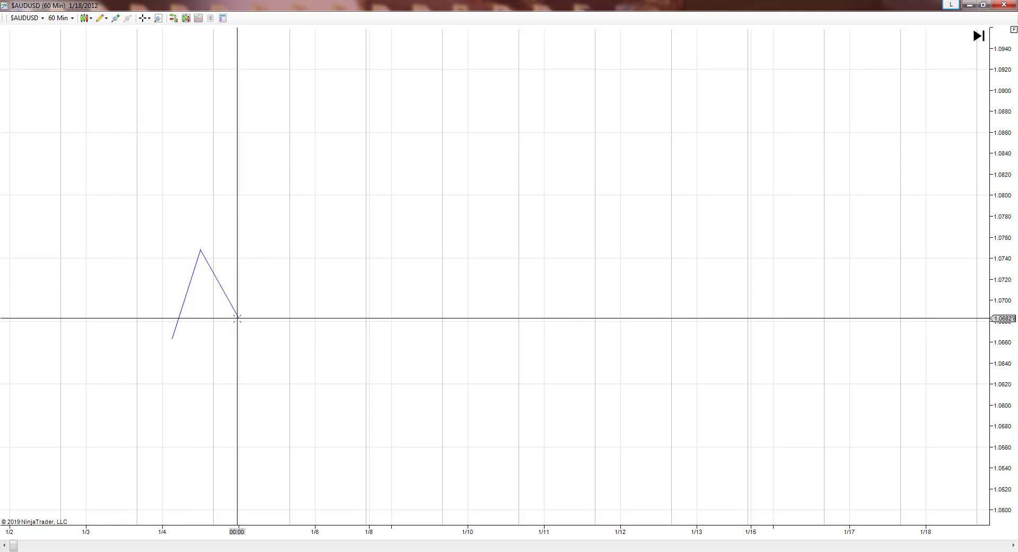
Extend the lower end of the first rising line down to about 1.0650.
{"action": "left_click", "coordinate": [170, 340]}
{"action": "left_click", "coordinate": [172, 344]}
{"action": "left_click_drag", "start_coordinate": [172, 338], "coordinate": [169, 352]}
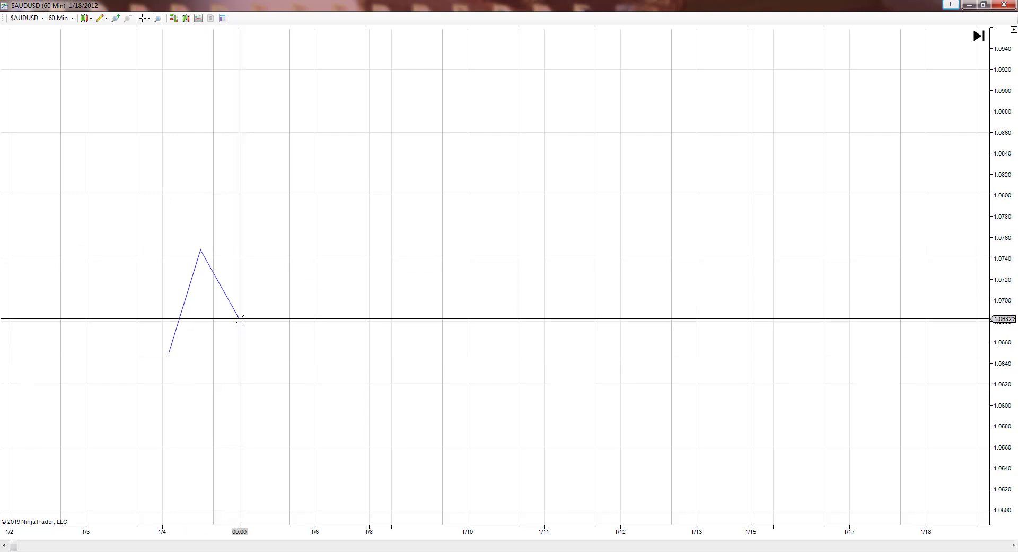
Draw a steep rising line from the low at 1/5 up to about 1.0807, midway between 1/5 and 1/6.
{"action": "left_click", "coordinate": [105, 18]}
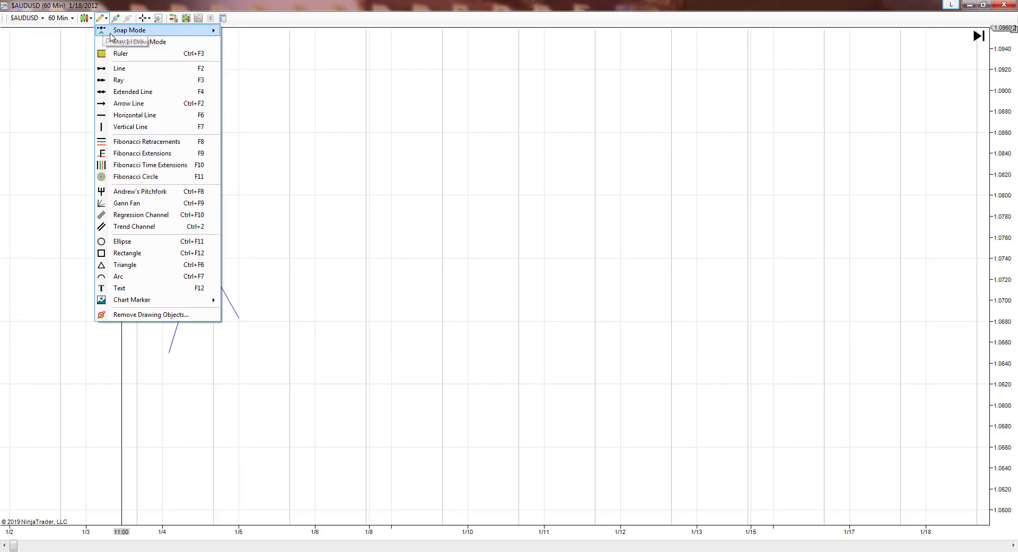
{"action": "left_click", "coordinate": [120, 69]}
{"action": "left_click", "coordinate": [240, 317]}
{"action": "left_click", "coordinate": [315, 187]}
{"action": "left_click_drag", "start_coordinate": [315, 187], "coordinate": [284, 186]}
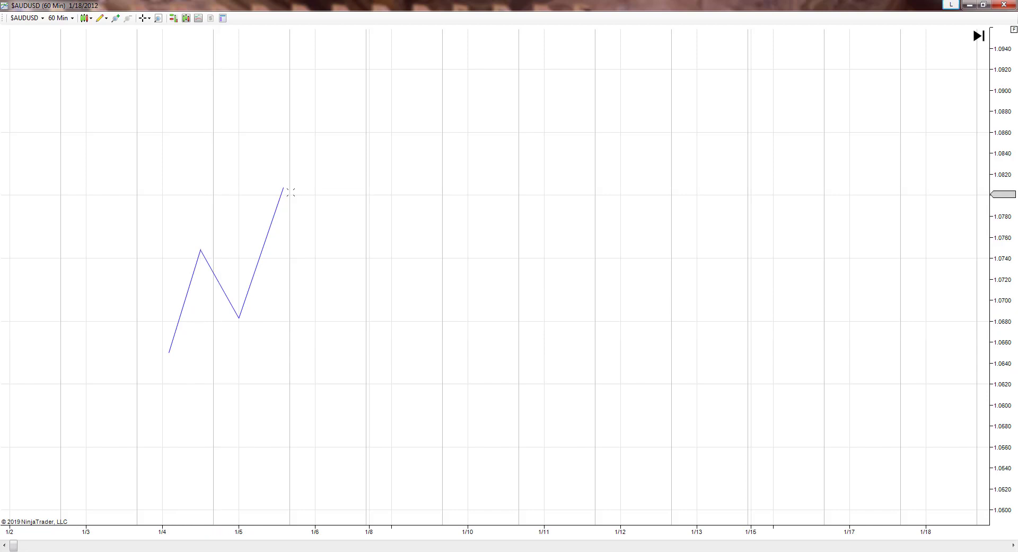
Draw a falling line from the peak to about 1.0747 near 1/6, and a rising line from there to about 1.0807.
{"action": "left_click", "coordinate": [105, 18]}
{"action": "left_click", "coordinate": [119, 68]}
{"action": "left_click", "coordinate": [285, 189]}
{"action": "left_click", "coordinate": [310, 251]}
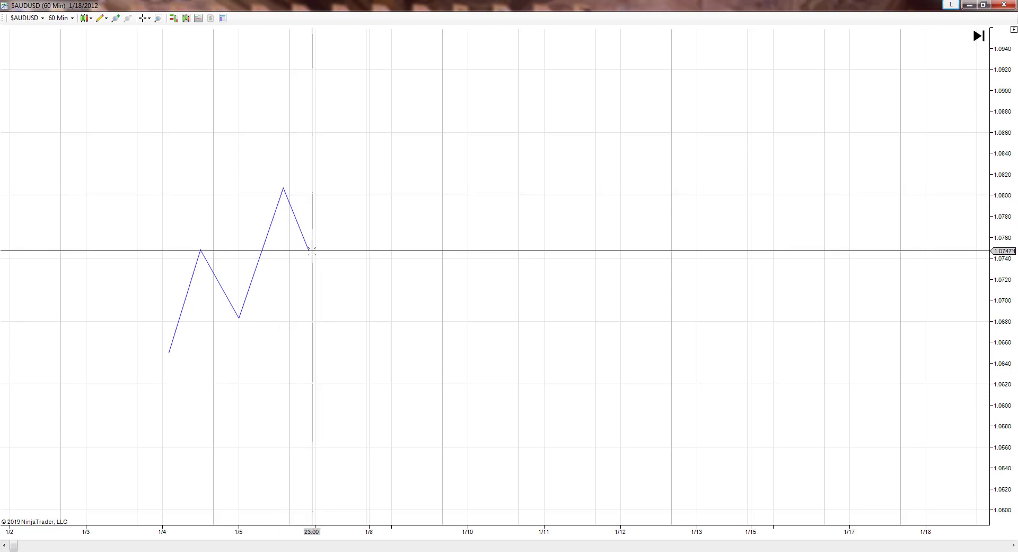
{"action": "left_click", "coordinate": [101, 18]}
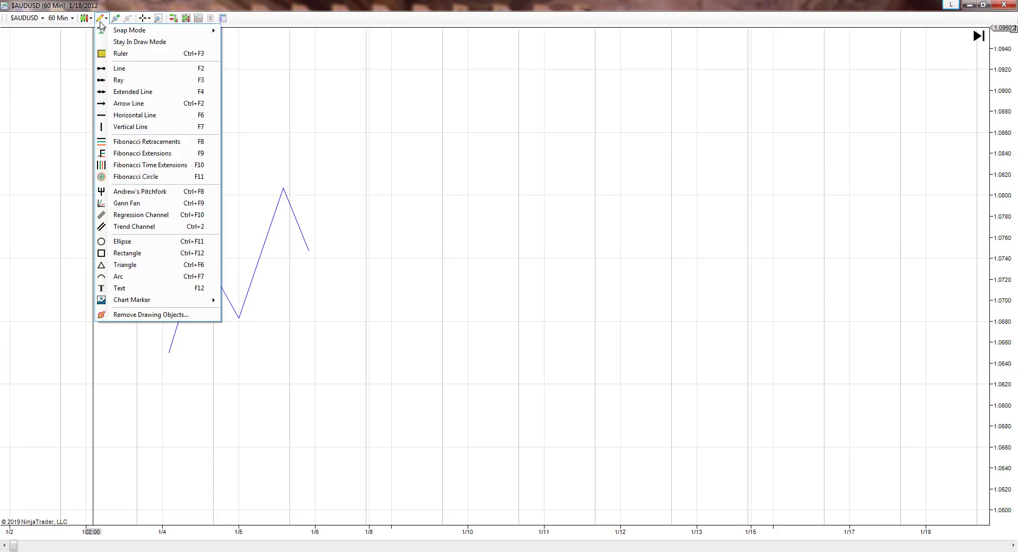
{"action": "left_click", "coordinate": [118, 68]}
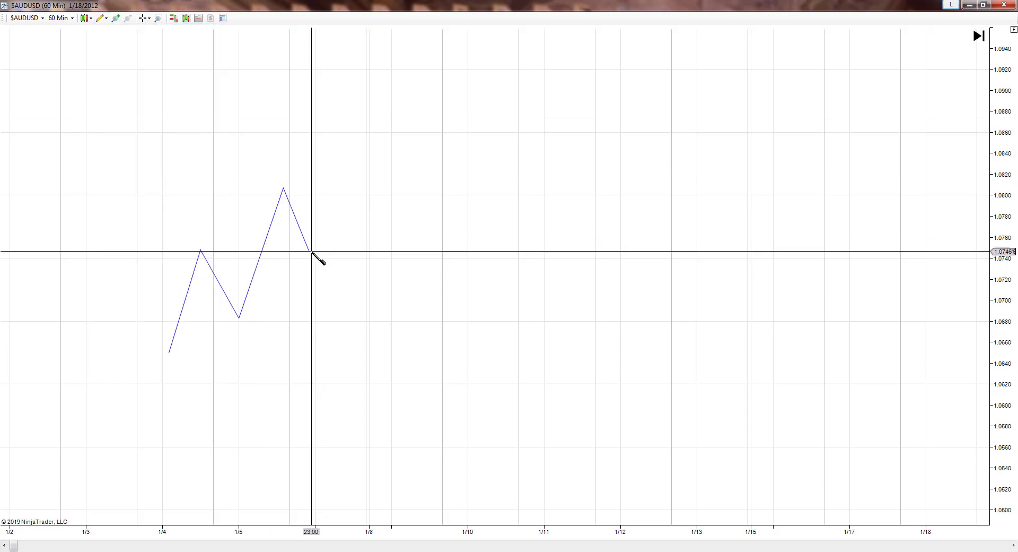
{"action": "left_click_drag", "start_coordinate": [309, 250], "coordinate": [327, 187]}
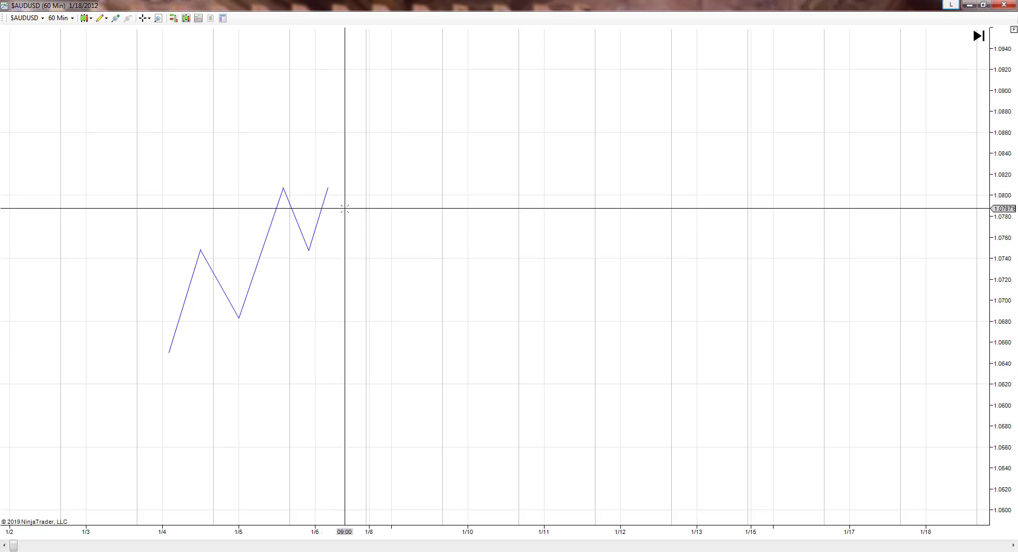
Draw a falling line from the second peak down to about 1.0747 shortly before 1/8.
{"action": "left_click", "coordinate": [101, 21]}
{"action": "left_click", "coordinate": [127, 69]}
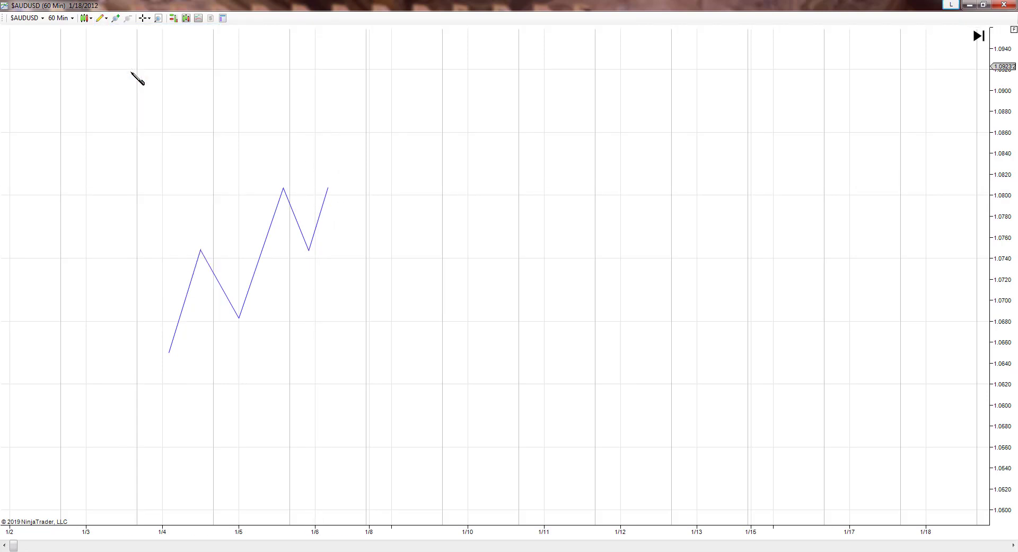
{"action": "left_click", "coordinate": [329, 189]}
{"action": "left_click", "coordinate": [352, 249]}
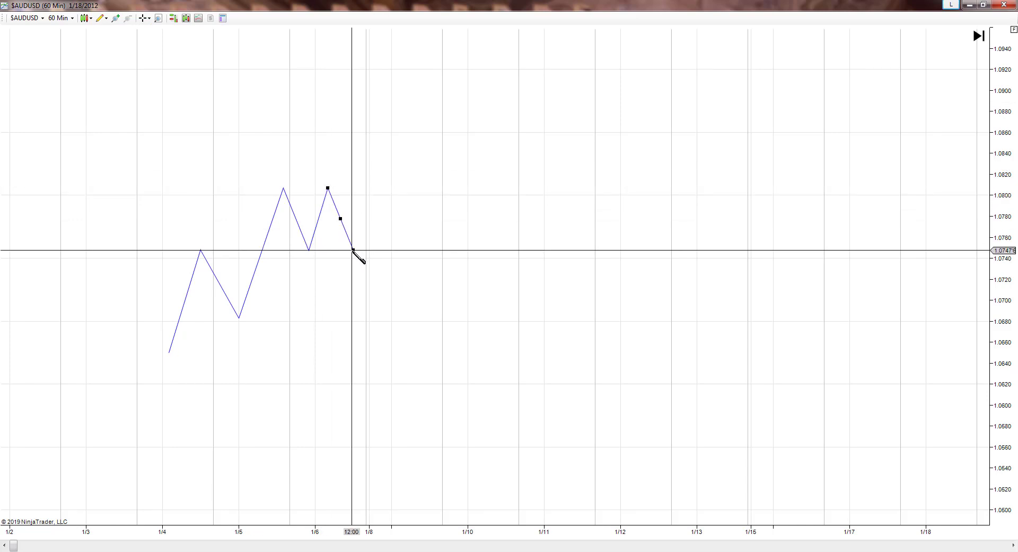
{"action": "left_click", "coordinate": [354, 202]}
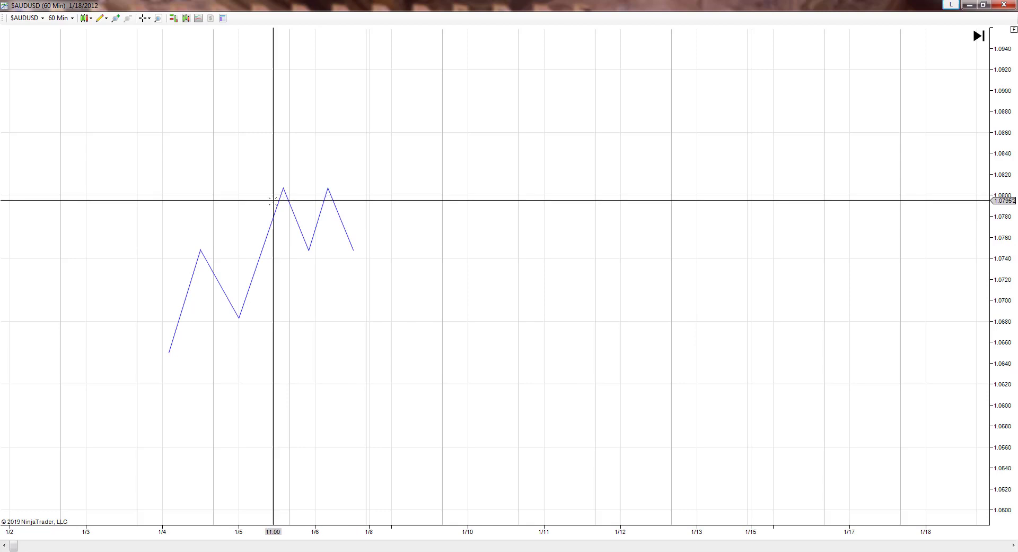
{"action": "middle_click", "coordinate": [284, 190]}
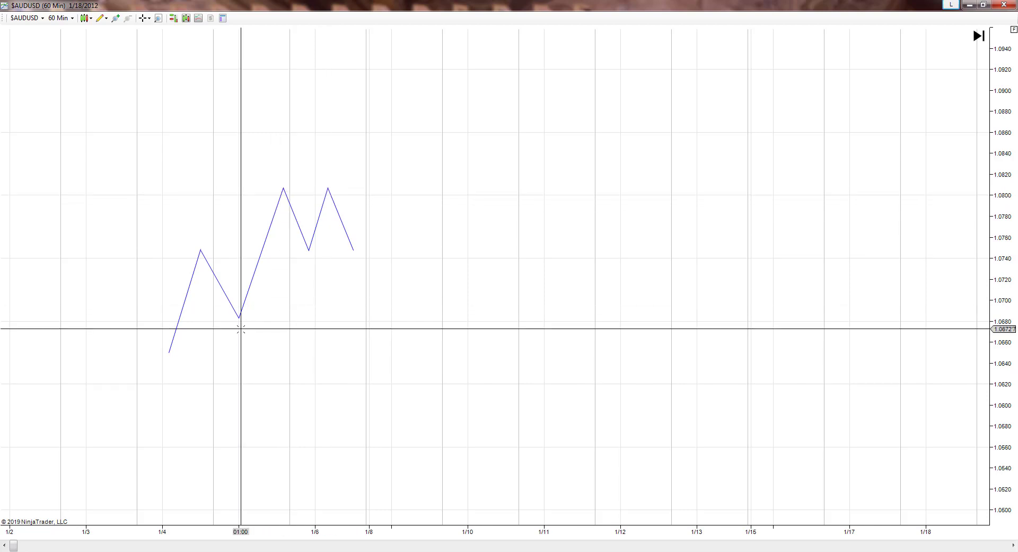
{"action": "left_click", "coordinate": [261, 263]}
{"action": "middle_click", "coordinate": [284, 181]}
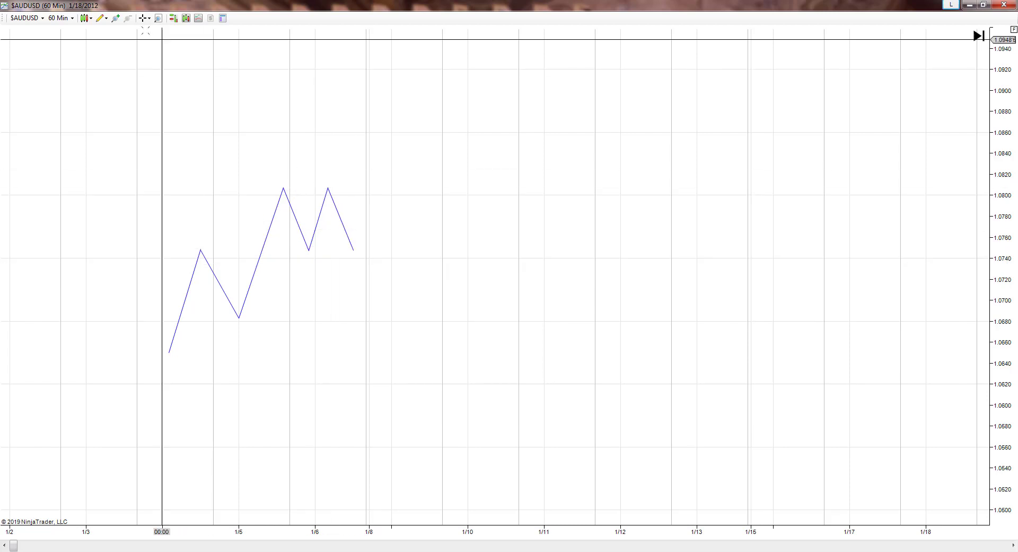
Start a second pattern with a falling line from about 1.0800 at 1/11 to about 1.0724 and a rising line to about 1.0771.
{"action": "left_click", "coordinate": [107, 19]}
{"action": "left_click", "coordinate": [358, 98]}
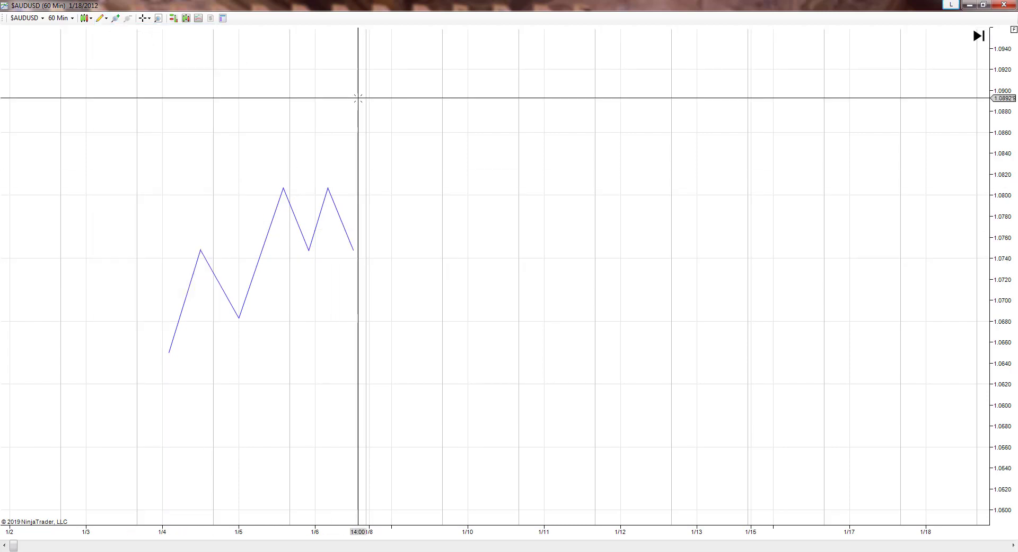
{"action": "left_click", "coordinate": [544, 195]}
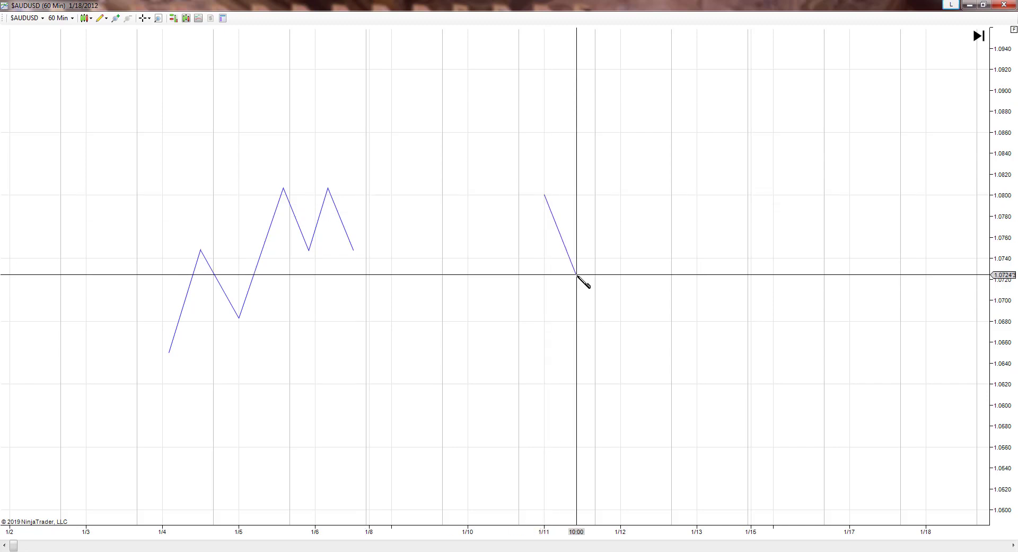
{"action": "left_click", "coordinate": [576, 275]}
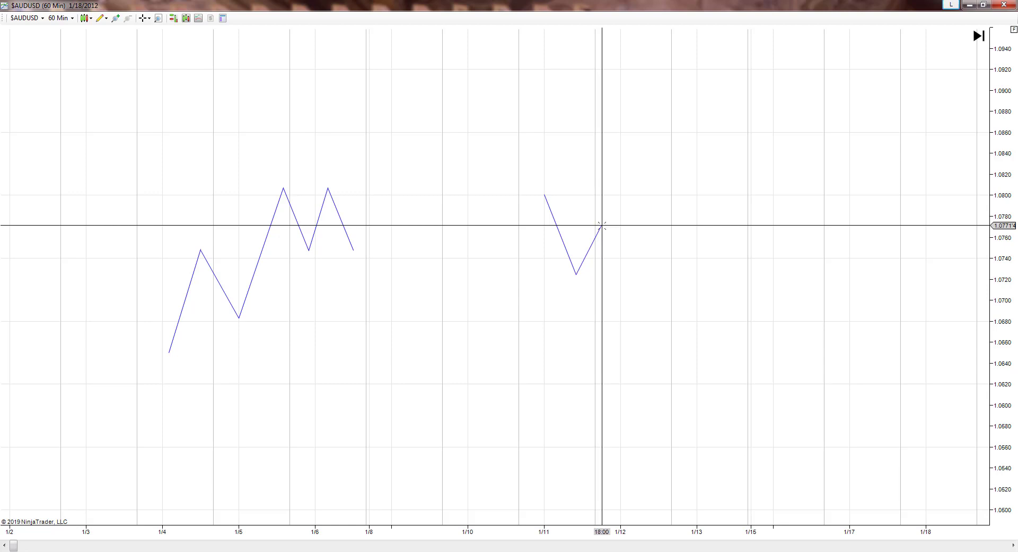
Continue the second pattern with a falling line to about 1.0680 near 1/12 and a rising line to about 1.0732.
{"action": "left_click", "coordinate": [602, 226]}
{"action": "left_click", "coordinate": [633, 320]}
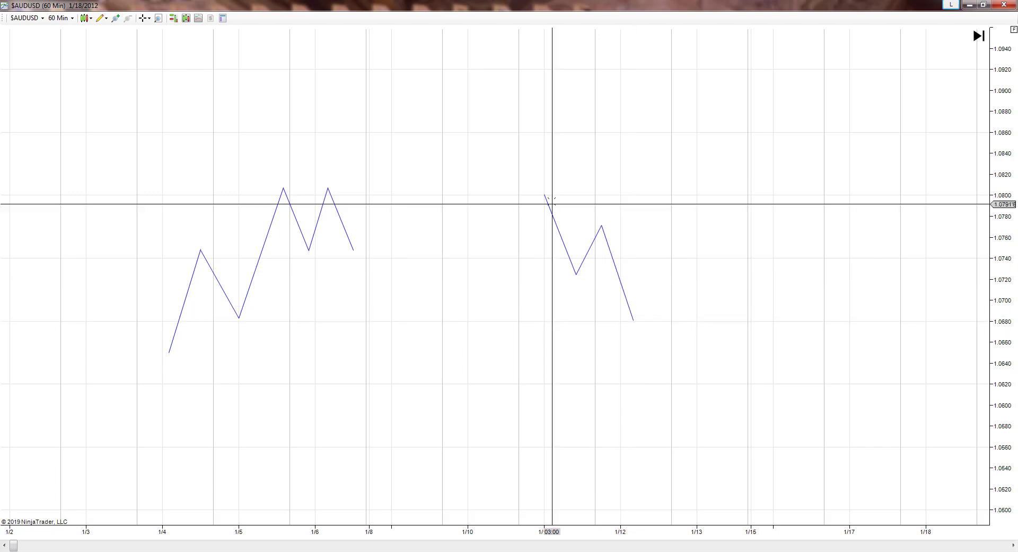
{"action": "middle_click", "coordinate": [633, 321]}
{"action": "left_click", "coordinate": [634, 321]}
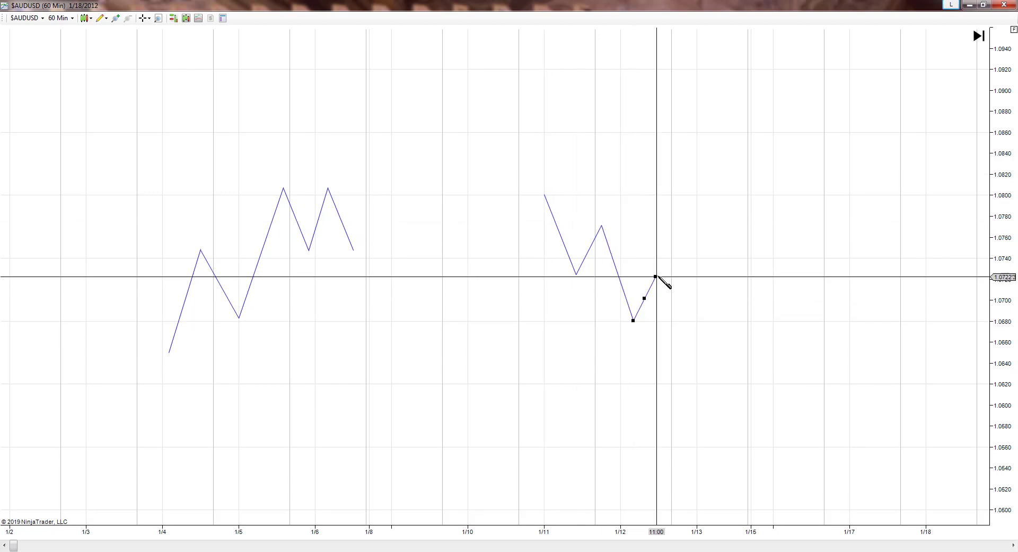
{"action": "left_click", "coordinate": [658, 266]}
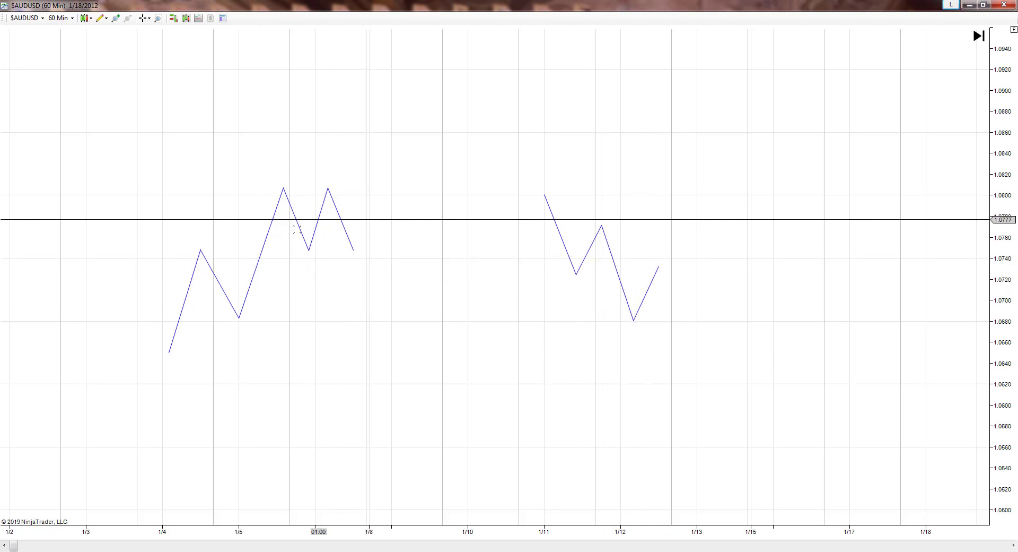
Add a second low to the pattern with a falling line to about 1.0680 and a rising line to about 1.0732 near 1/13.
{"action": "middle_click", "coordinate": [205, 245]}
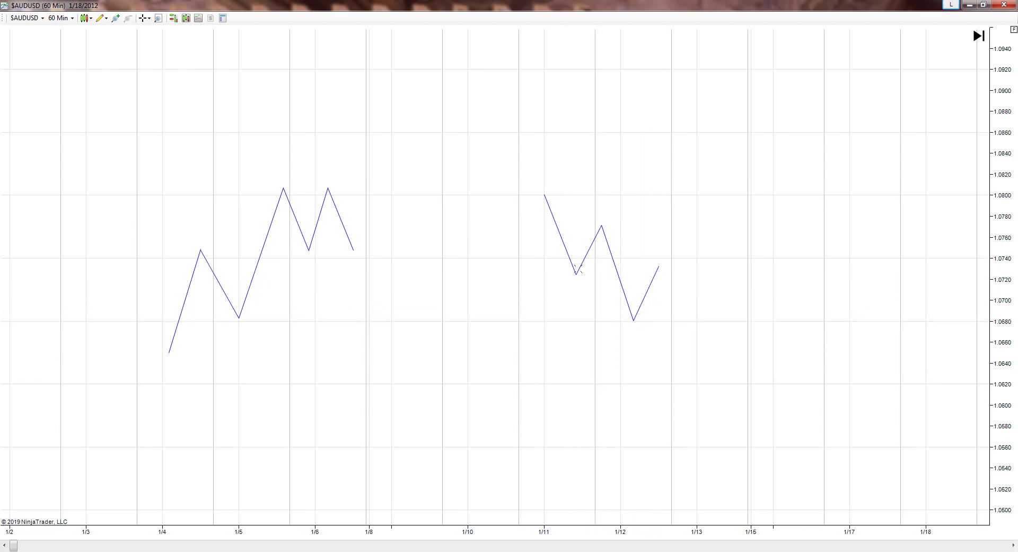
{"action": "left_click", "coordinate": [658, 265]}
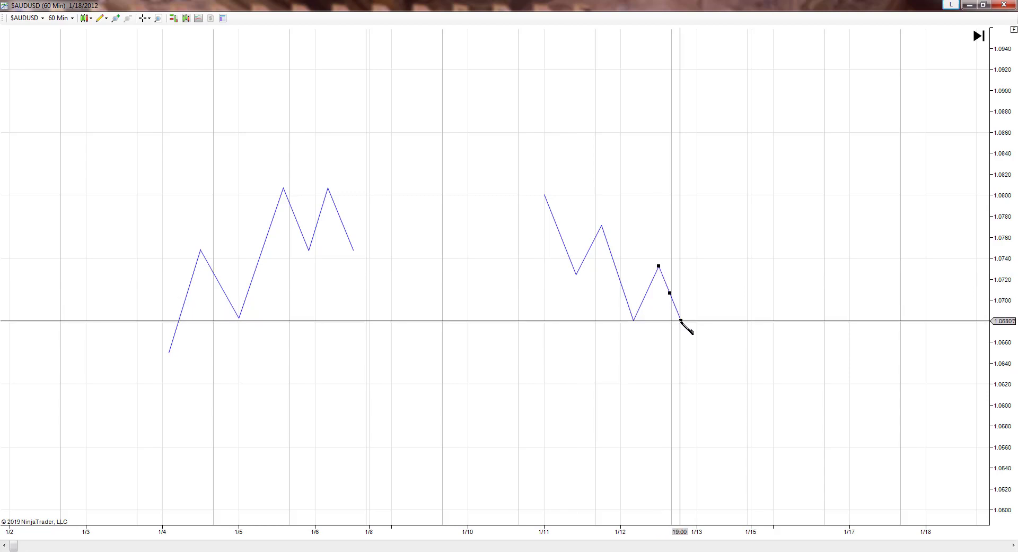
{"action": "left_click", "coordinate": [683, 321]}
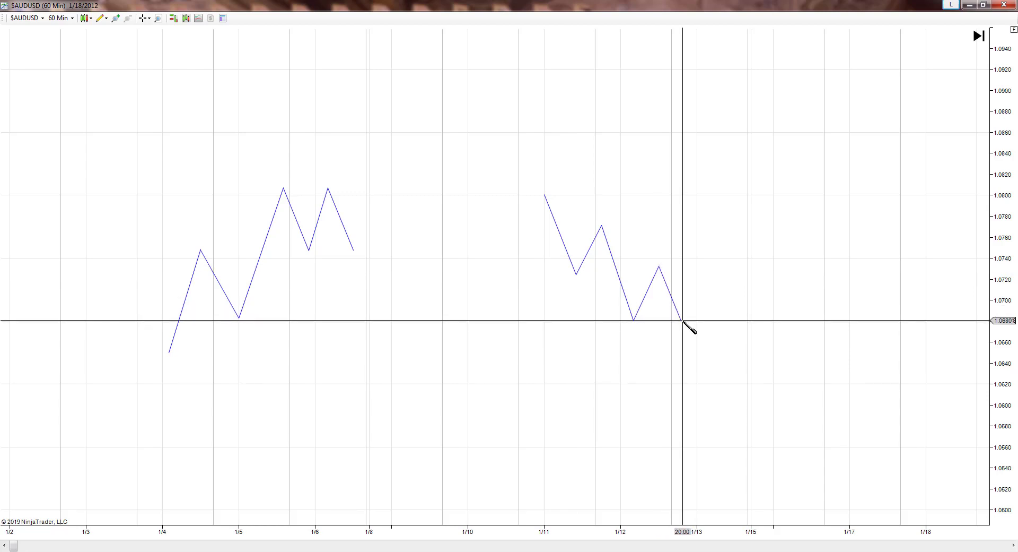
{"action": "left_click", "coordinate": [682, 321]}
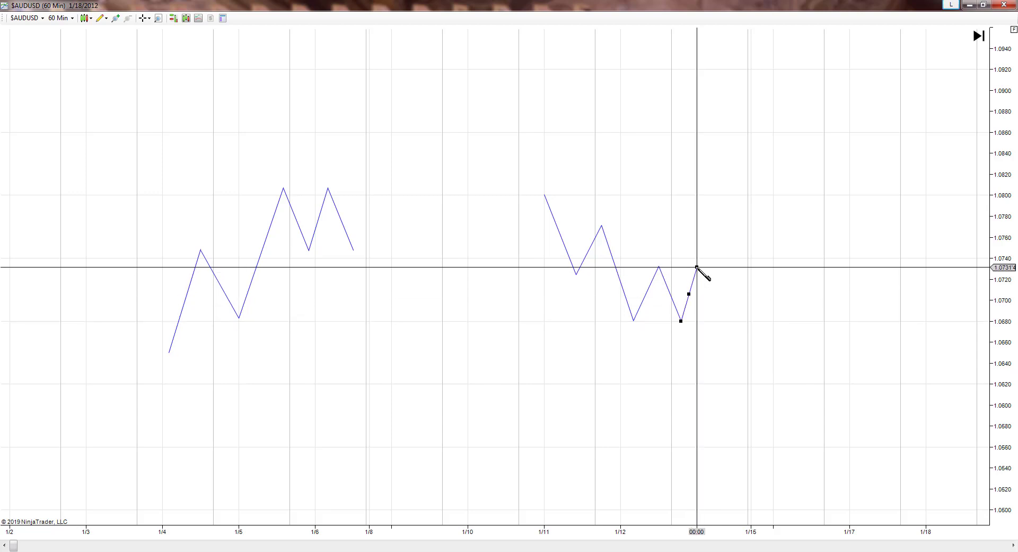
{"action": "left_click", "coordinate": [700, 267]}
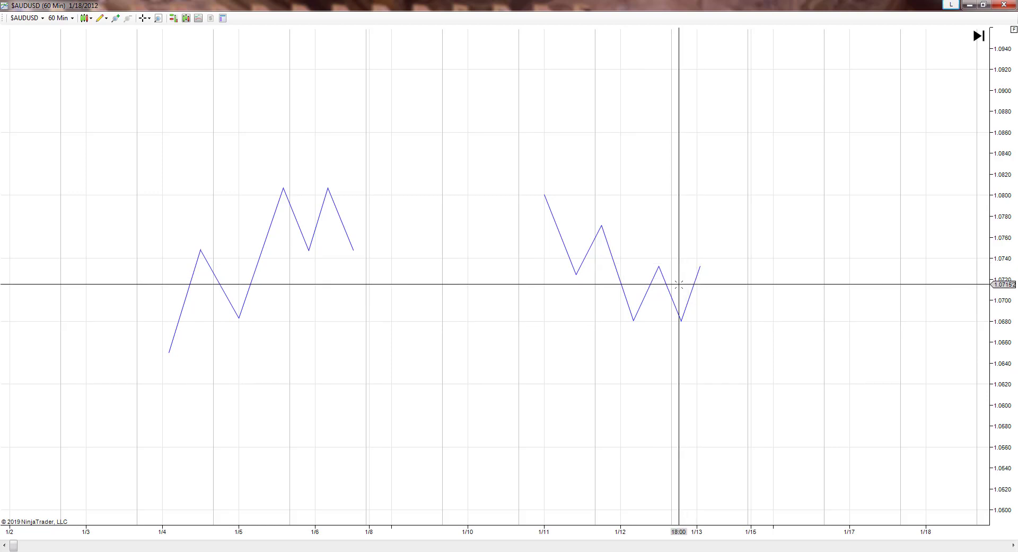
Extend the last falling line of the first pattern down to about 1.0724 near 1/8.
{"action": "left_click", "coordinate": [335, 207]}
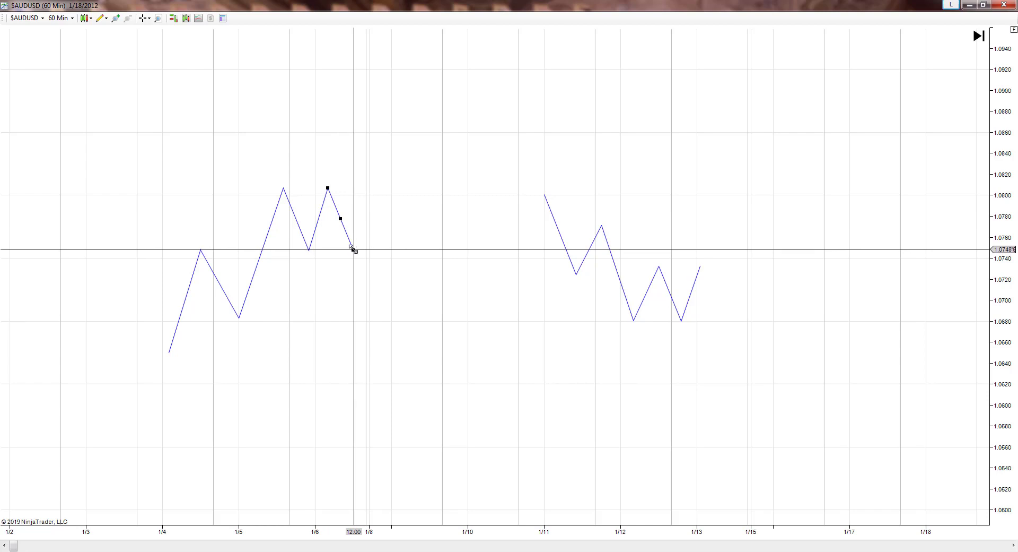
{"action": "left_click_drag", "start_coordinate": [353, 250], "coordinate": [366, 274]}
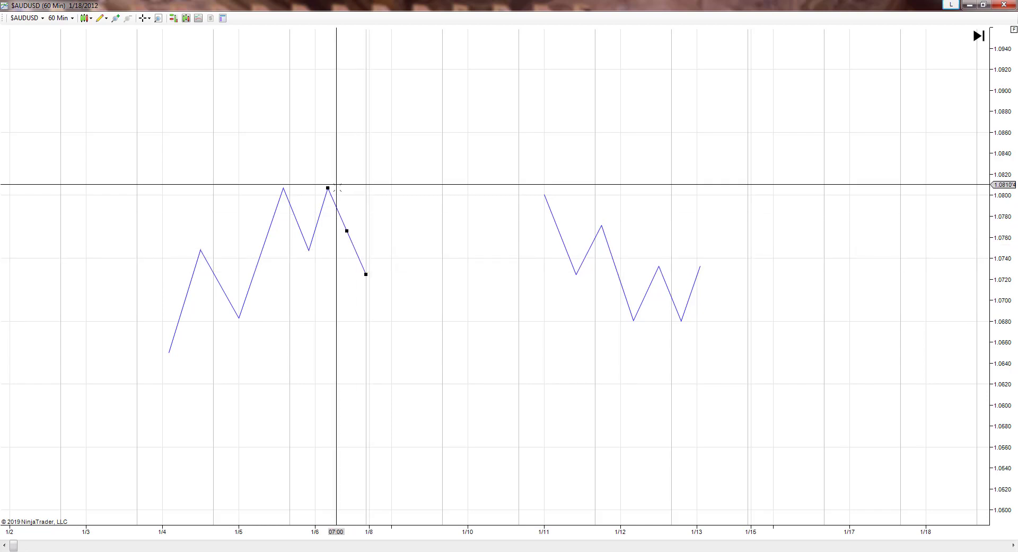
{"action": "left_click", "coordinate": [450, 274]}
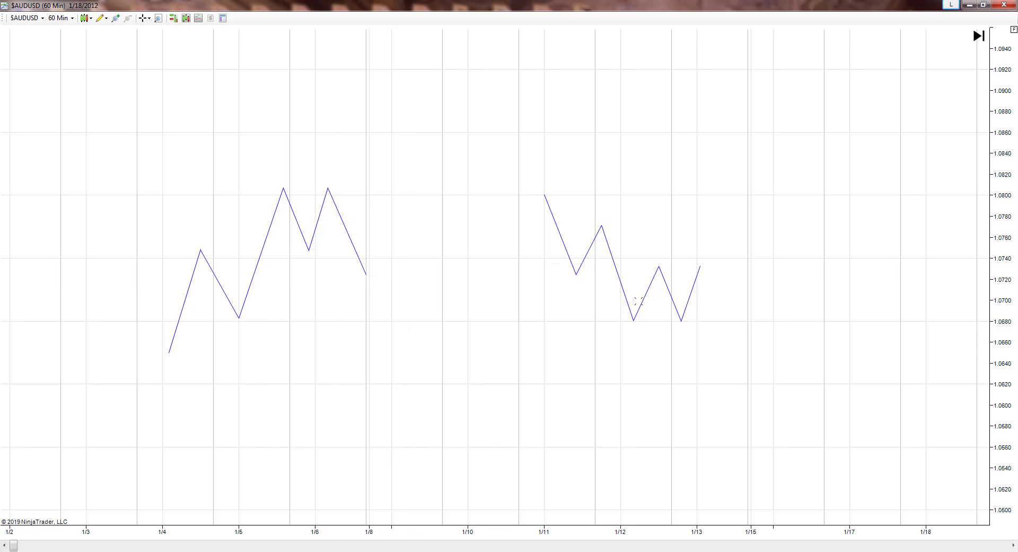
Extend the last rising line of the second pattern up to about 1.0748.
{"action": "left_click", "coordinate": [698, 268]}
{"action": "left_click_drag", "start_coordinate": [699, 267], "coordinate": [705, 249]}
{"action": "left_click", "coordinate": [695, 321]}
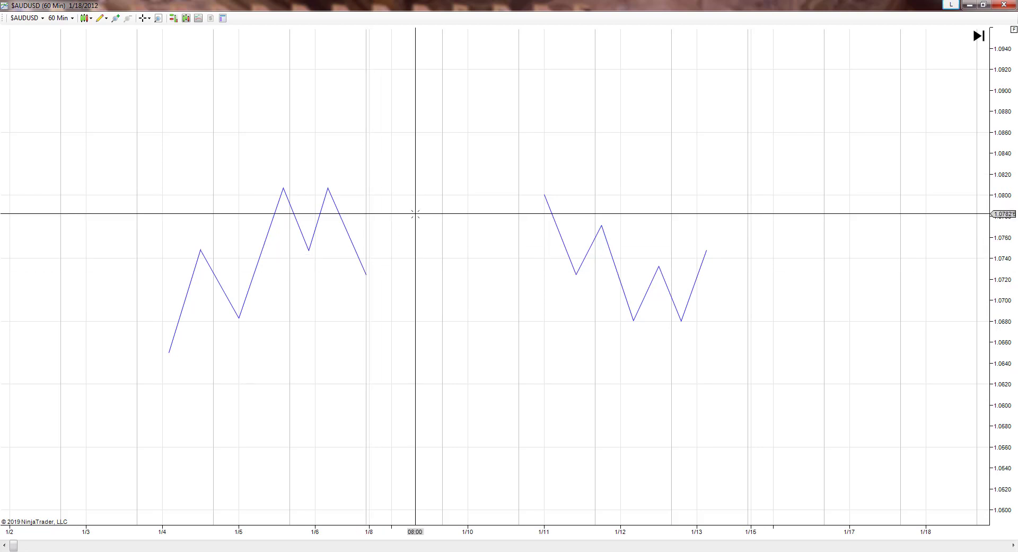
Draw Fibonacci retracements from about 1.0807 to 1.0724 on the first pattern's final fall and from about 1.0922 to 1.0762 in empty space.
{"action": "left_click", "coordinate": [322, 188]}
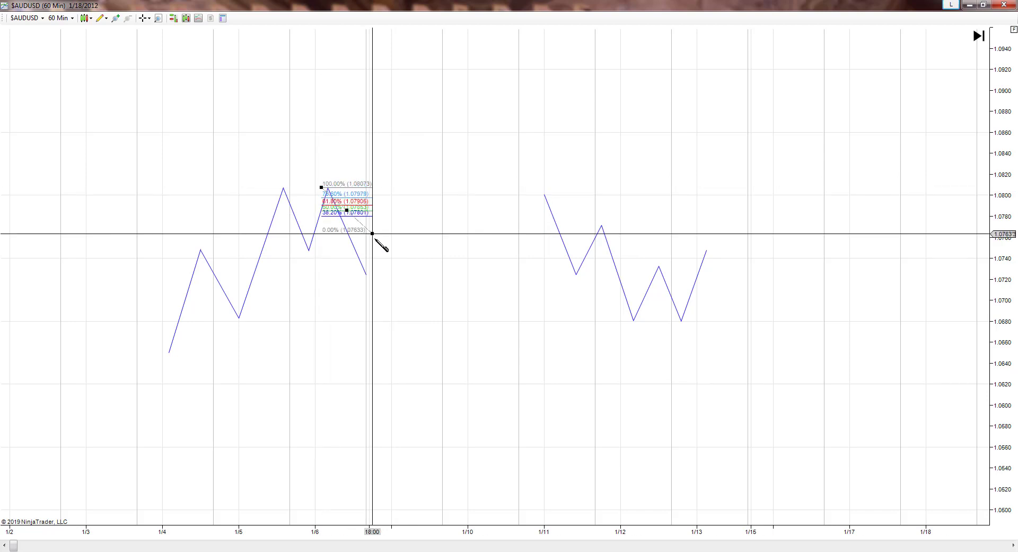
{"action": "left_click", "coordinate": [388, 274]}
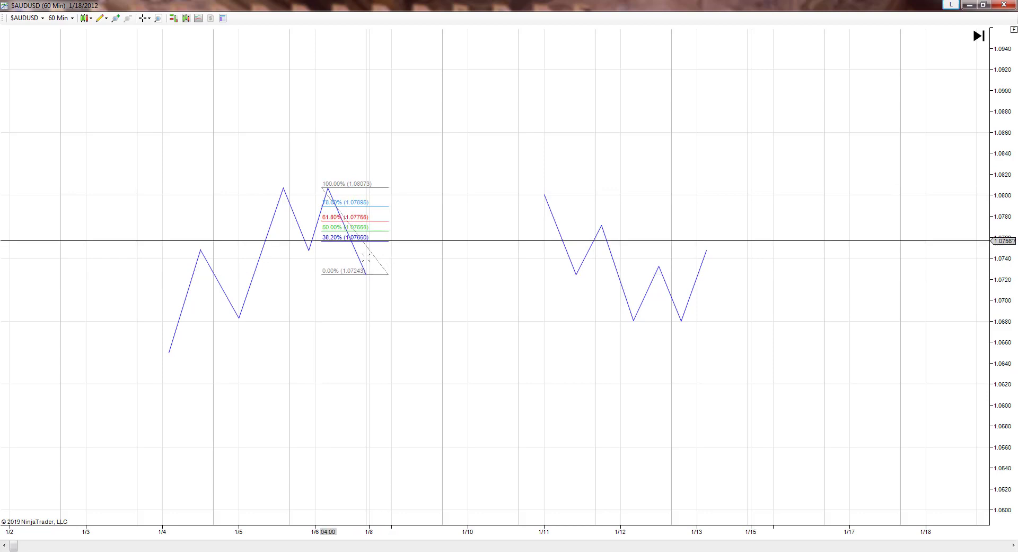
{"action": "left_click", "coordinate": [420, 67]}
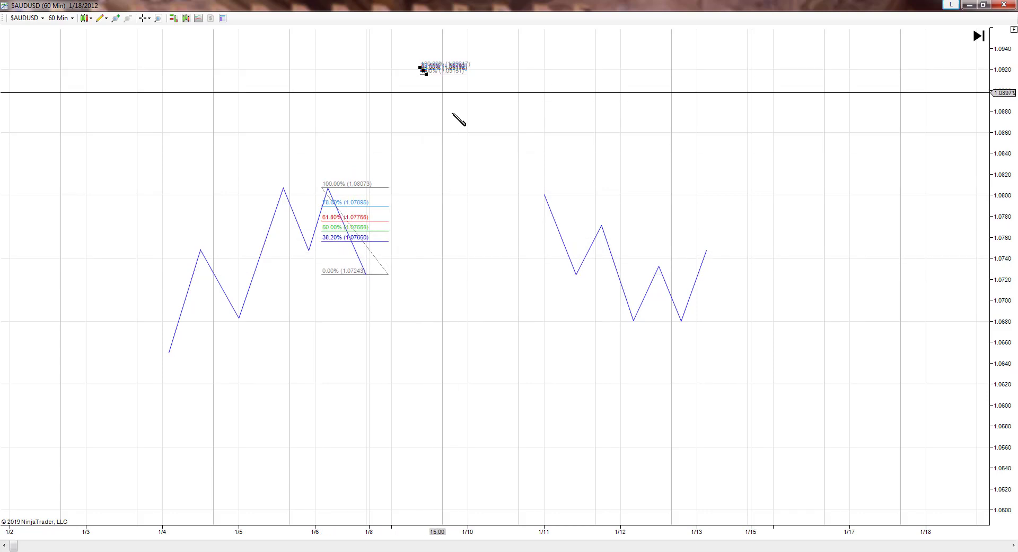
{"action": "left_click", "coordinate": [509, 235]}
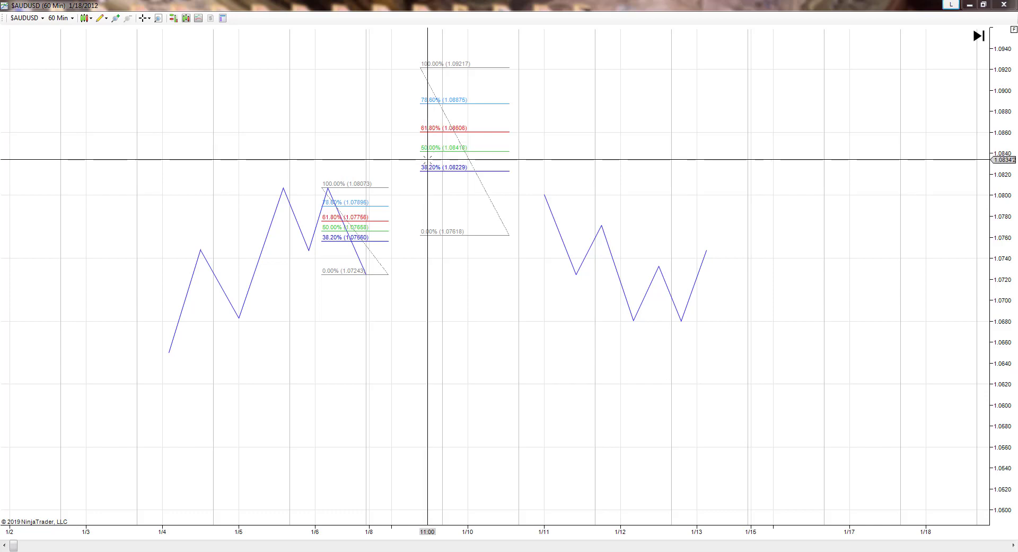
Continue the first pattern from its 1/8 low with a rising line to the 61.8% level and a falling line to about 1.0701.
{"action": "mouse_move", "coordinate": [376, 276]}
{"action": "left_mouse_down"}
{"action": "mouse_move", "coordinate": [382, 220]}
{"action": "mouse_move", "coordinate": [423, 300]}
{"action": "left_mouse_up"}
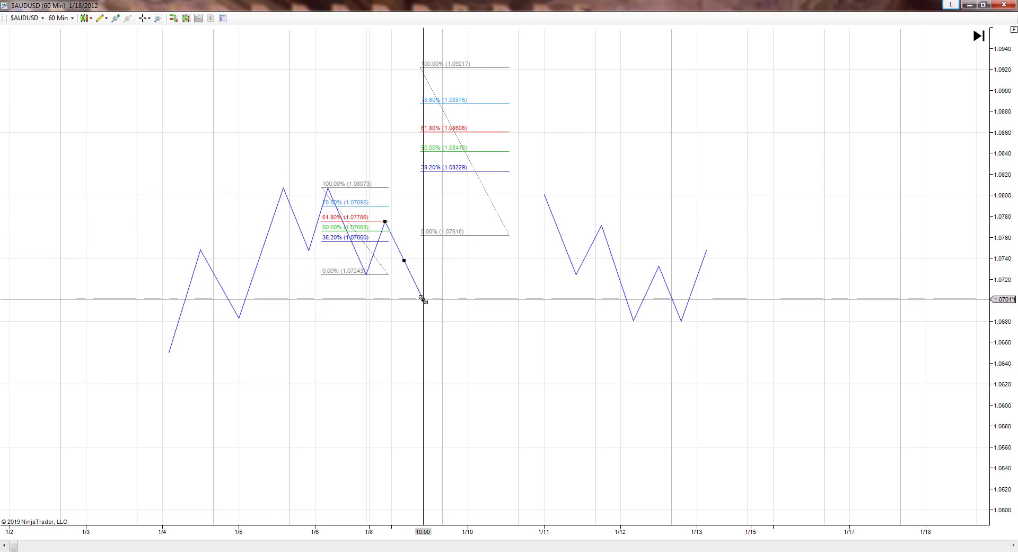
{"action": "key", "text": "ctrl+z"}
{"action": "key", "text": "ctrl+z"}
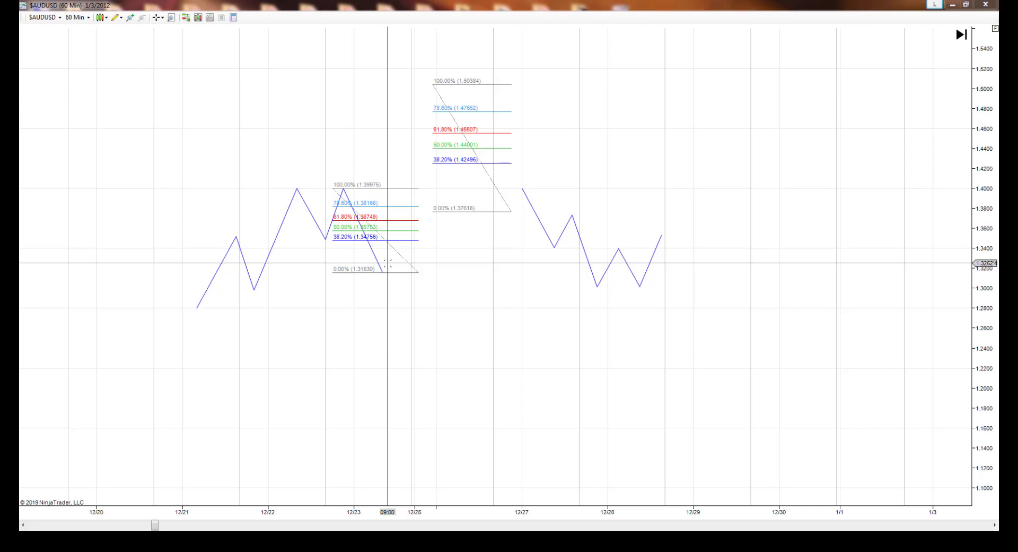
Move the retracement's 0% anchor to about 1.3493 near 12/23 and extend the pattern with a rising line to about 1.3890.
{"action": "left_click", "coordinate": [417, 271]}
{"action": "left_click_drag", "start_coordinate": [418, 271], "coordinate": [383, 240]}
{"action": "left_click", "coordinate": [324, 199]}
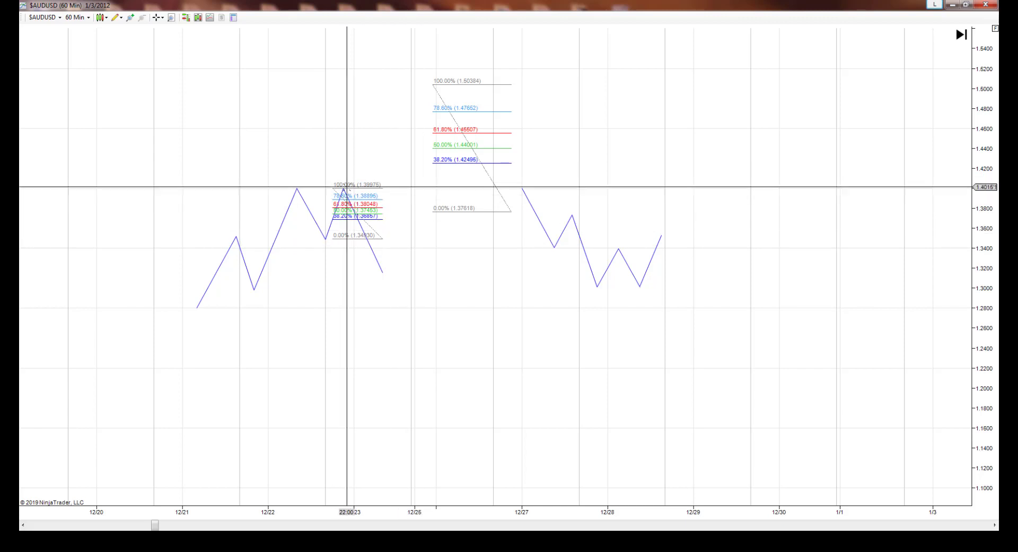
{"action": "left_click", "coordinate": [383, 272]}
{"action": "left_click", "coordinate": [396, 199]}
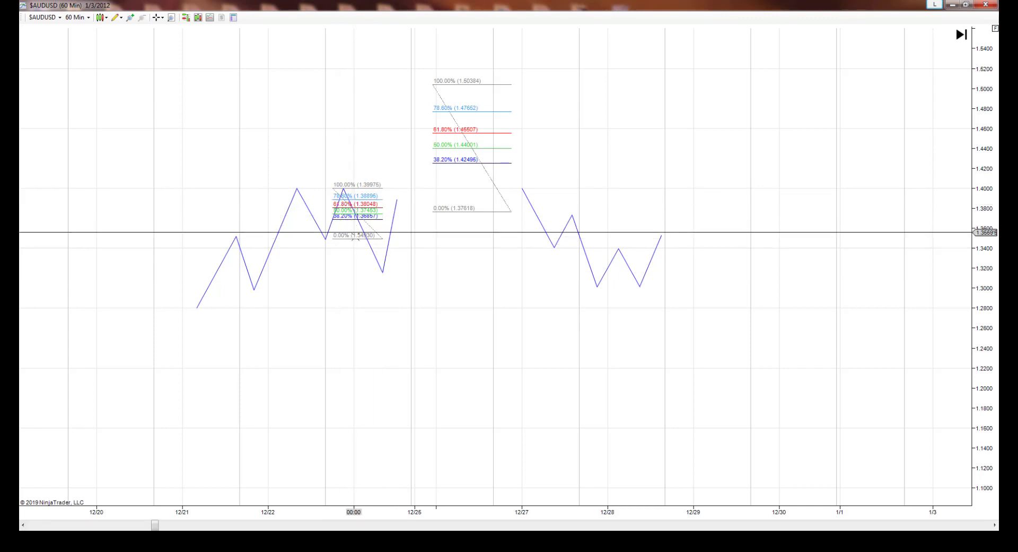
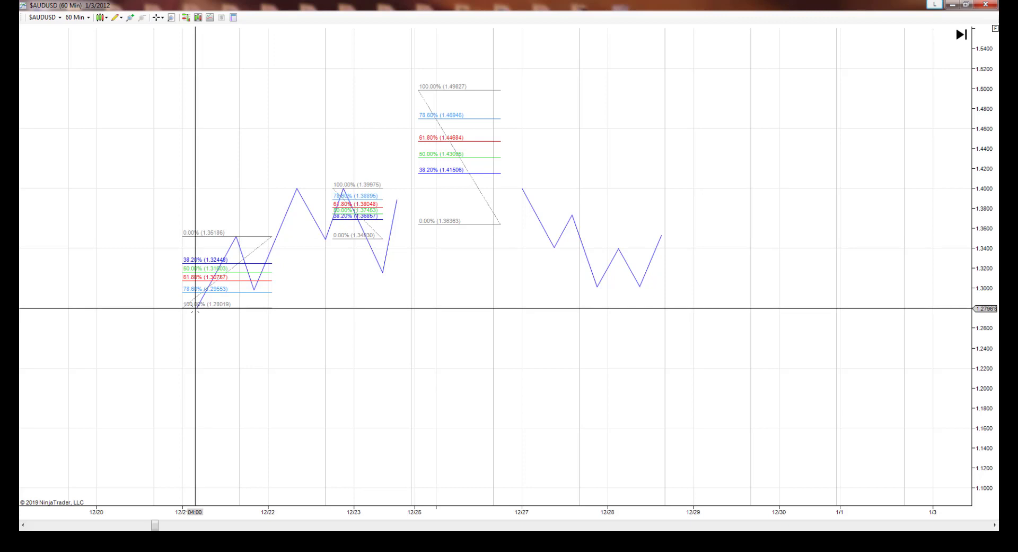
Delete the two Fibonacci retracements on the 12/21 to 12/23 pattern, at the second peak and on the first rising leg.
{"action": "left_click", "coordinate": [195, 310]}
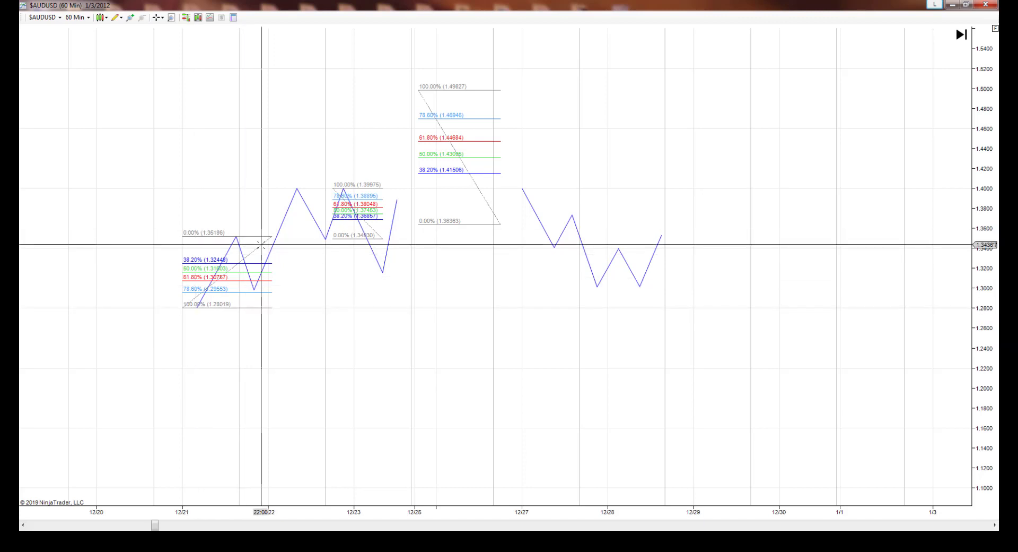
{"action": "left_click", "coordinate": [375, 232]}
{"action": "key", "text": "Delete"}
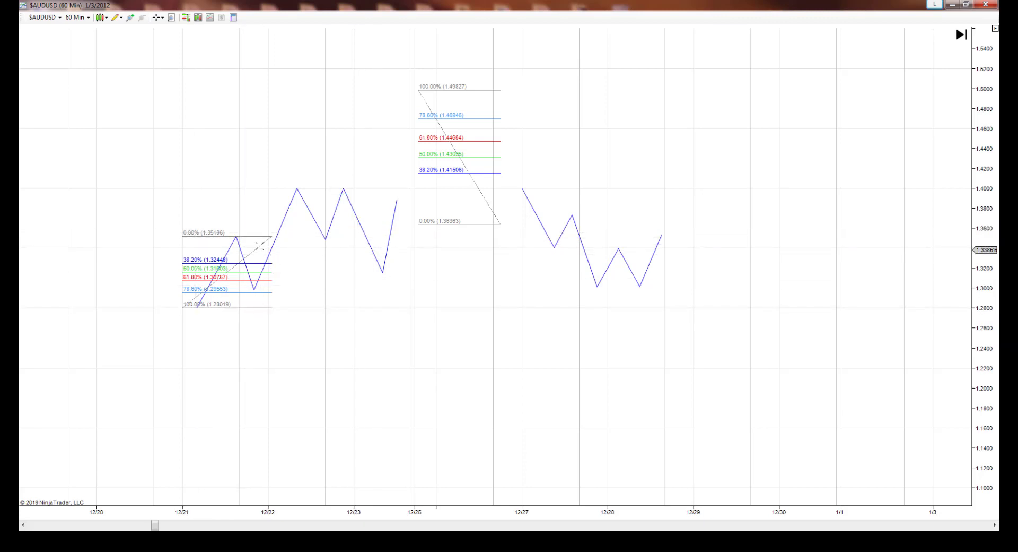
{"action": "left_click", "coordinate": [261, 245]}
{"action": "key", "text": "Delete"}
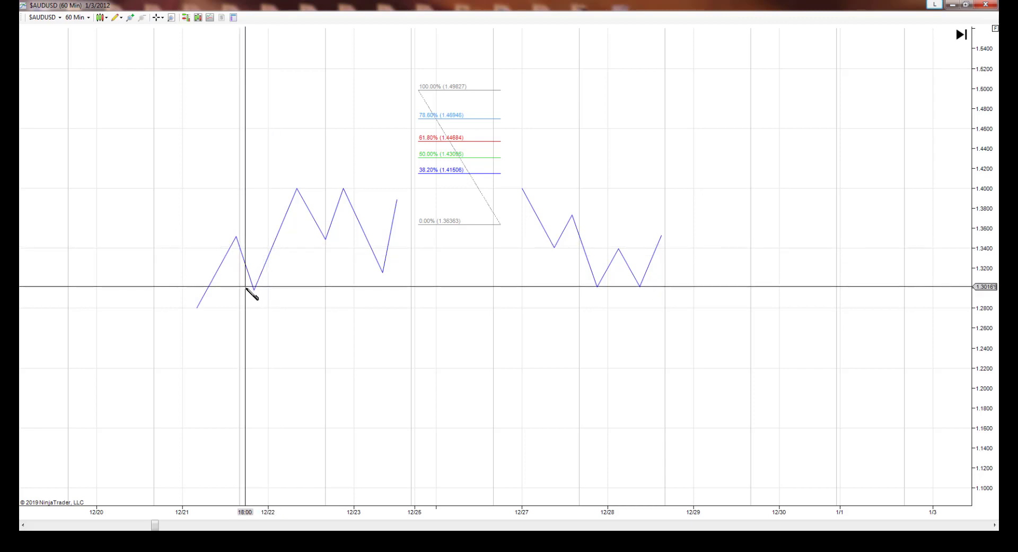
Draw a Fibonacci retracement over the second rising leg from about 1.2981 to 1.4000, and delete it.
{"action": "left_click_drag", "start_coordinate": [245, 289], "coordinate": [322, 188]}
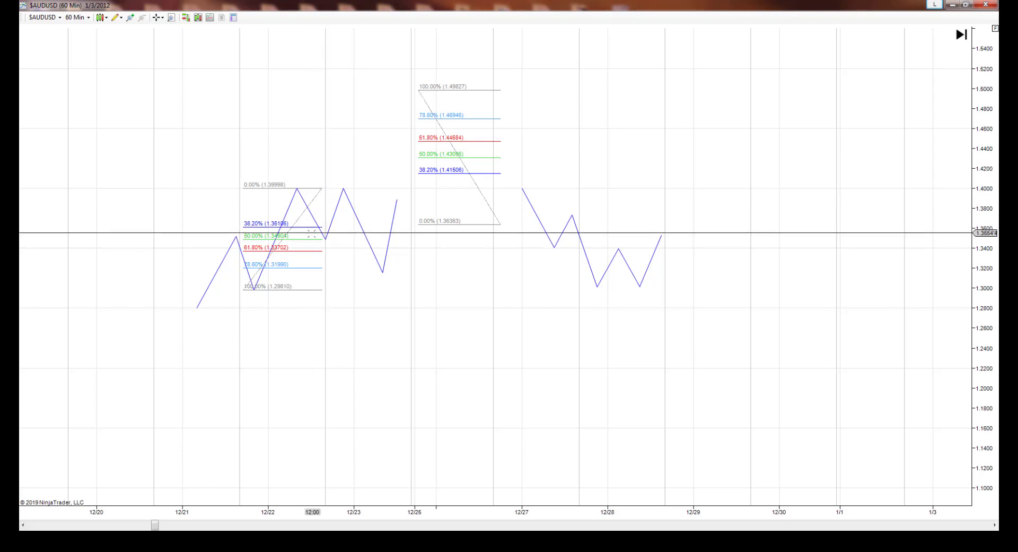
{"action": "middle_click", "coordinate": [235, 238]}
{"action": "middle_click", "coordinate": [234, 236]}
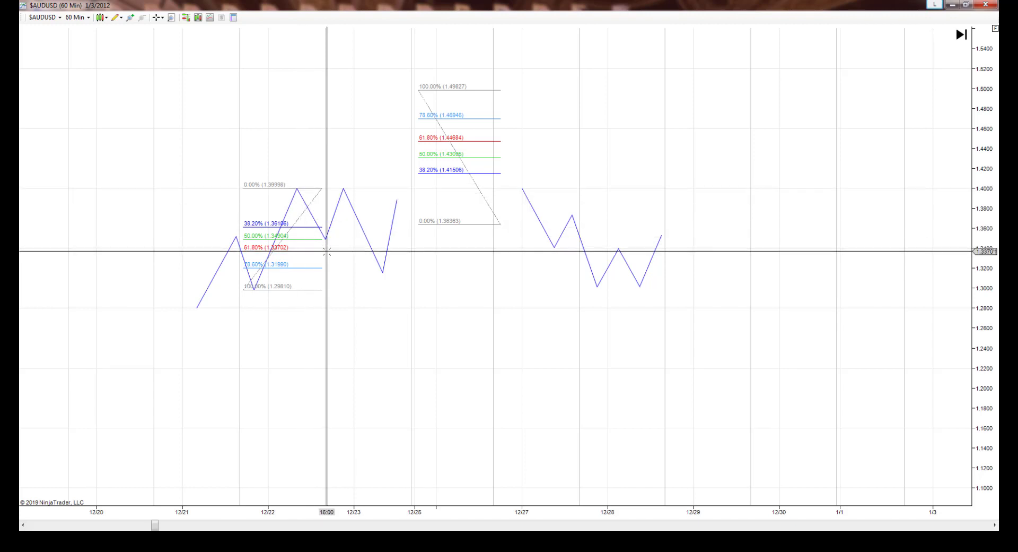
{"action": "left_click", "coordinate": [315, 194]}
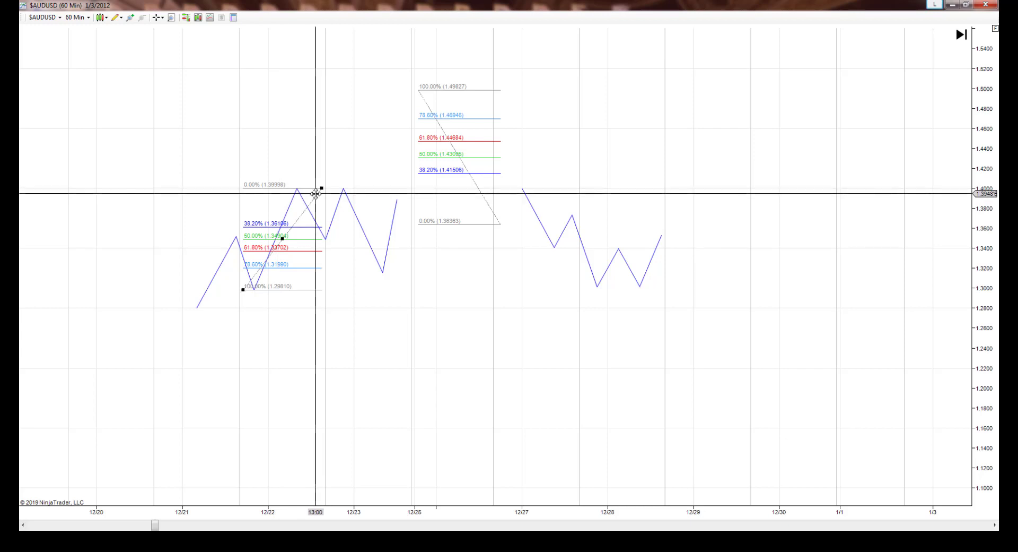
{"action": "key", "text": "Delete"}
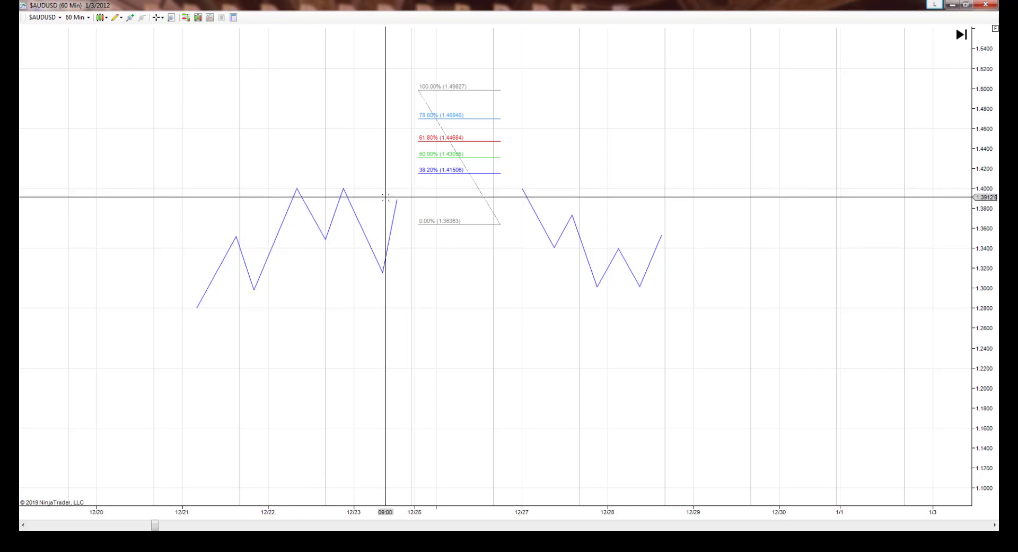
Draw a Fibonacci extension on the first rising leg from about 1.2802 to 1.3519 and back to 1.2802.
{"action": "left_click", "coordinate": [116, 17]}
{"action": "left_click", "coordinate": [152, 149]}
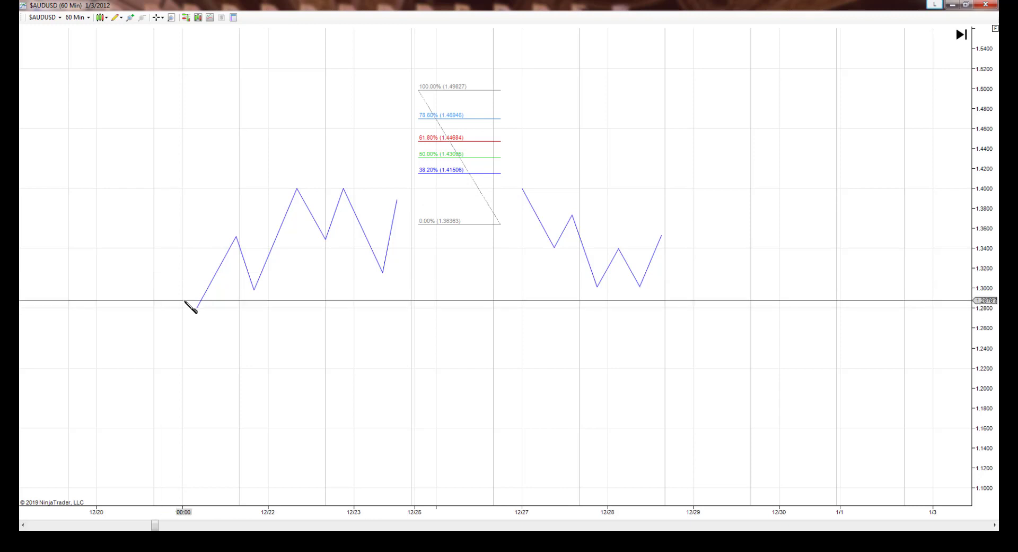
{"action": "left_click", "coordinate": [181, 307]}
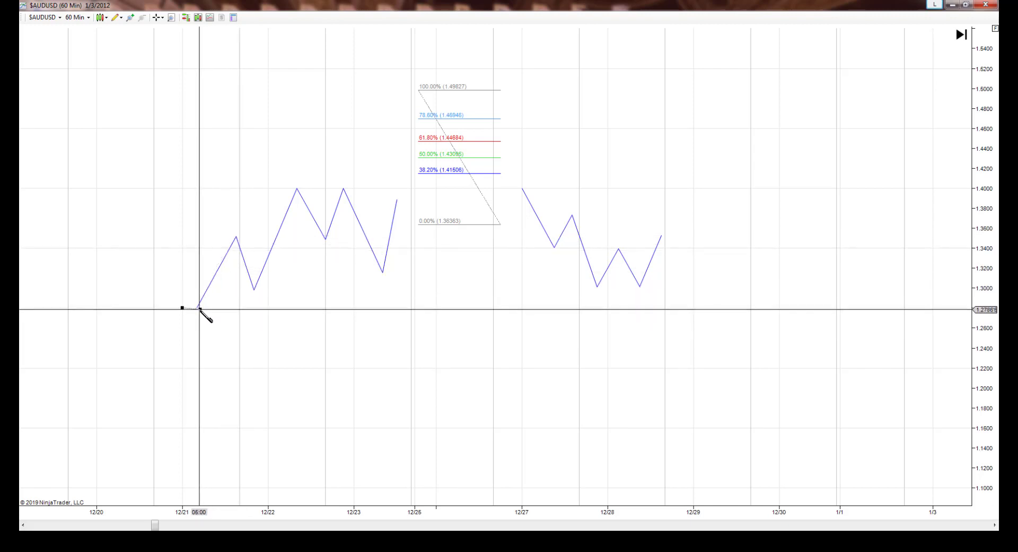
{"action": "left_click", "coordinate": [255, 237]}
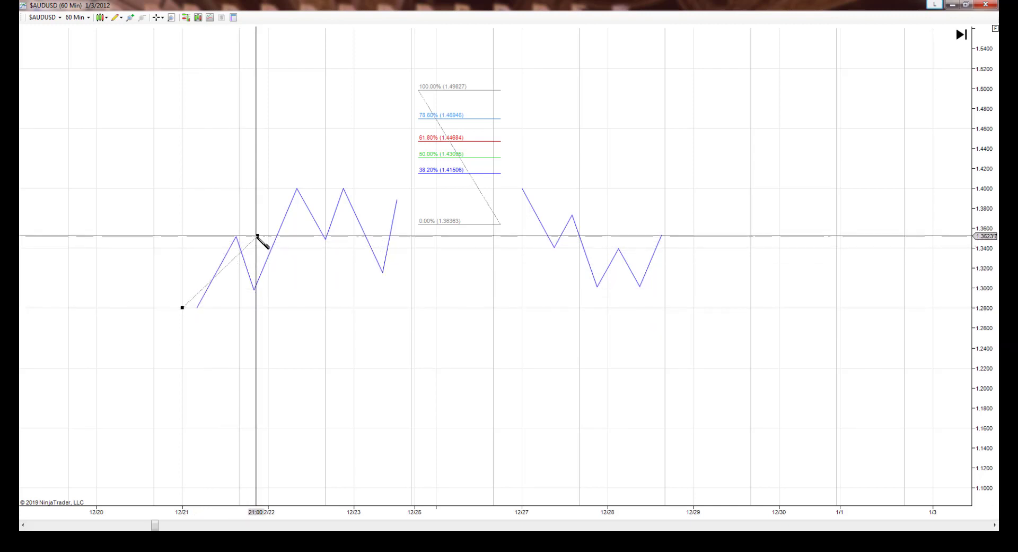
{"action": "left_click", "coordinate": [255, 238]}
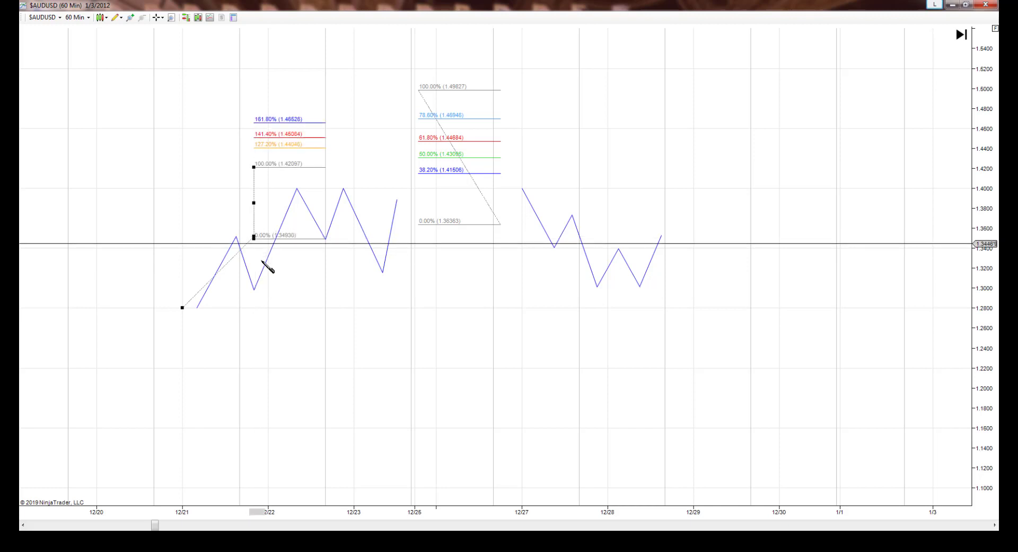
{"action": "left_click", "coordinate": [257, 308]}
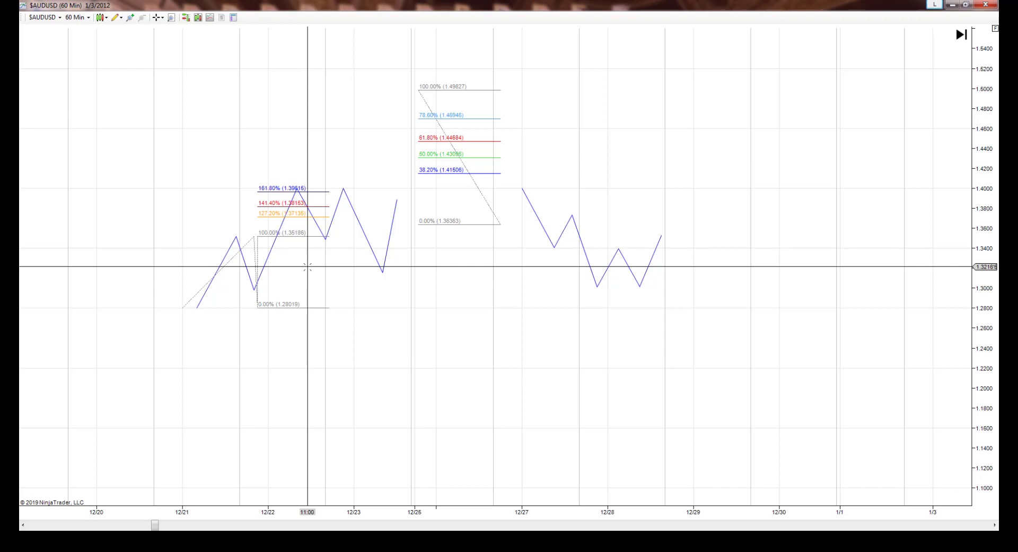
Delete the Fibonacci extension from the first rising leg.
{"action": "left_click", "coordinate": [257, 292]}
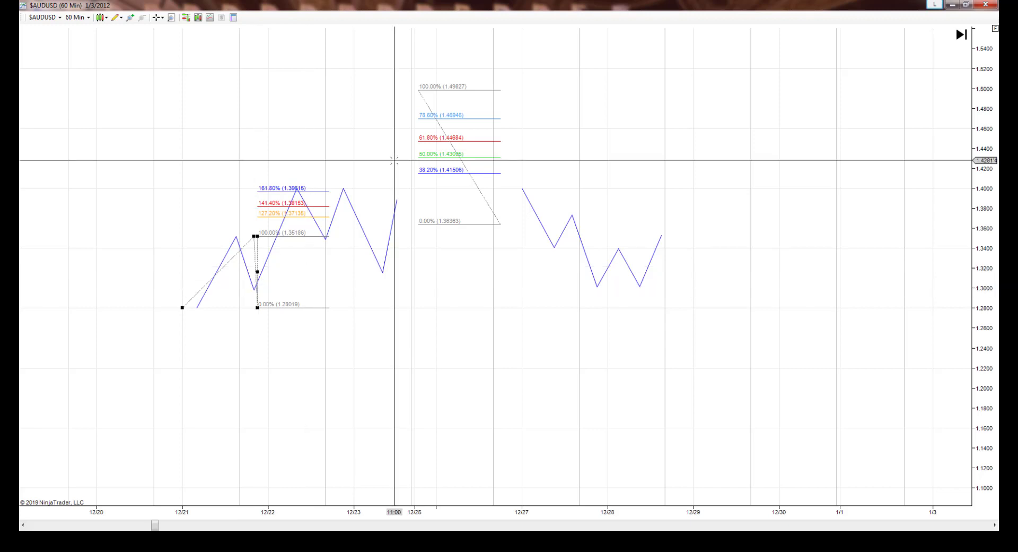
{"action": "left_click", "coordinate": [450, 135]}
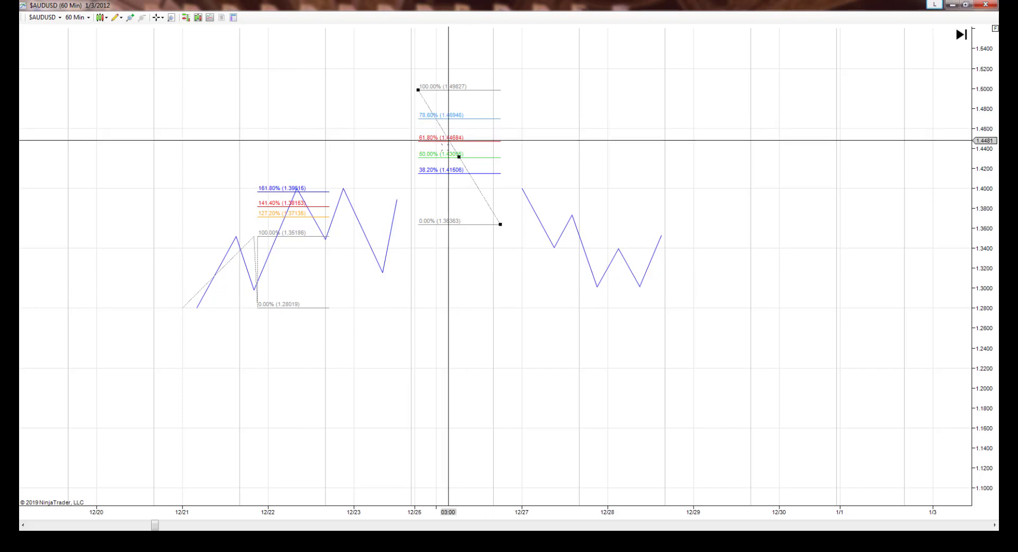
{"action": "left_click", "coordinate": [256, 304]}
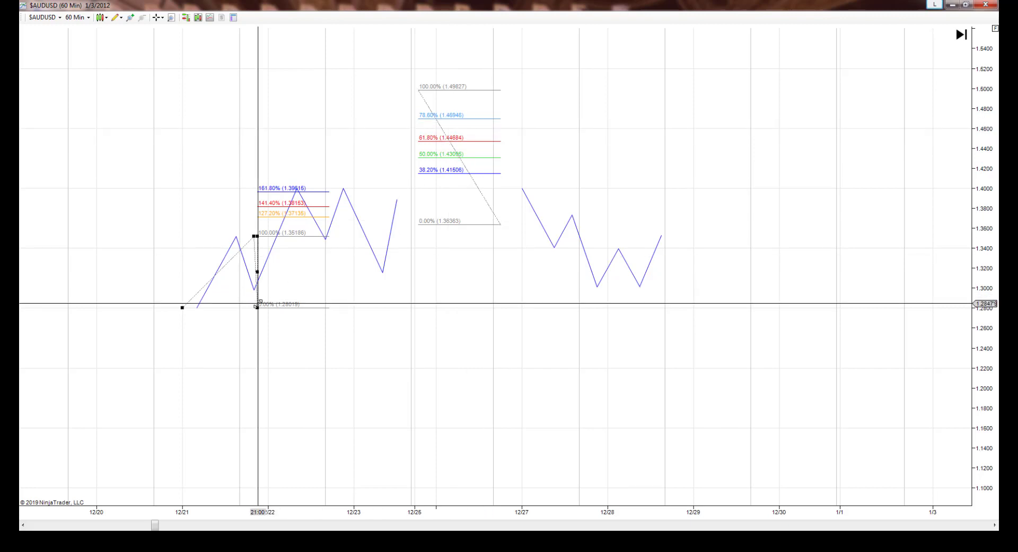
{"action": "key", "text": "Delete"}
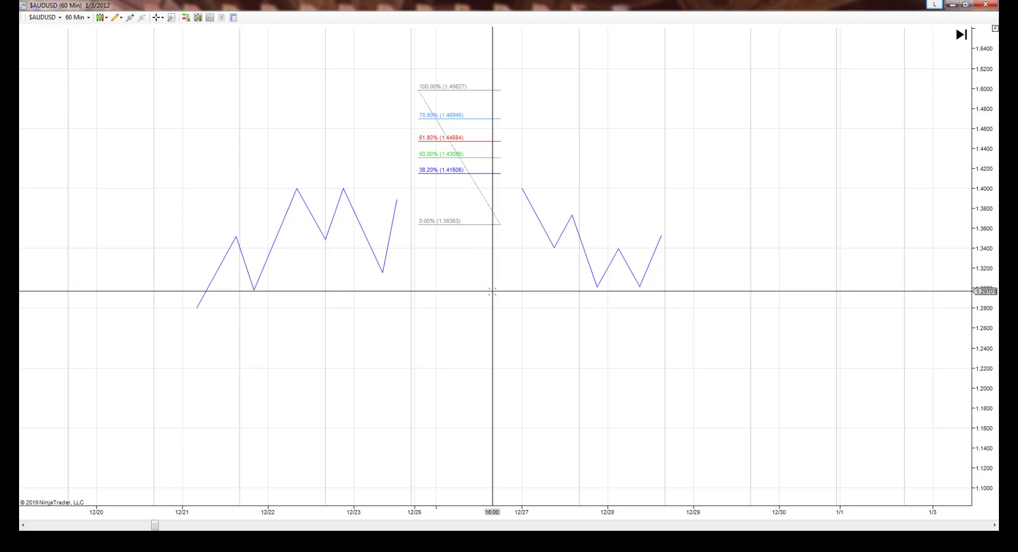
Add a horizontal line at about 1.4181, just above the peaks of the pattern starting at 1/4, and color it red.
{"action": "left_click_drag", "start_coordinate": [492, 291], "coordinate": [446, 239]}
{"action": "left_click_drag", "start_coordinate": [520, 278], "coordinate": [384, 305]}
{"action": "left_click_drag", "start_coordinate": [475, 333], "coordinate": [256, 366]}
{"action": "left_click_drag", "start_coordinate": [249, 366], "coordinate": [129, 361]}
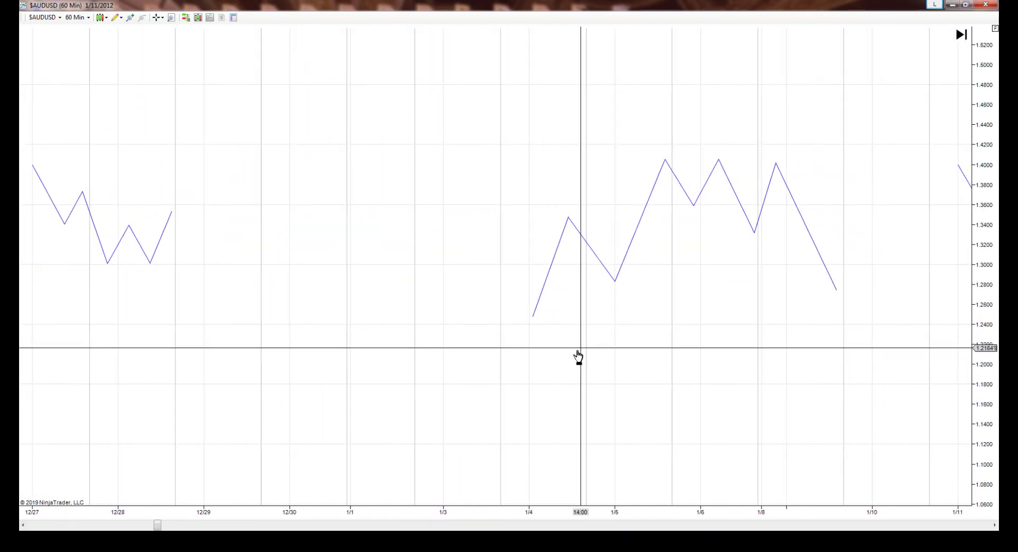
{"action": "left_click_drag", "start_coordinate": [578, 357], "coordinate": [189, 398]}
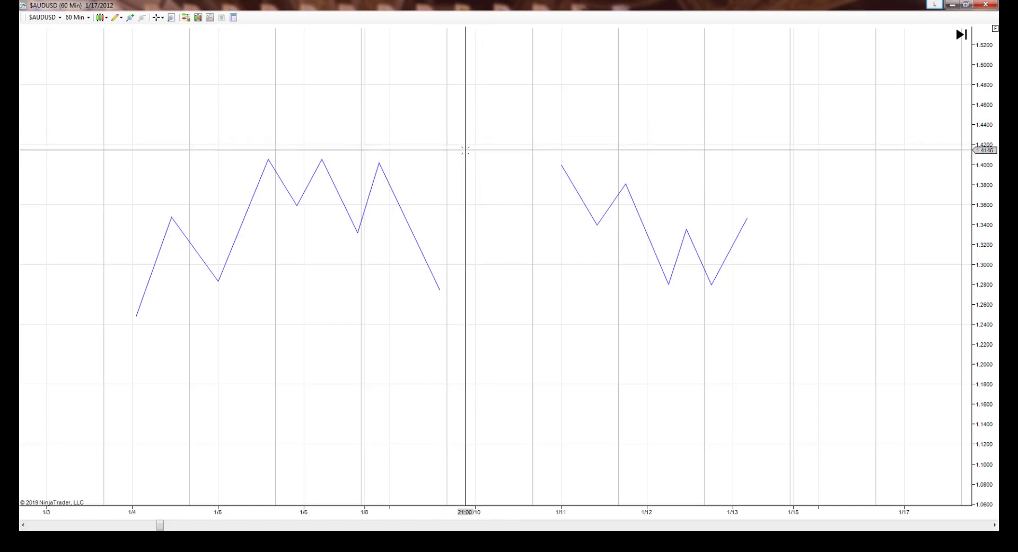
{"action": "middle_click", "coordinate": [410, 119]}
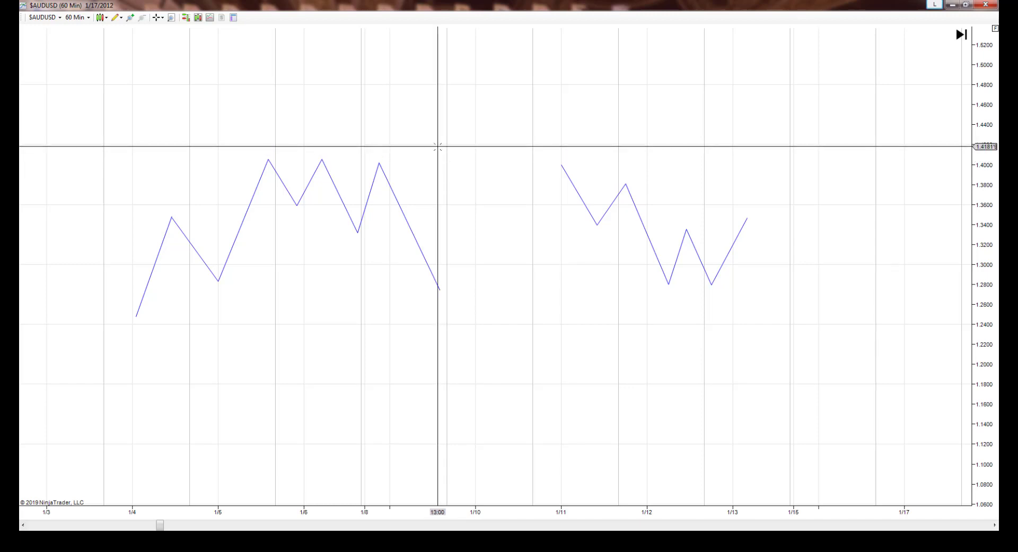
{"action": "left_click", "coordinate": [439, 147]}
{"action": "double_click", "coordinate": [445, 145]}
{"action": "left_click", "coordinate": [513, 228]}
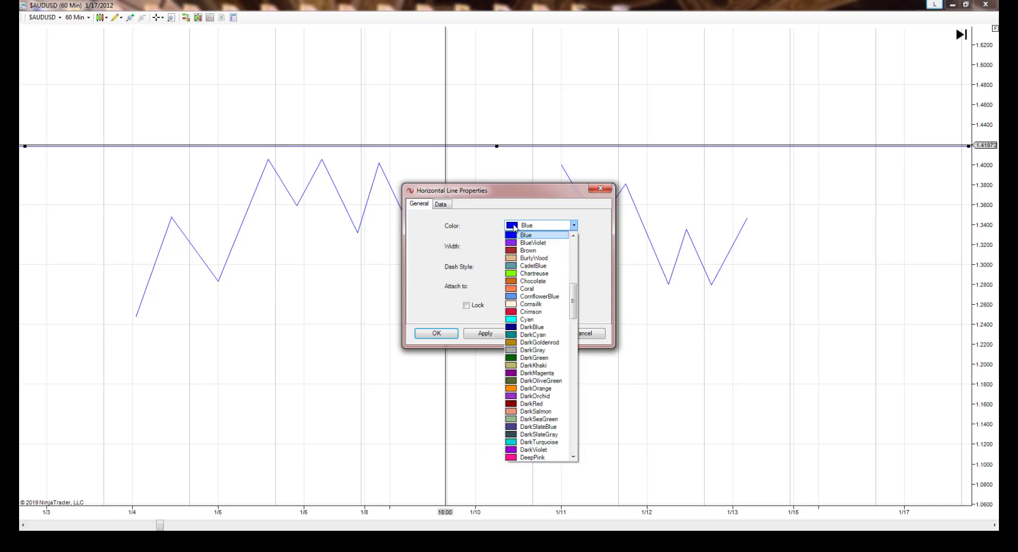
{"action": "key", "text": "r"}
{"action": "key", "text": "Return"}
{"action": "left_click", "coordinate": [437, 333]}
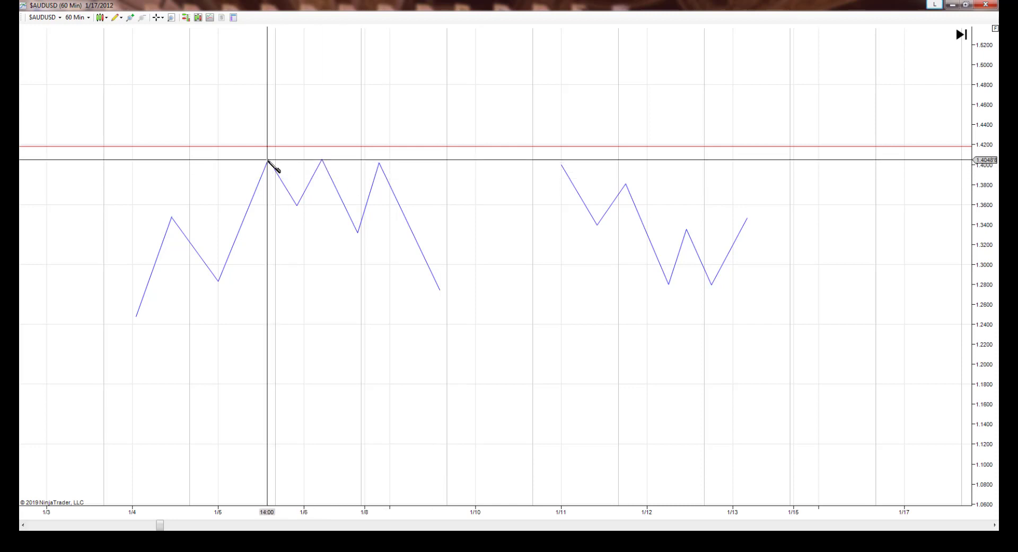
Draw a Fibonacci retracement from the first peak at about 1.4054 to 1.3588 and add a horizontal line near its 78.6% level.
{"action": "left_click", "coordinate": [242, 159]}
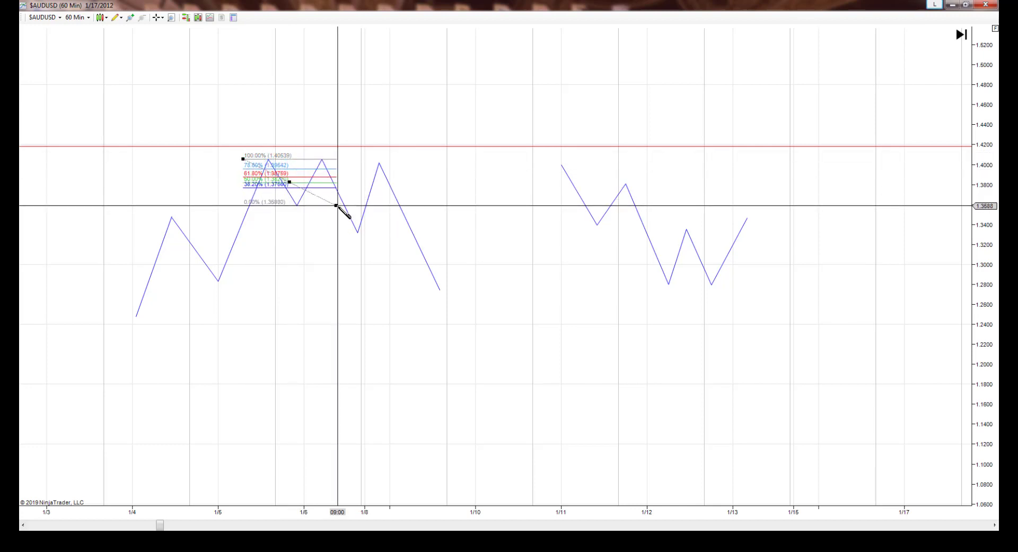
{"action": "left_click", "coordinate": [339, 206]}
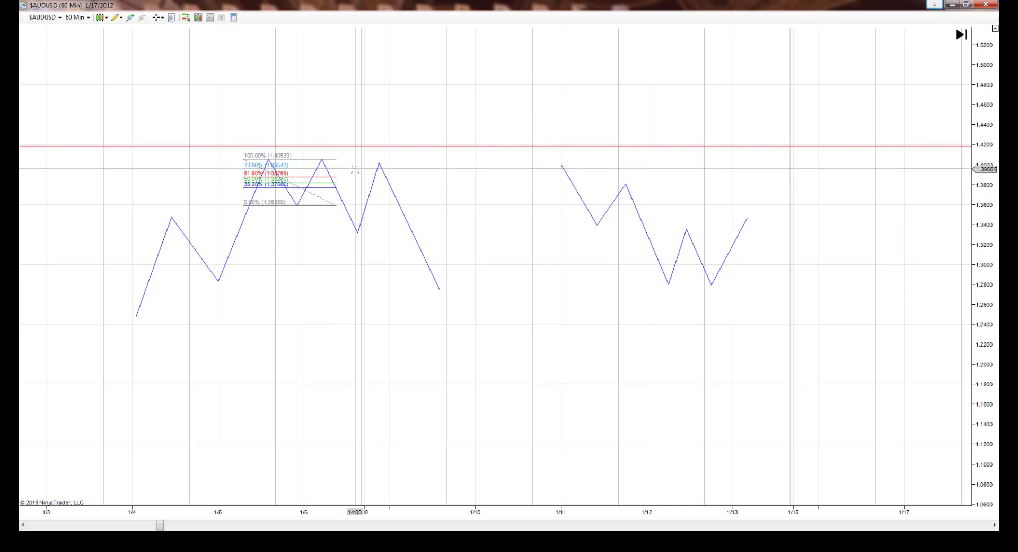
{"action": "left_click", "coordinate": [355, 169]}
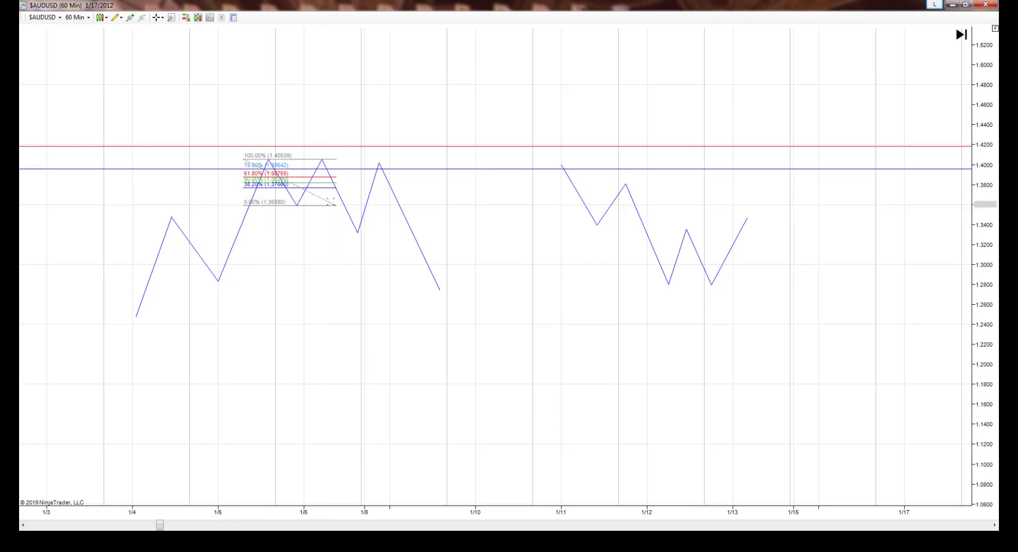
Delete the Fibonacci retracement between the two equal peaks.
{"action": "left_click", "coordinate": [326, 200]}
{"action": "key", "text": "Delete"}
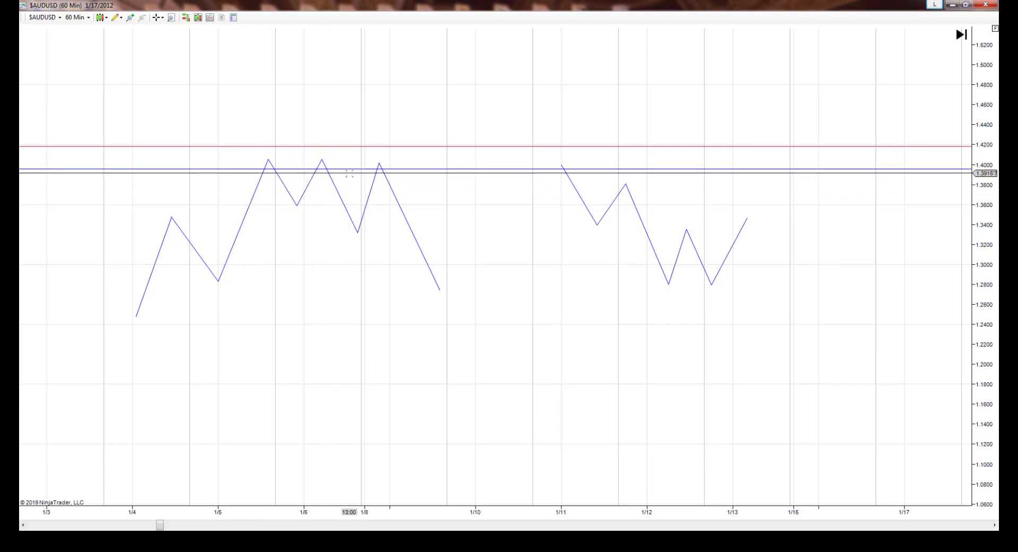
Color the blue horizontal line just below the three peaks yellow.
{"action": "double_click", "coordinate": [349, 171]}
{"action": "left_click", "coordinate": [520, 225]}
{"action": "key", "text": "y"}
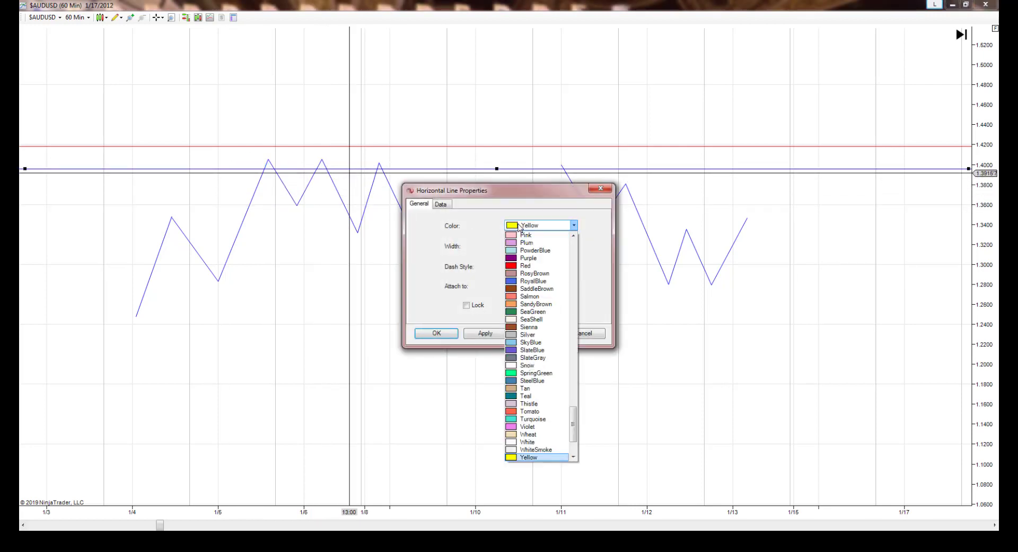
{"action": "left_click", "coordinate": [520, 226]}
{"action": "left_click", "coordinate": [448, 333]}
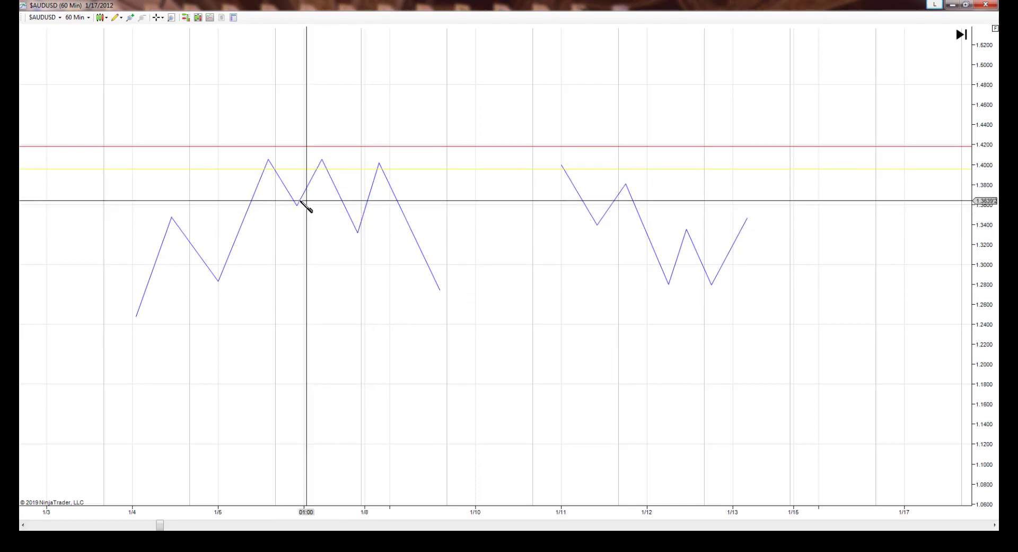
Add a horizontal line at about 1.332, at the low before the third peak, and color it Lime.
{"action": "left_click", "coordinate": [374, 233]}
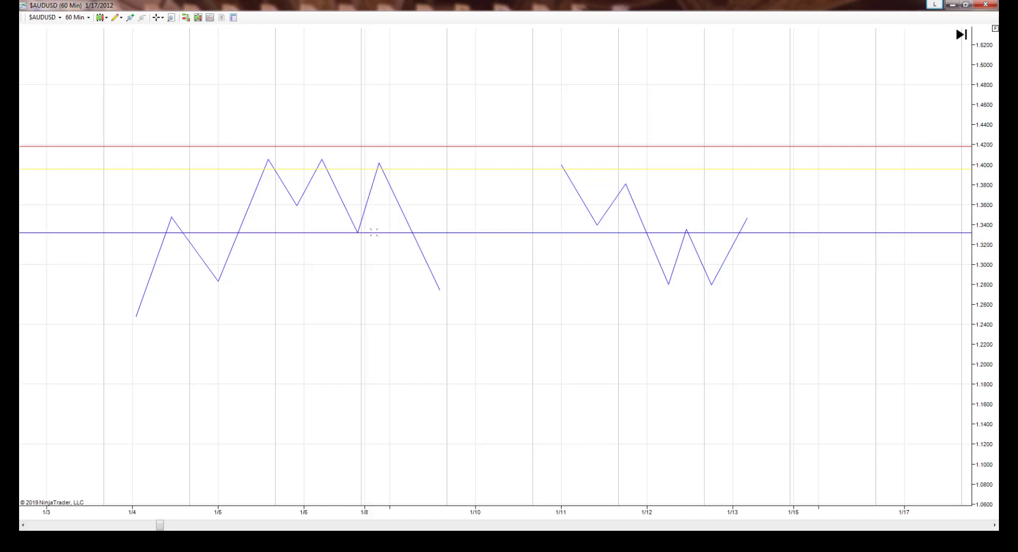
{"action": "double_click", "coordinate": [373, 232]}
{"action": "left_click", "coordinate": [526, 227]}
{"action": "scroll", "coordinate": [525, 229], "scroll_direction": "down", "scroll_amount": 10}
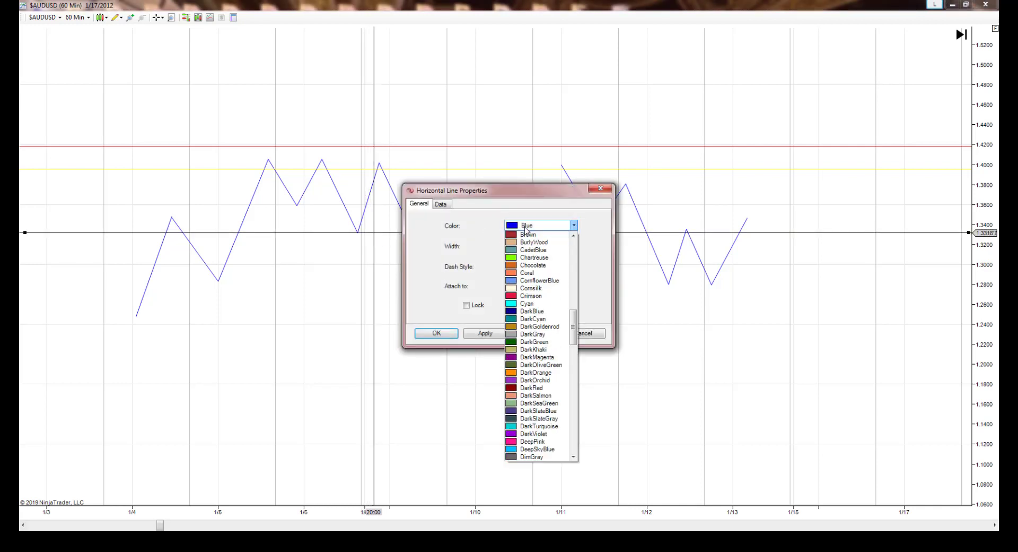
{"action": "scroll", "coordinate": [536, 344], "scroll_direction": "down", "scroll_amount": 5}
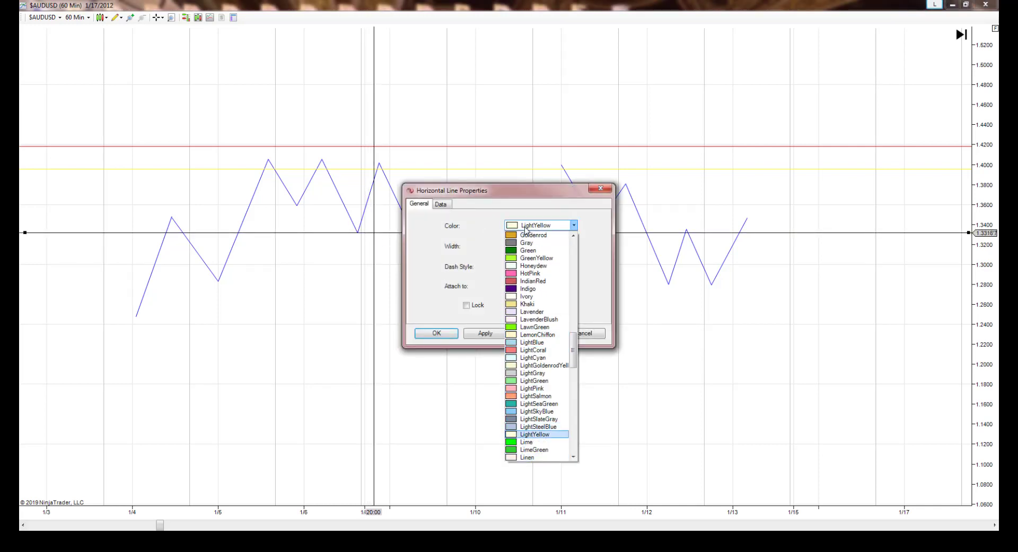
{"action": "left_click", "coordinate": [530, 443]}
{"action": "left_click", "coordinate": [434, 333]}
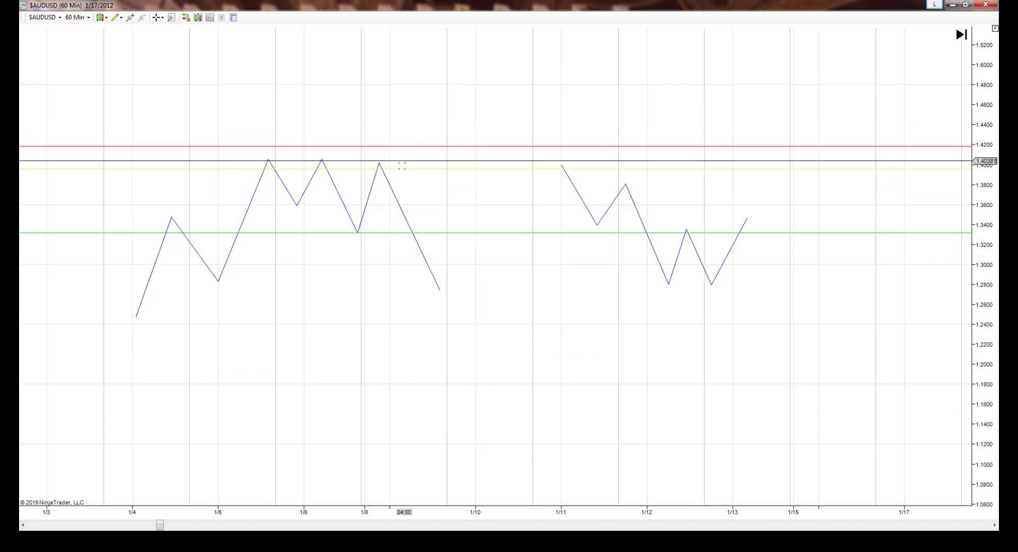
Change the color of the yellow horizontal line just below the peaks to Purple.
{"action": "double_click", "coordinate": [403, 168]}
{"action": "left_click", "coordinate": [521, 227]}
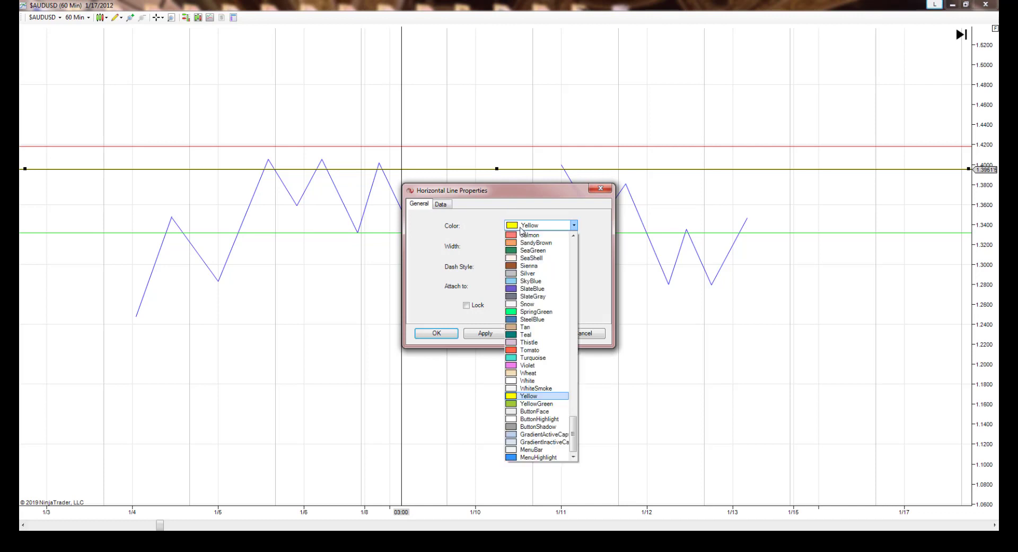
{"action": "scroll", "coordinate": [521, 229], "scroll_direction": "up", "scroll_amount": 5}
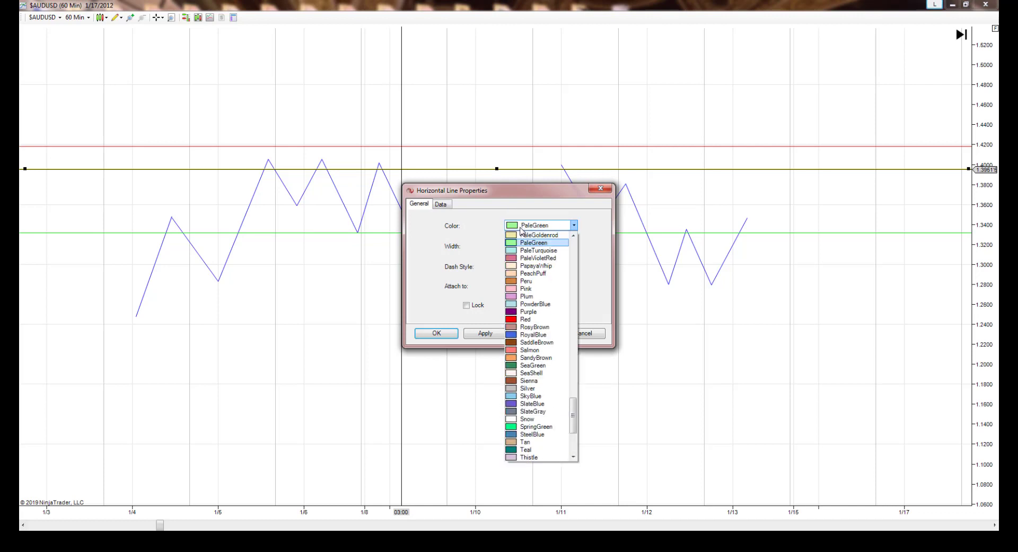
{"action": "left_click", "coordinate": [525, 312]}
{"action": "left_click", "coordinate": [437, 333]}
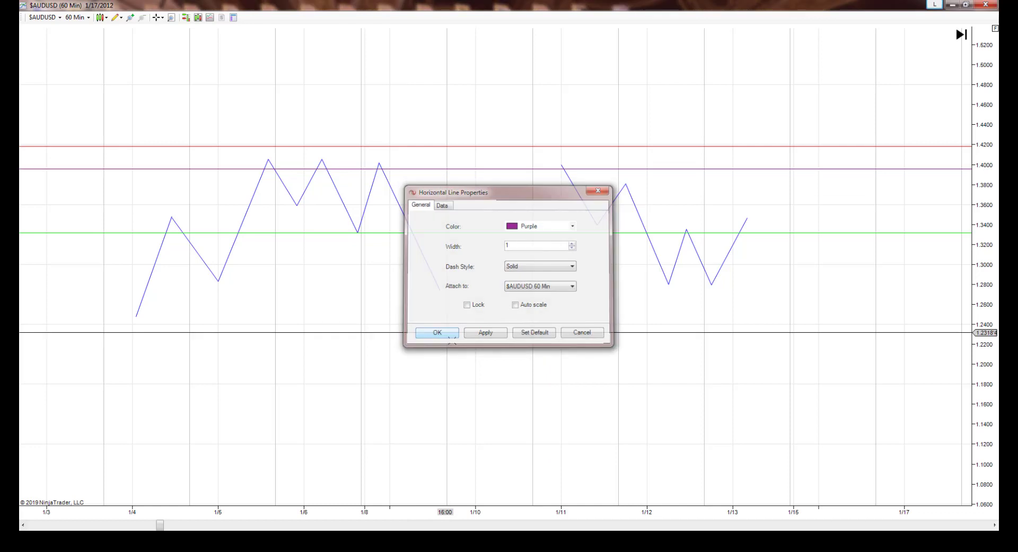
{"action": "middle_click", "coordinate": [450, 183]}
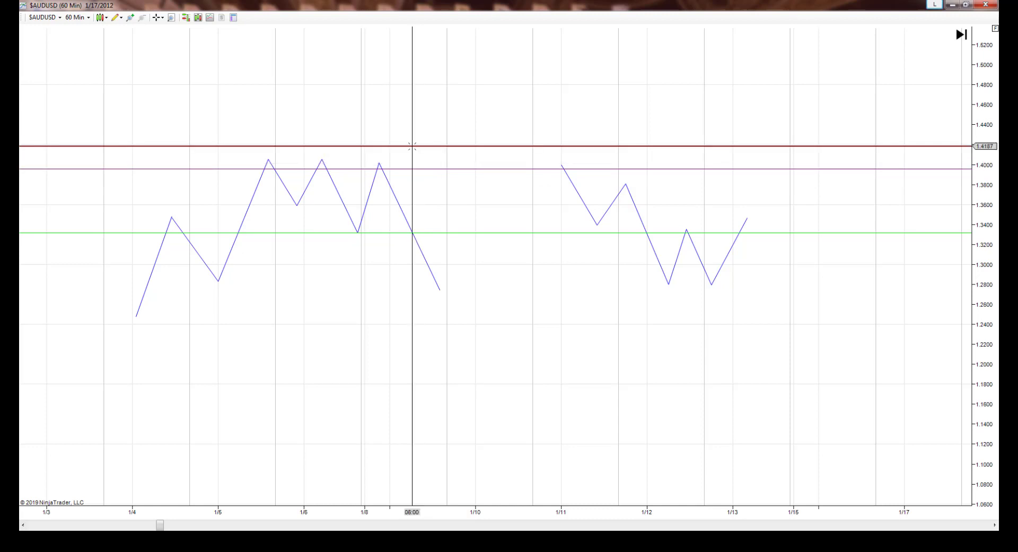
{"action": "middle_click", "coordinate": [439, 238]}
{"action": "middle_click", "coordinate": [438, 244]}
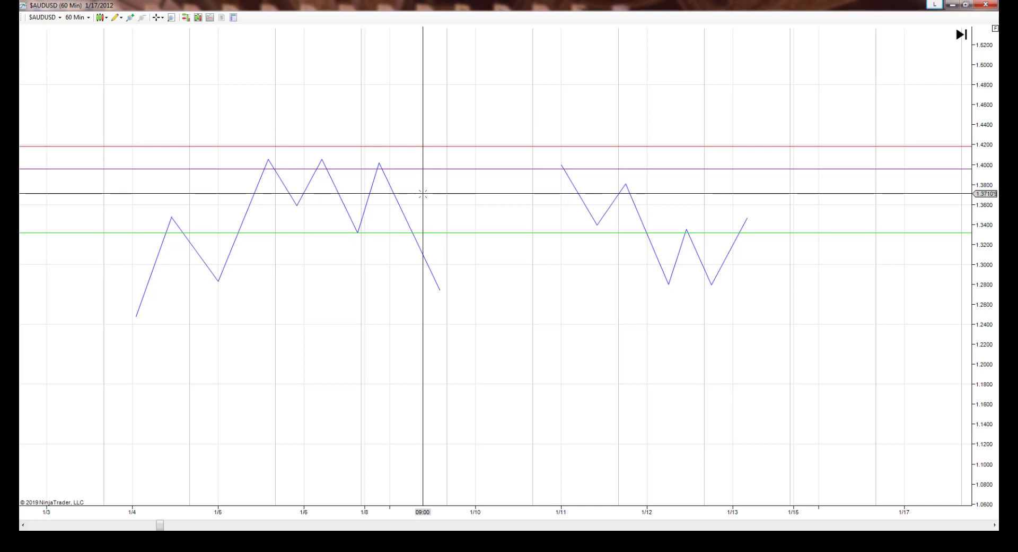
Replace the falling leg after the third peak with a shorter drop to about 1.358 and a rising leg to about 1.438.
{"action": "left_click", "coordinate": [421, 257]}
{"action": "key", "text": "Delete"}
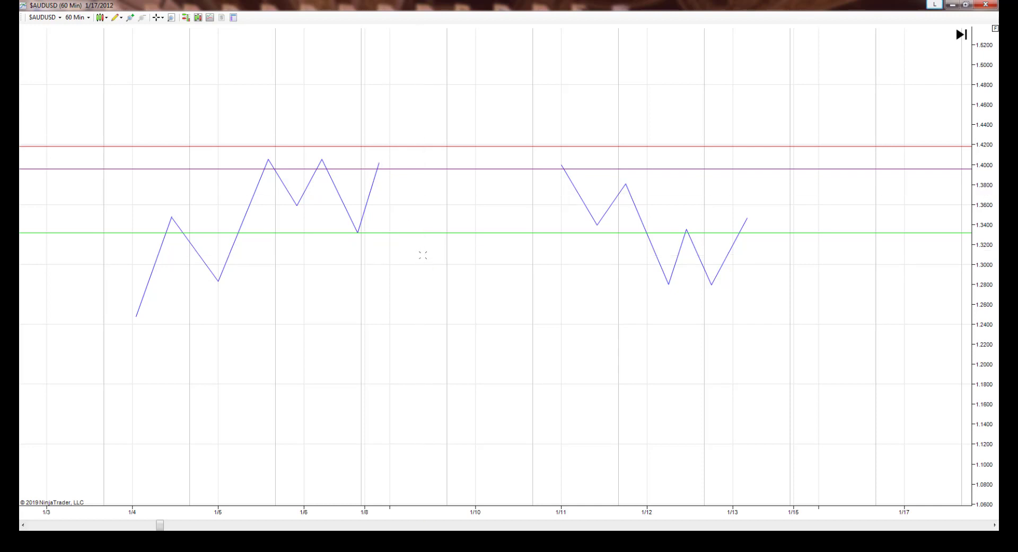
{"action": "left_click", "coordinate": [380, 164]}
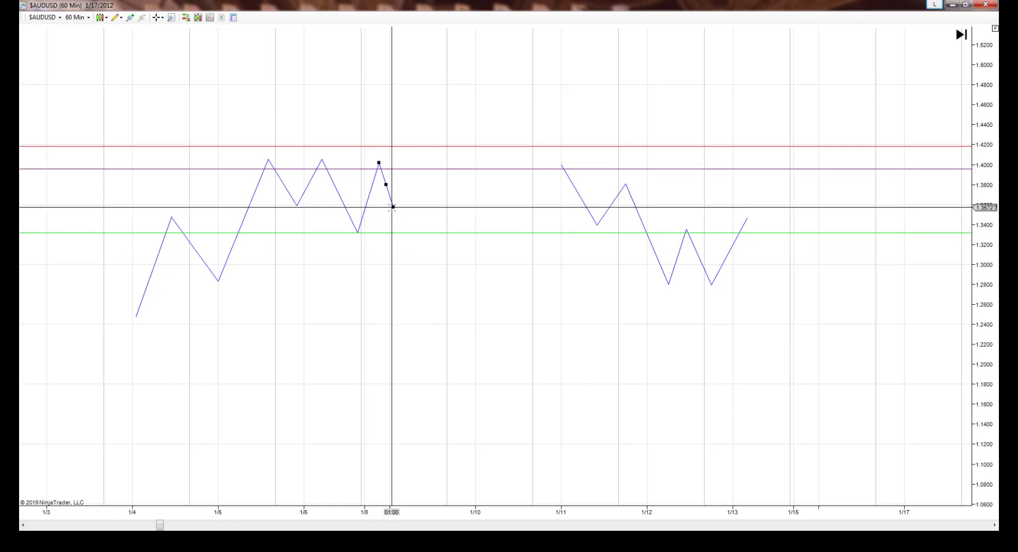
{"action": "left_click", "coordinate": [393, 208]}
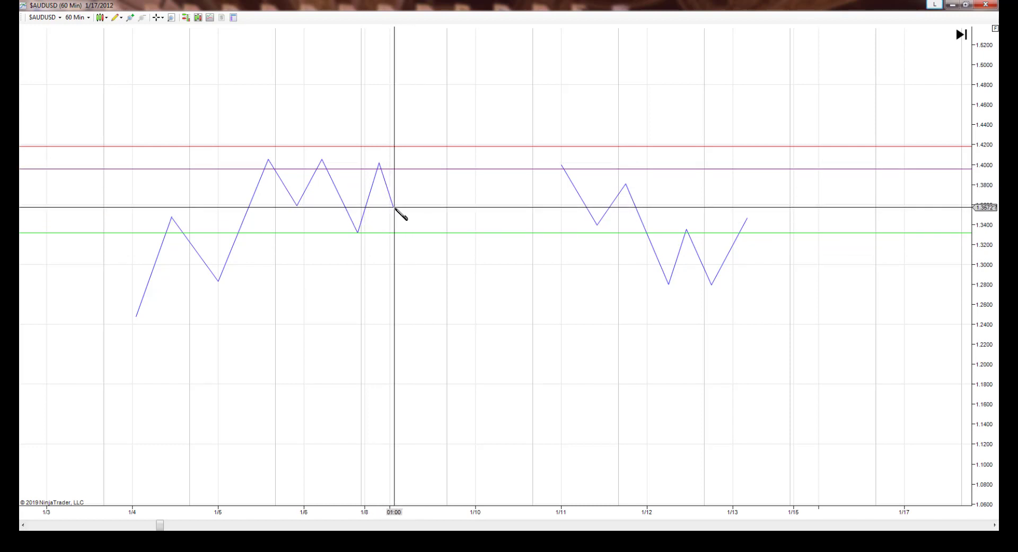
{"action": "left_click", "coordinate": [395, 208]}
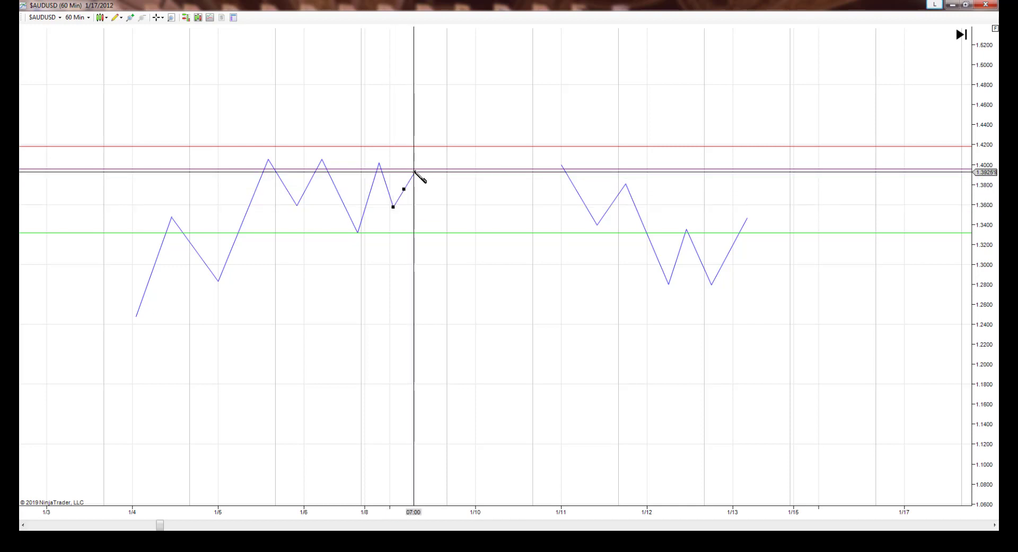
{"action": "left_click", "coordinate": [422, 126]}
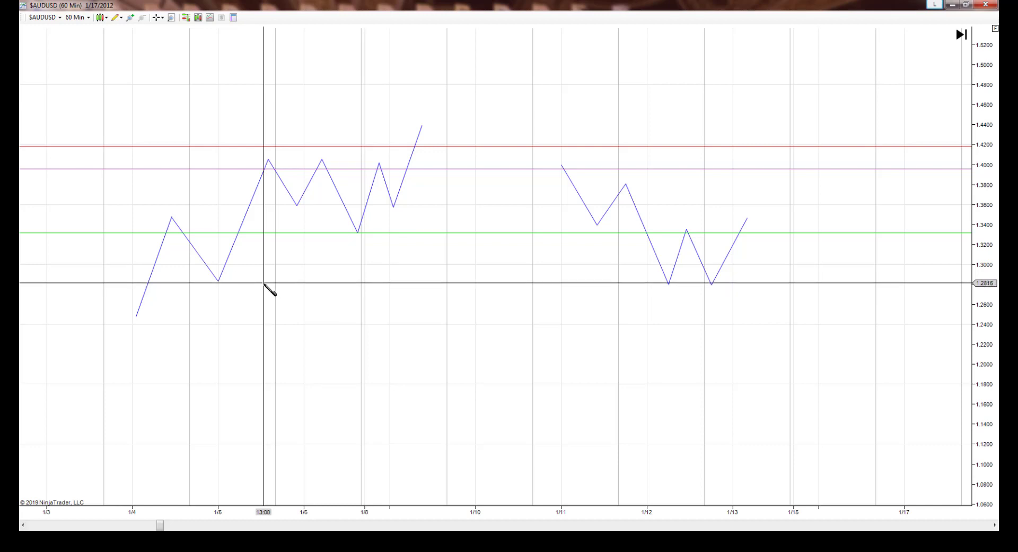
Add a horizontal line at about 1.283, at the low before the first of the equal peaks, and color it DarkOliveGreen.
{"action": "left_click", "coordinate": [267, 282]}
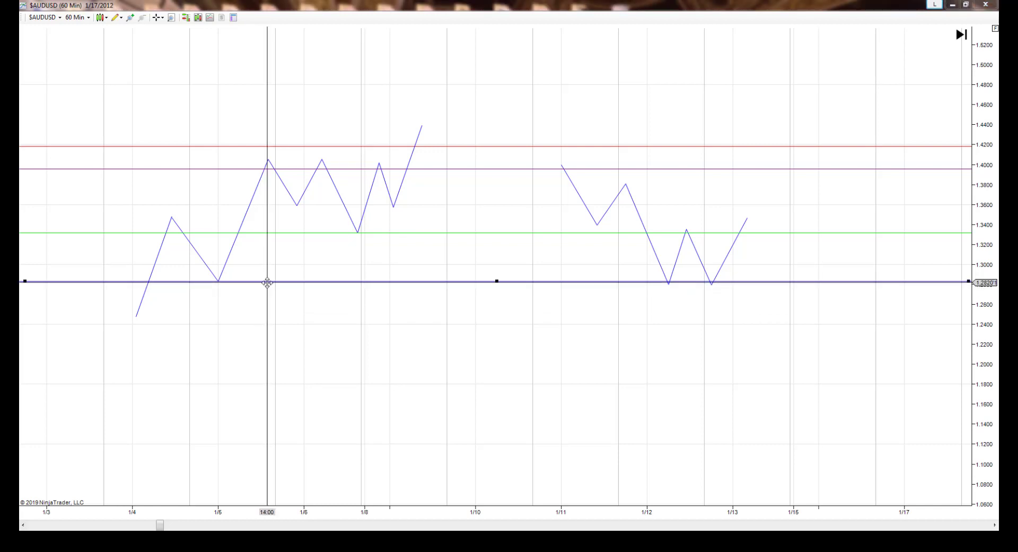
{"action": "double_click", "coordinate": [267, 282]}
{"action": "left_click", "coordinate": [511, 227]}
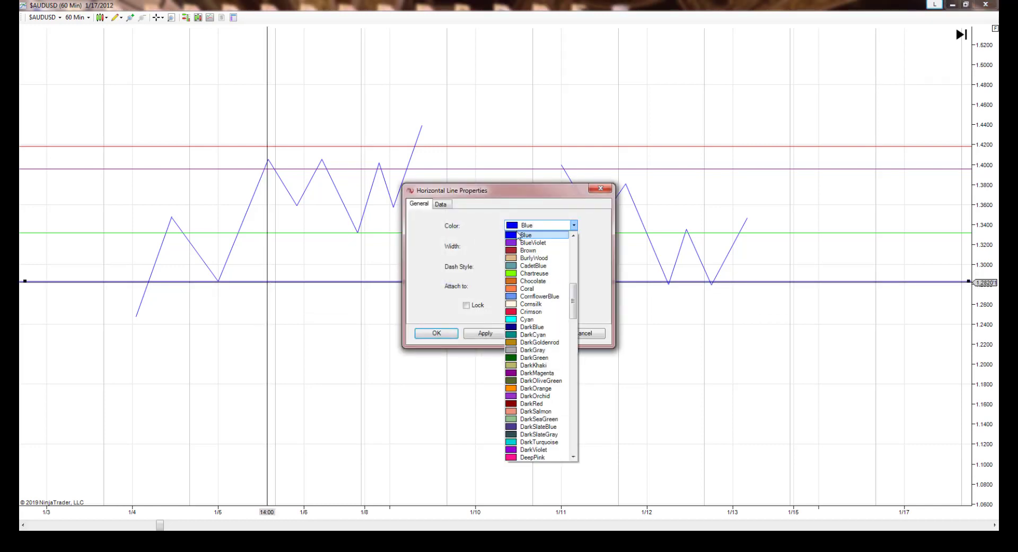
{"action": "left_click", "coordinate": [536, 381]}
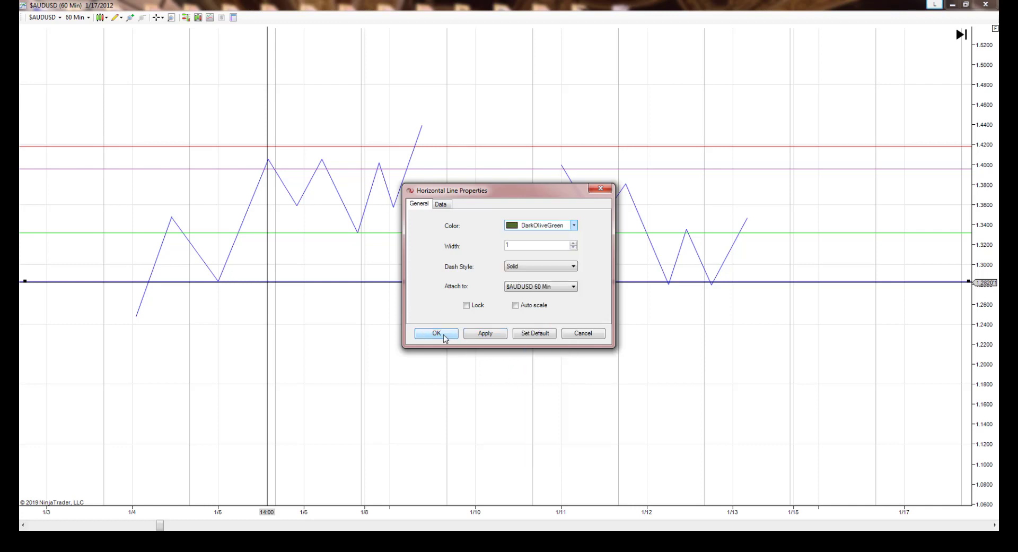
{"action": "left_click", "coordinate": [445, 335]}
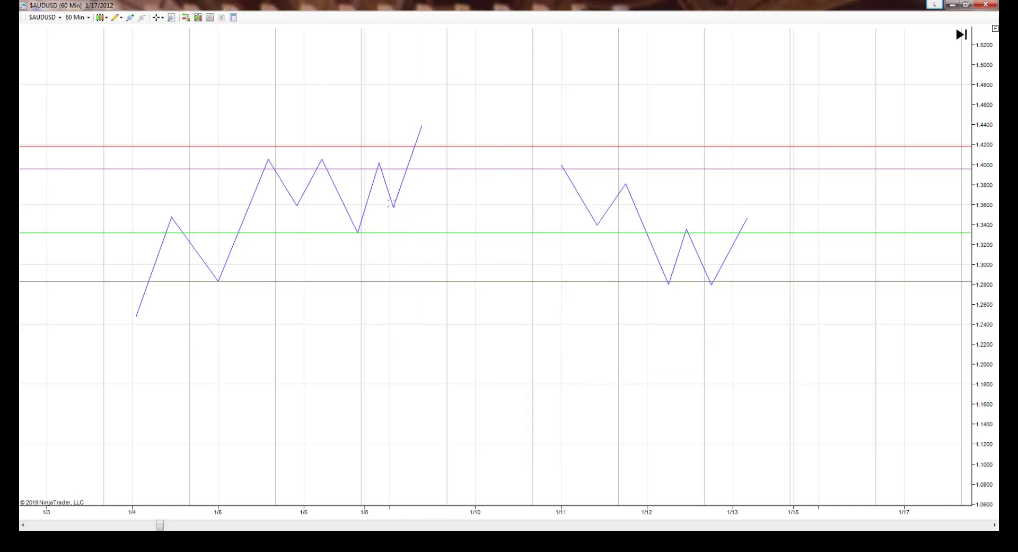
Lower the dip after the third peak to about 1.313 and reshape the last rising leg to run from there to about 1.358.
{"action": "left_click_drag", "start_coordinate": [409, 274], "coordinate": [411, 220]}
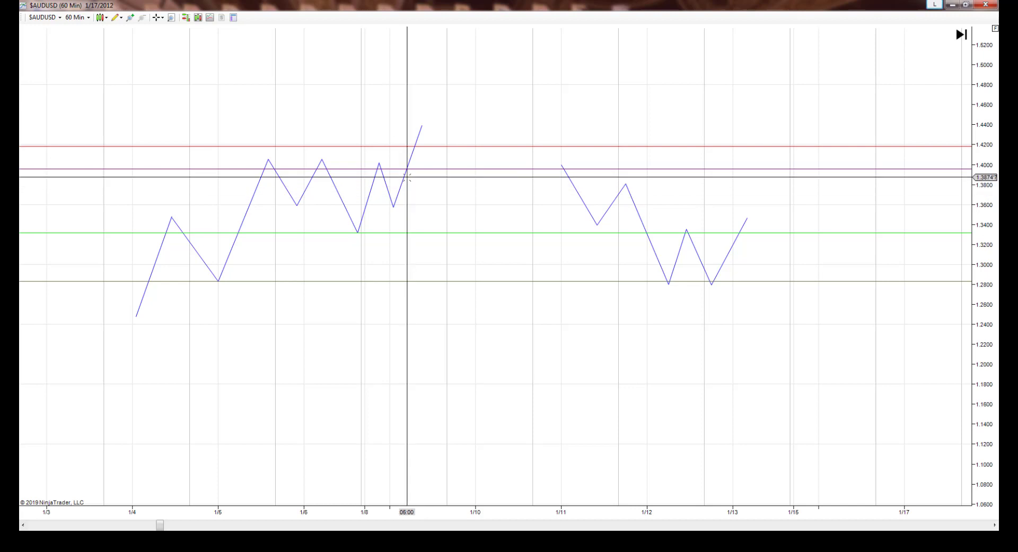
{"action": "left_click", "coordinate": [392, 206]}
{"action": "left_click", "coordinate": [391, 199]}
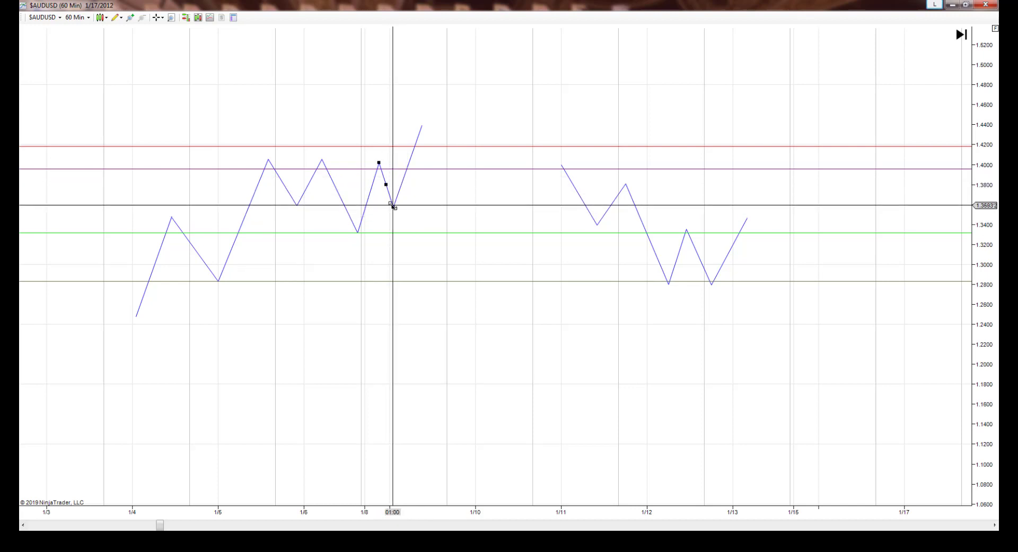
{"action": "left_click_drag", "start_coordinate": [392, 206], "coordinate": [408, 250]}
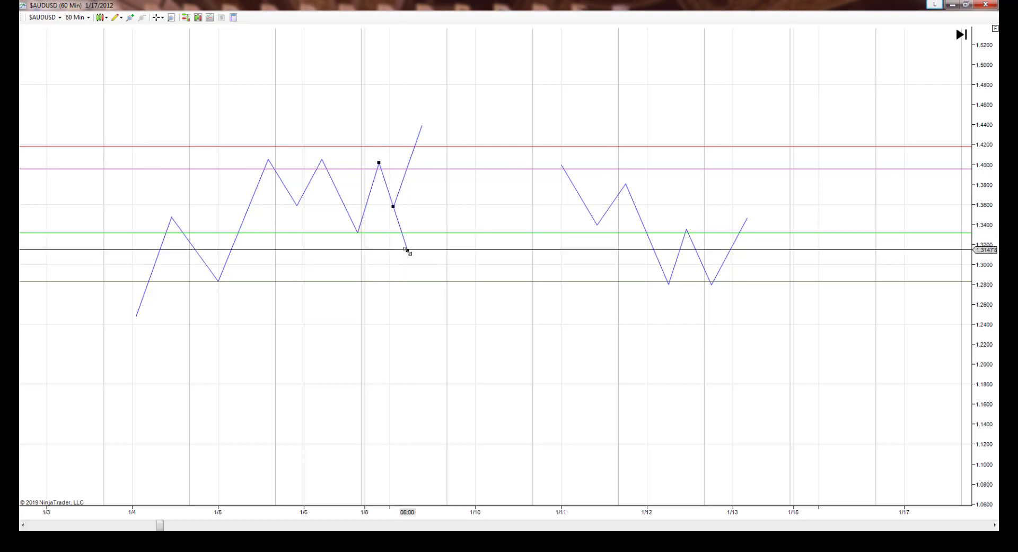
{"action": "left_click", "coordinate": [402, 200]}
{"action": "left_click_drag", "start_coordinate": [403, 200], "coordinate": [424, 225]}
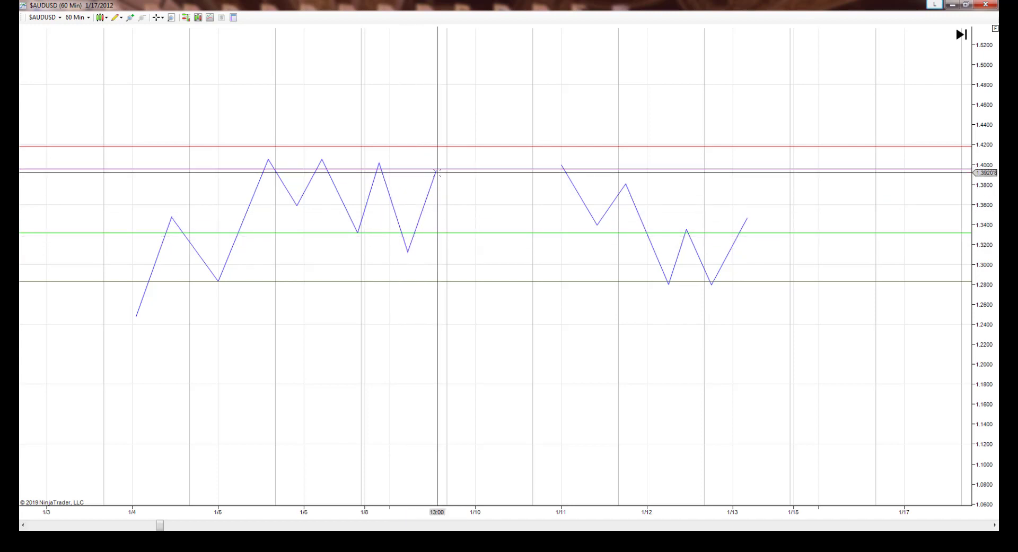
{"action": "left_click_drag", "start_coordinate": [436, 170], "coordinate": [440, 207]}
Move the red line down to about 1.394 and raise the end of the last rising leg to about 1.405.
{"action": "left_click_drag", "start_coordinate": [425, 145], "coordinate": [423, 169]}
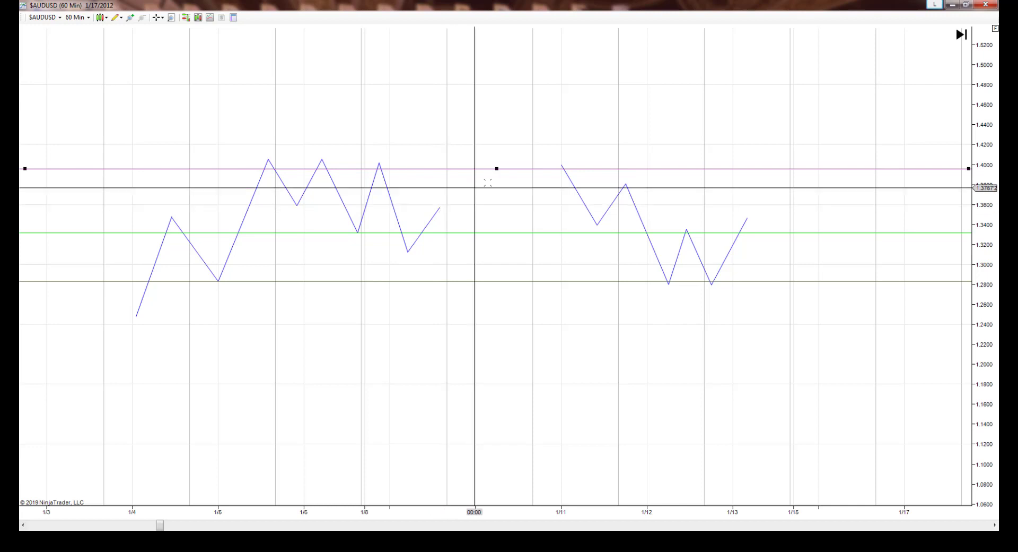
{"action": "left_click_drag", "start_coordinate": [497, 169], "coordinate": [484, 169]}
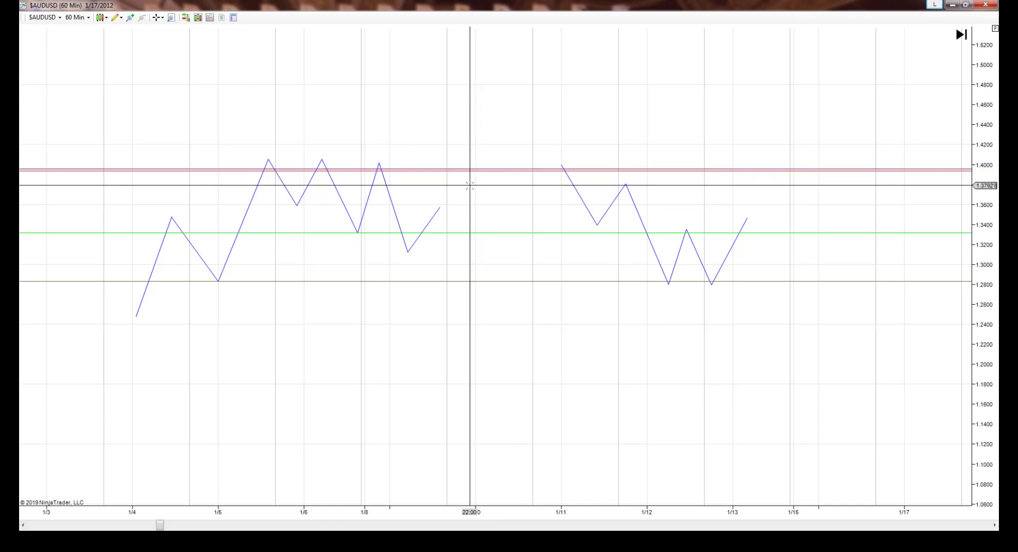
{"action": "left_click", "coordinate": [436, 211]}
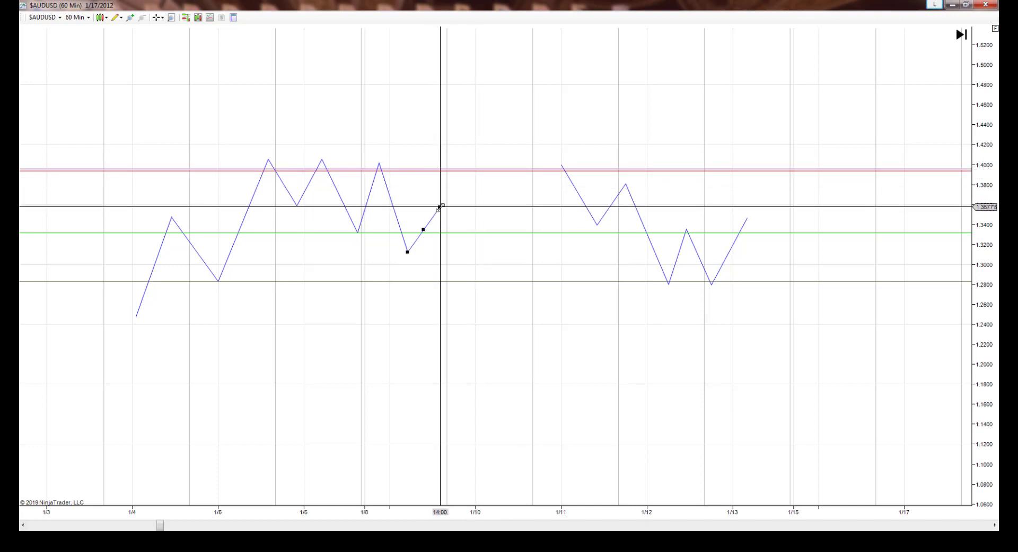
{"action": "left_click_drag", "start_coordinate": [440, 207], "coordinate": [425, 159]}
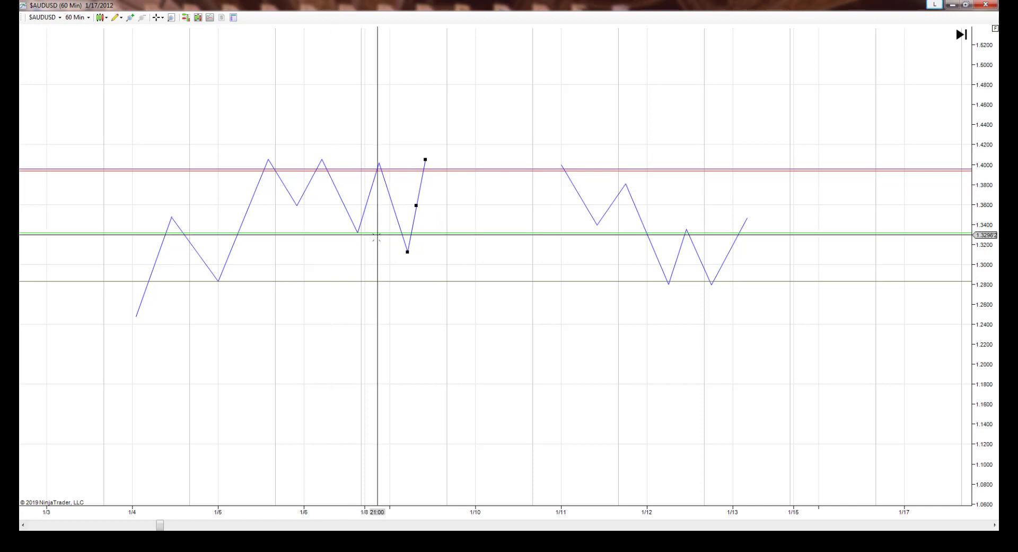
{"action": "left_click", "coordinate": [372, 254]}
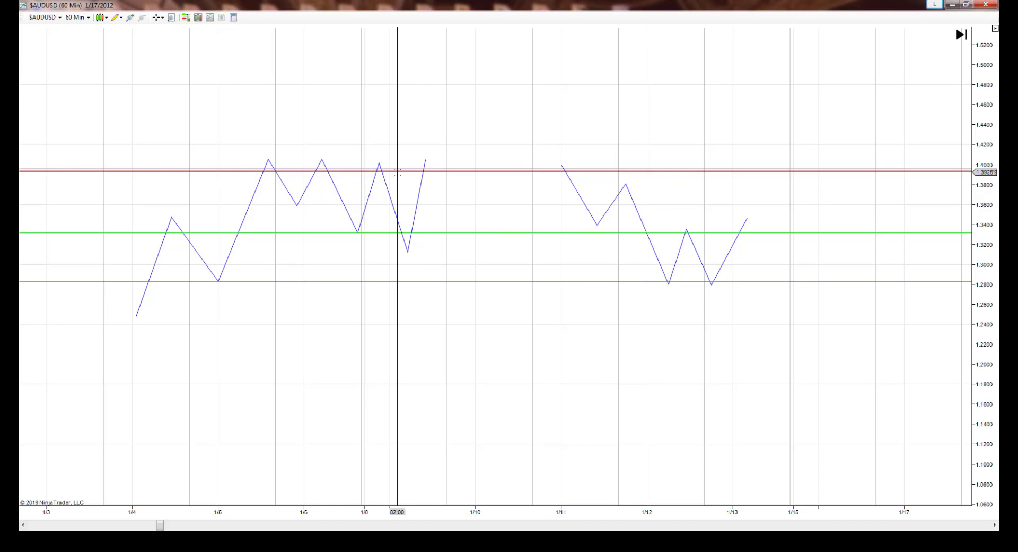
Delete the last rising leg and lower the end of the falling leg after the third peak to about 1.309.
{"action": "left_click", "coordinate": [415, 195]}
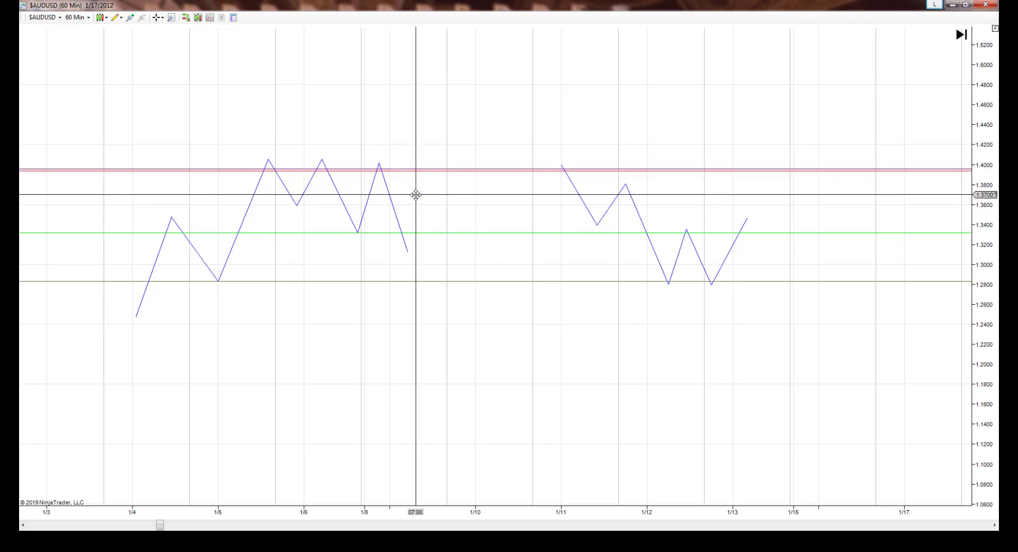
{"action": "left_click", "coordinate": [408, 251]}
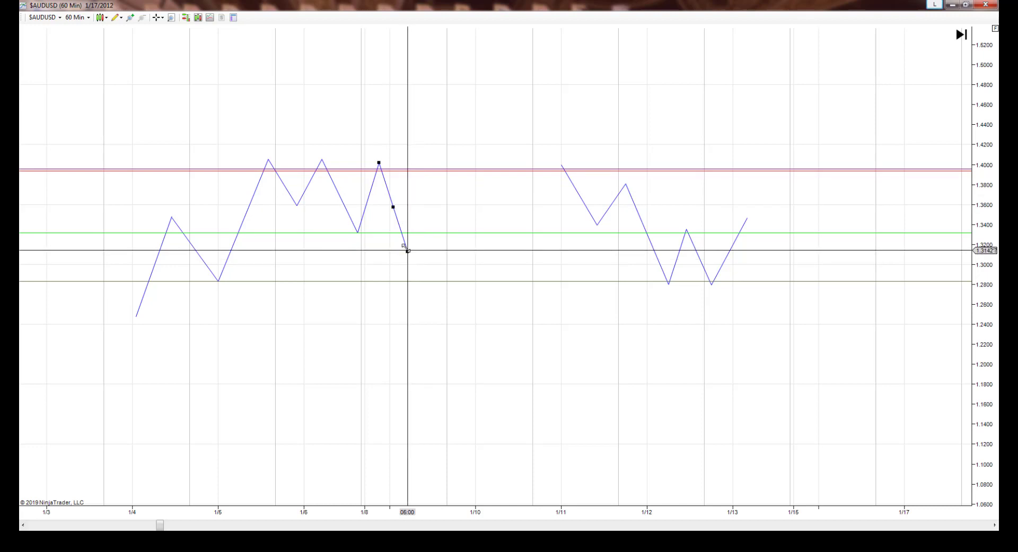
{"action": "mouse_move", "coordinate": [408, 251]}
{"action": "left_mouse_down"}
{"action": "mouse_move", "coordinate": [398, 232]}
{"action": "mouse_move", "coordinate": [407, 255]}
{"action": "left_mouse_up"}
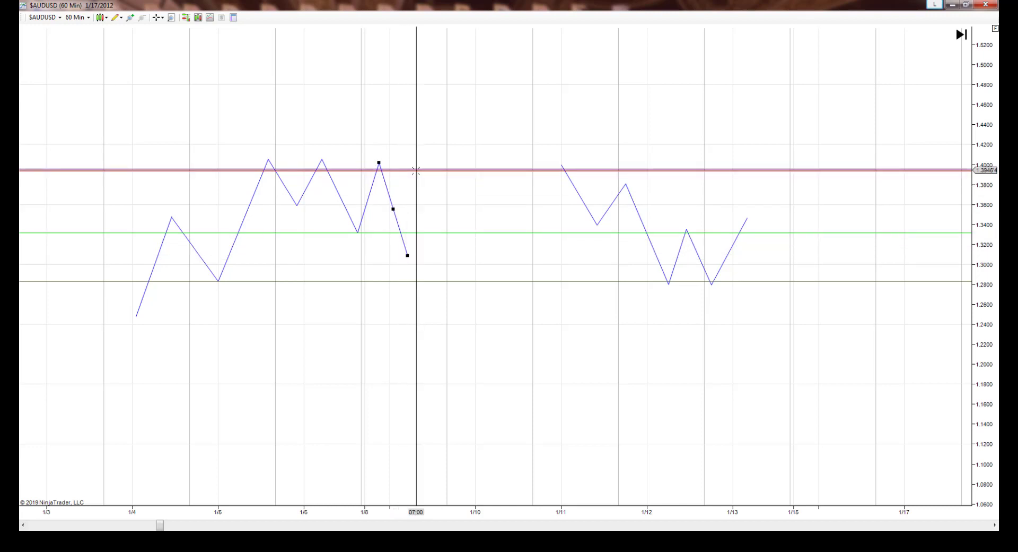
Move the red line up to about 1.411, above the peaks, and place the purple line at about 1.398.
{"action": "mouse_move", "coordinate": [416, 171]}
{"action": "left_mouse_down"}
{"action": "mouse_move", "coordinate": [416, 159]}
{"action": "mouse_move", "coordinate": [413, 171]}
{"action": "left_mouse_up"}
{"action": "key", "text": "ctrl+z"}
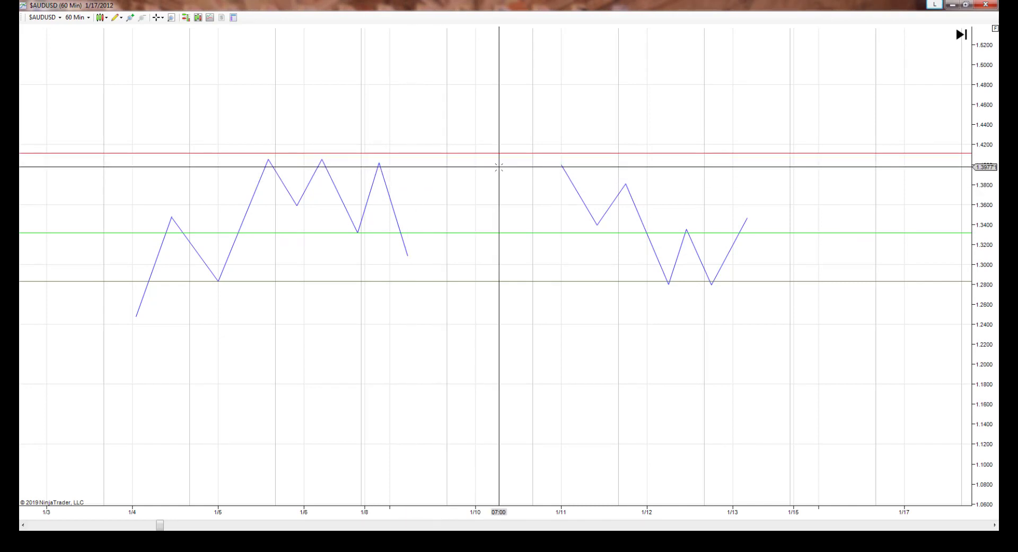
{"action": "middle_click", "coordinate": [497, 167]}
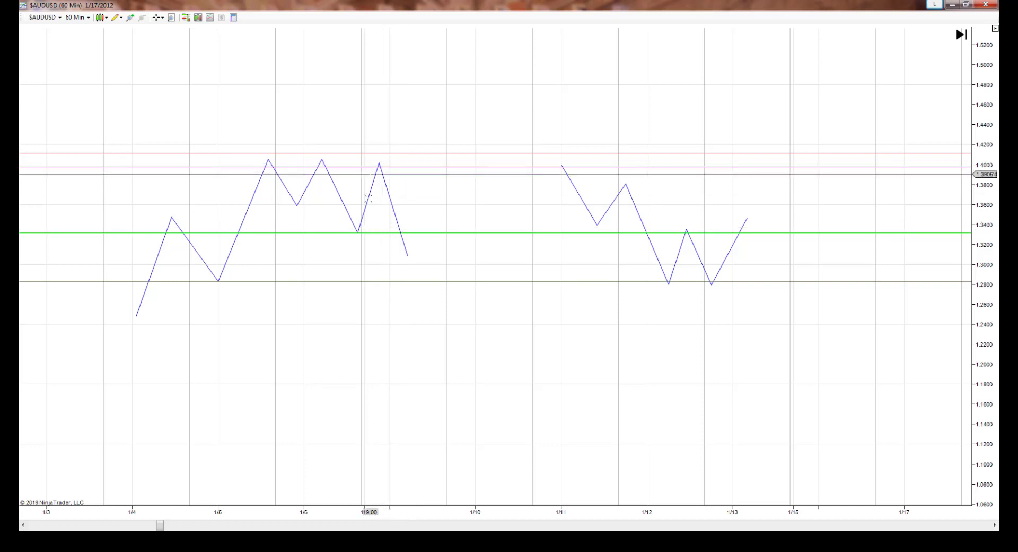
Delete all four horizontal trade-level lines drawn across the double top pattern.
{"action": "left_click", "coordinate": [412, 278]}
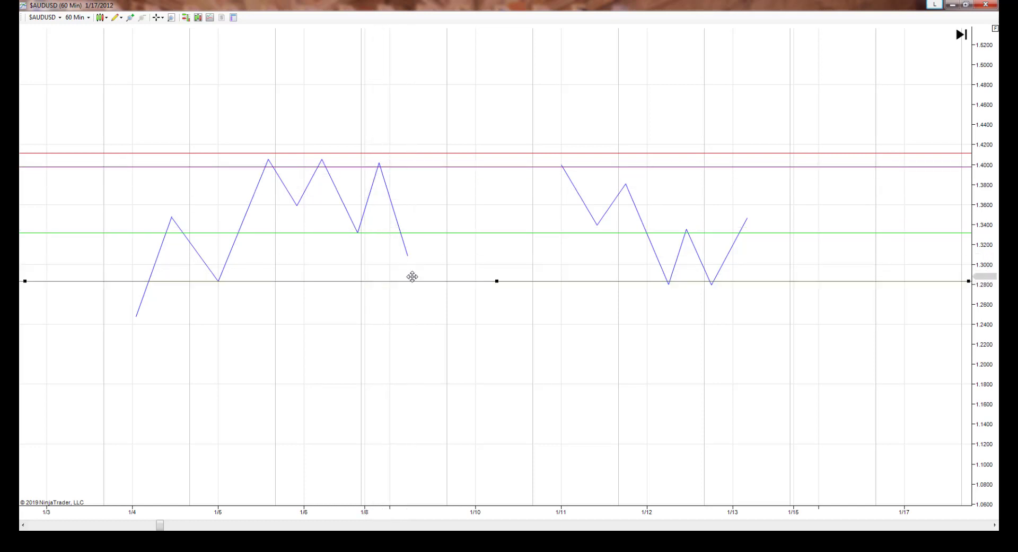
{"action": "key", "text": "Delete"}
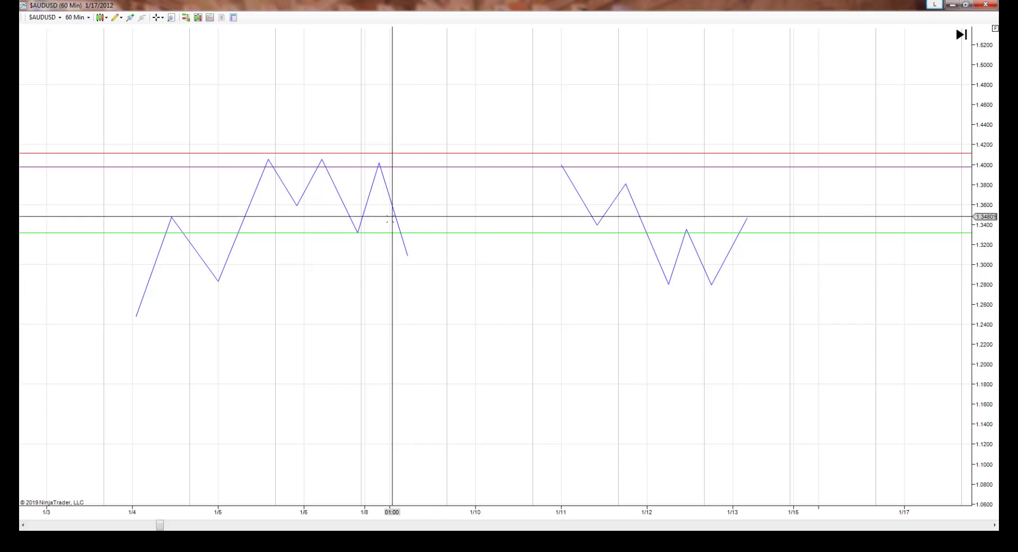
{"action": "left_click", "coordinate": [416, 166]}
{"action": "key", "text": "Delete"}
{"action": "left_click", "coordinate": [412, 154]}
{"action": "key", "text": "Delete"}
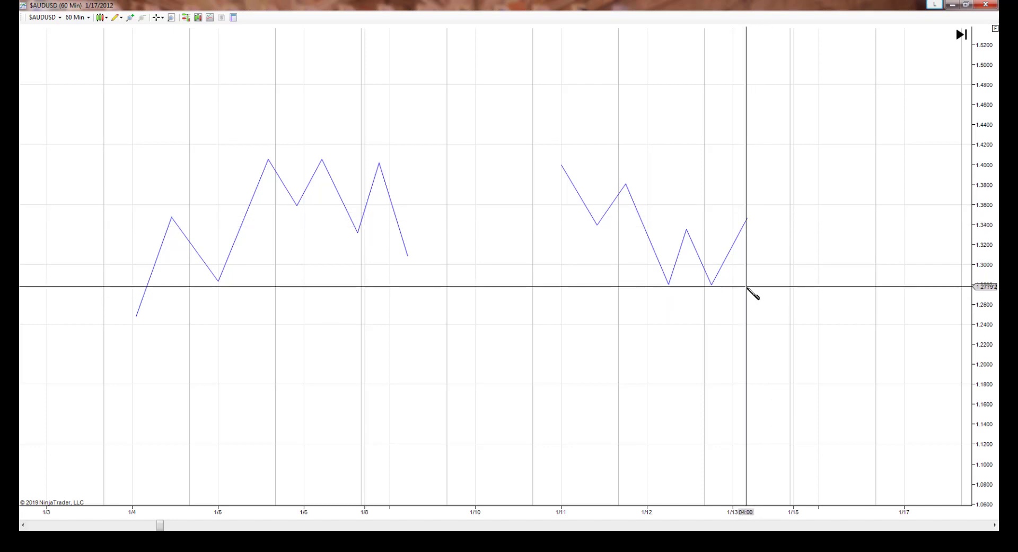
Draw a horizontal line at about 1.273, just below the double bottom, and color it red.
{"action": "left_click", "coordinate": [754, 291]}
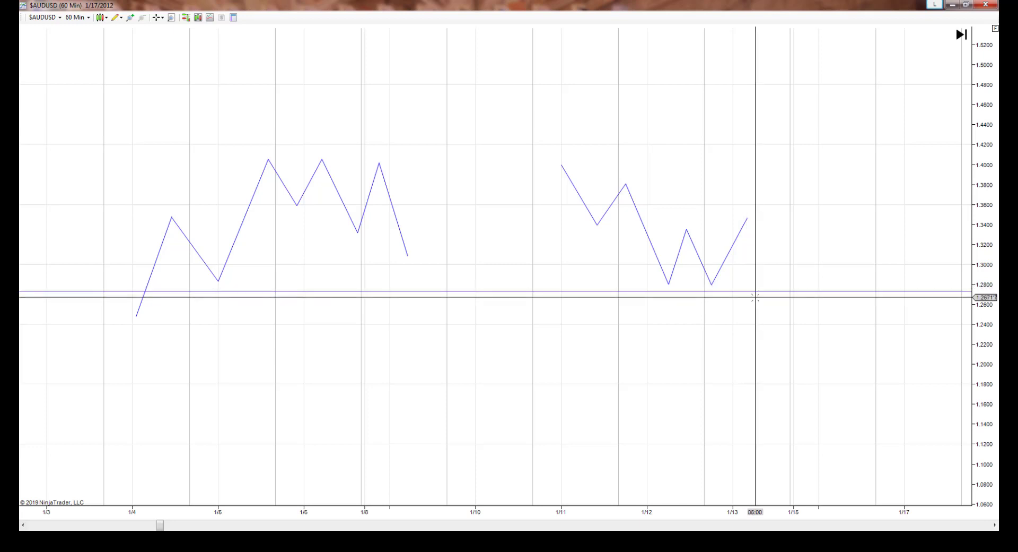
{"action": "double_click", "coordinate": [755, 291]}
{"action": "left_click", "coordinate": [521, 226]}
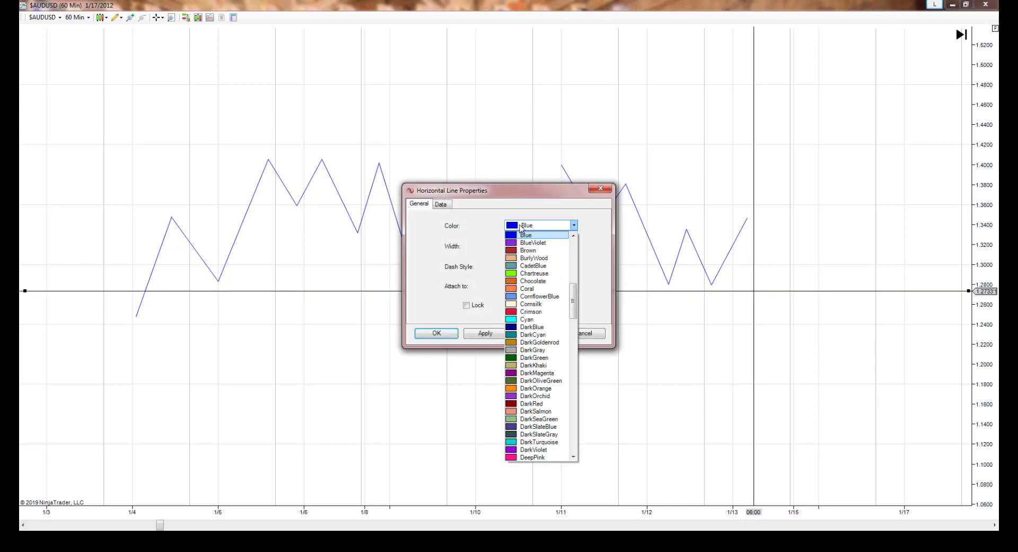
{"action": "left_click", "coordinate": [512, 238]}
{"action": "left_click", "coordinate": [436, 333]}
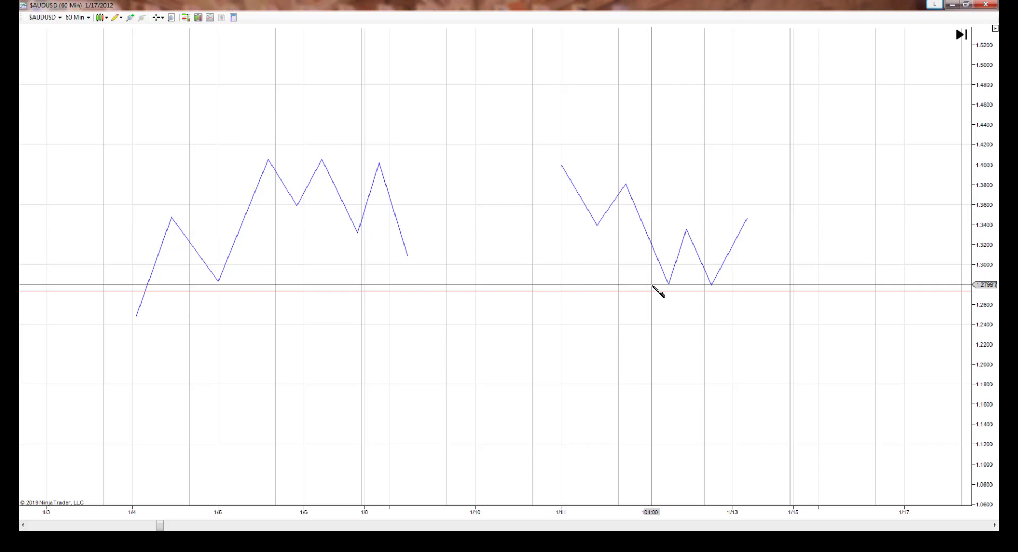
Measure a Fibonacci retracement across the bounce between the two bottoms and place a DarkViolet horizontal line at its 78.6% level, about 1.292.
{"action": "left_click", "coordinate": [652, 285]}
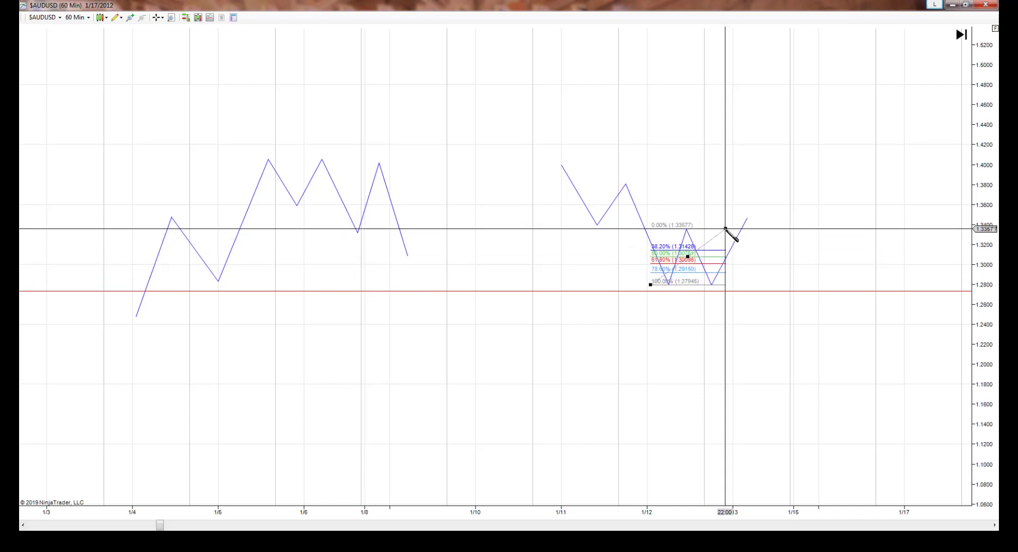
{"action": "left_click", "coordinate": [732, 230]}
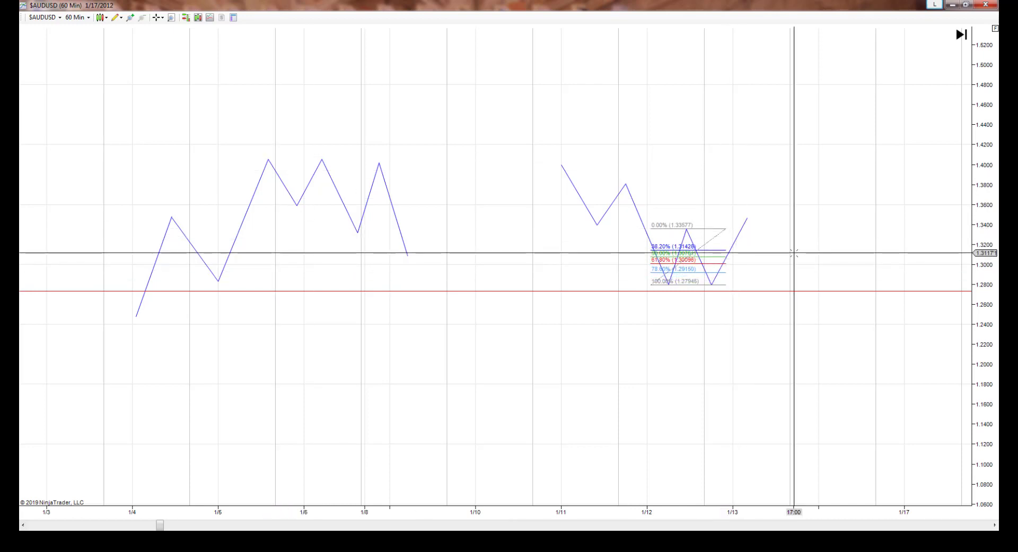
{"action": "left_click", "coordinate": [792, 272]}
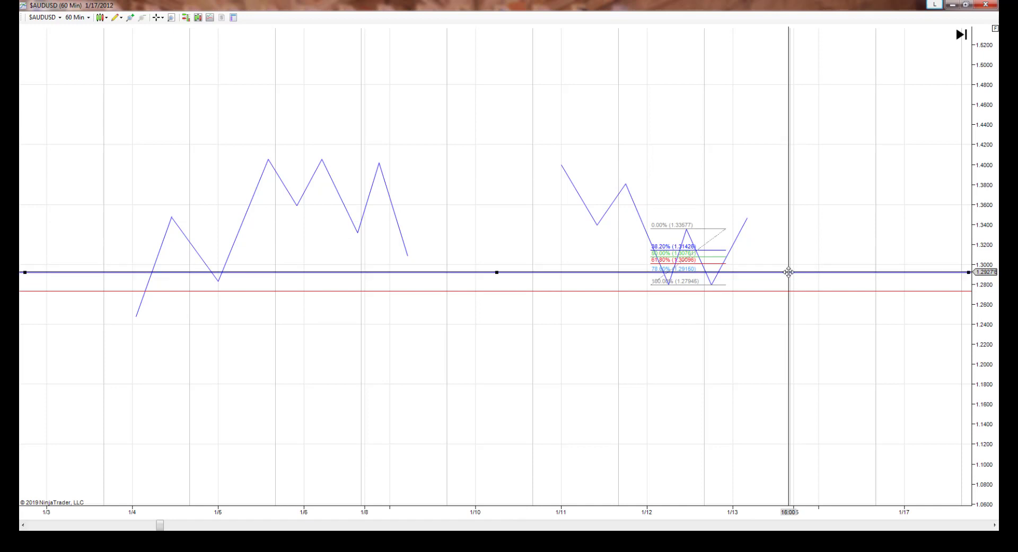
{"action": "double_click", "coordinate": [789, 272]}
{"action": "left_click", "coordinate": [528, 228]}
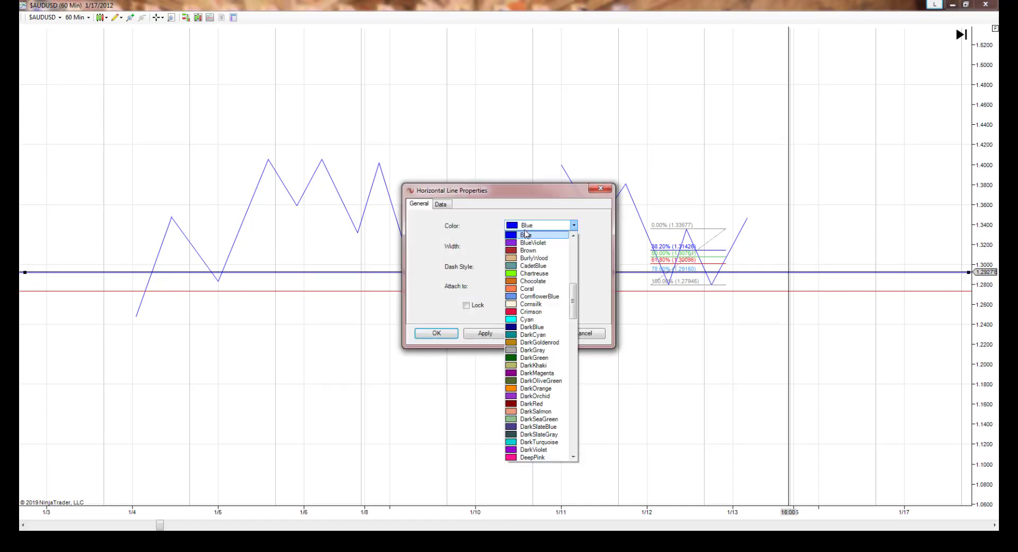
{"action": "left_click", "coordinate": [556, 450]}
{"action": "left_click", "coordinate": [486, 334]}
{"action": "left_click", "coordinate": [436, 333]}
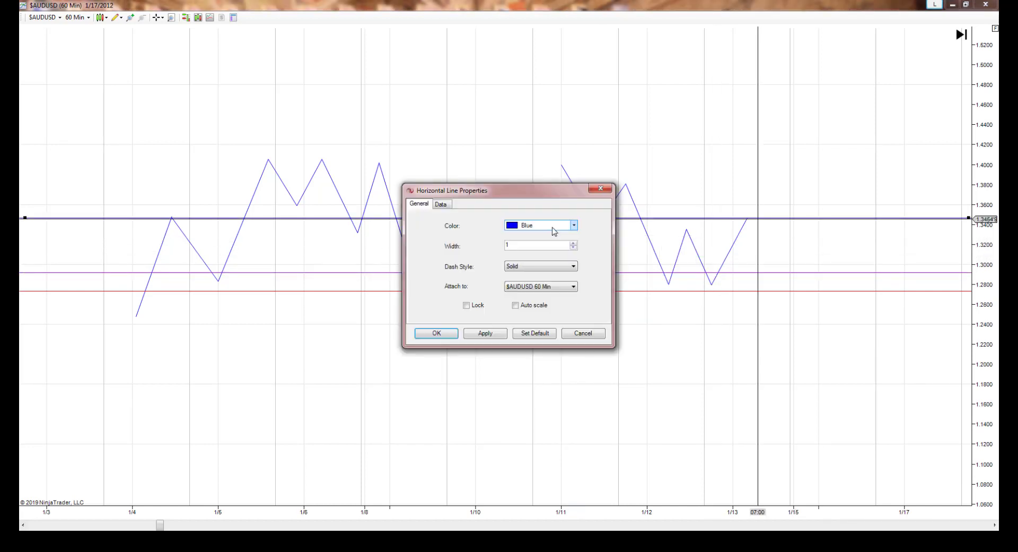
Color the new horizontal line at about 1.346, level with the latest peak after the double bottom, green.
{"action": "left_click", "coordinate": [554, 230]}
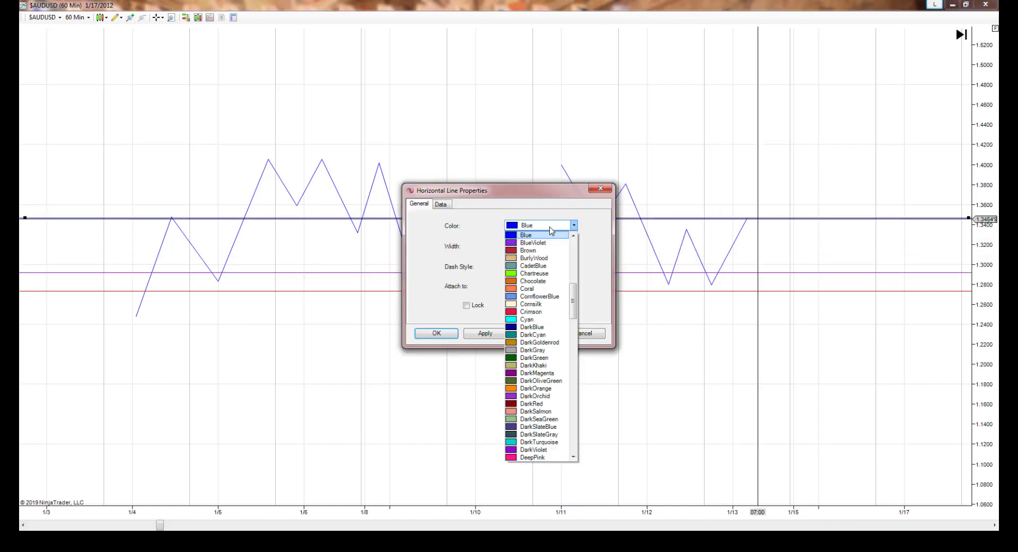
{"action": "scroll", "coordinate": [551, 230], "scroll_direction": "down", "scroll_amount": 13}
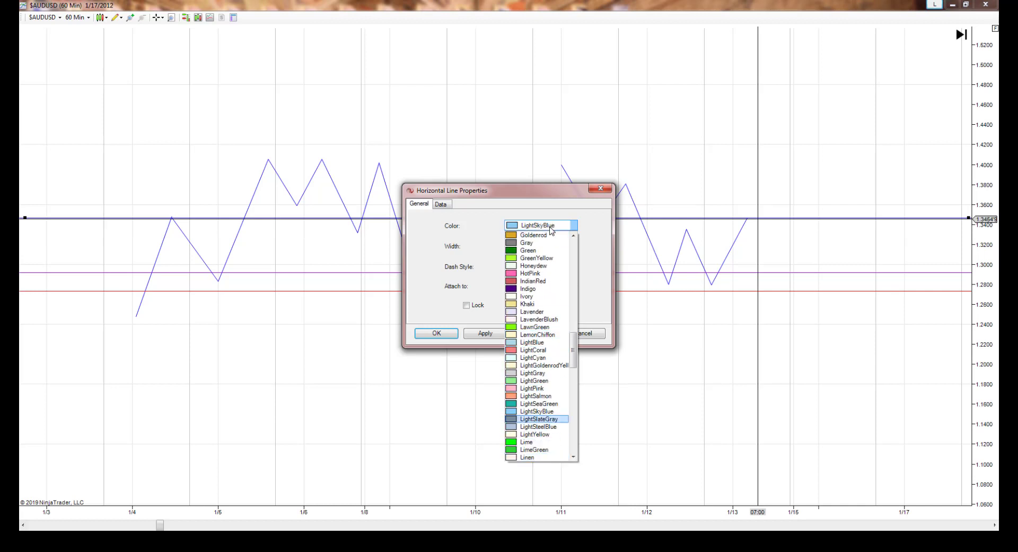
{"action": "left_click", "coordinate": [552, 230]}
{"action": "left_click", "coordinate": [434, 336]}
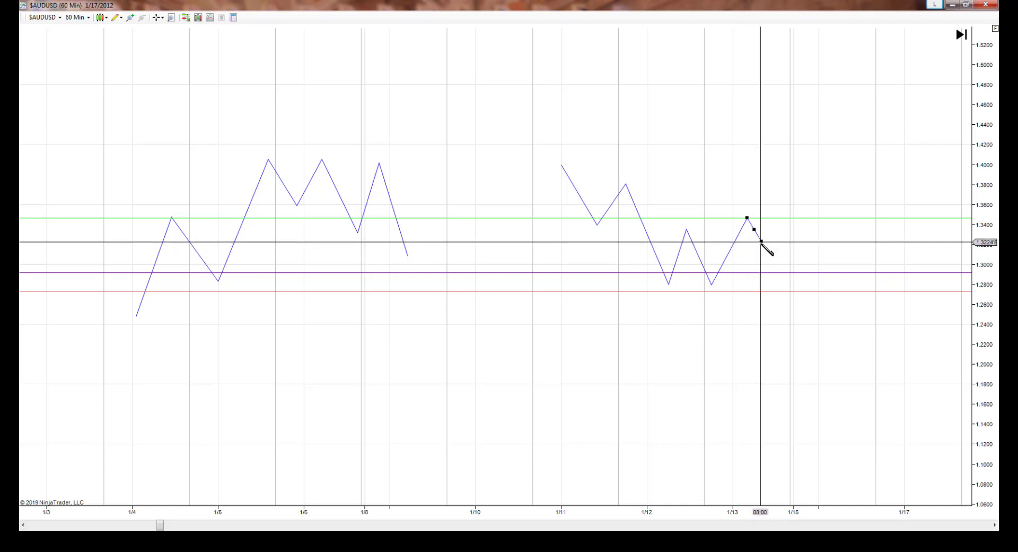
Draw a falling leg from the last peak to about 1.289 and a rising leg from there to about 1.377.
{"action": "left_click", "coordinate": [759, 240]}
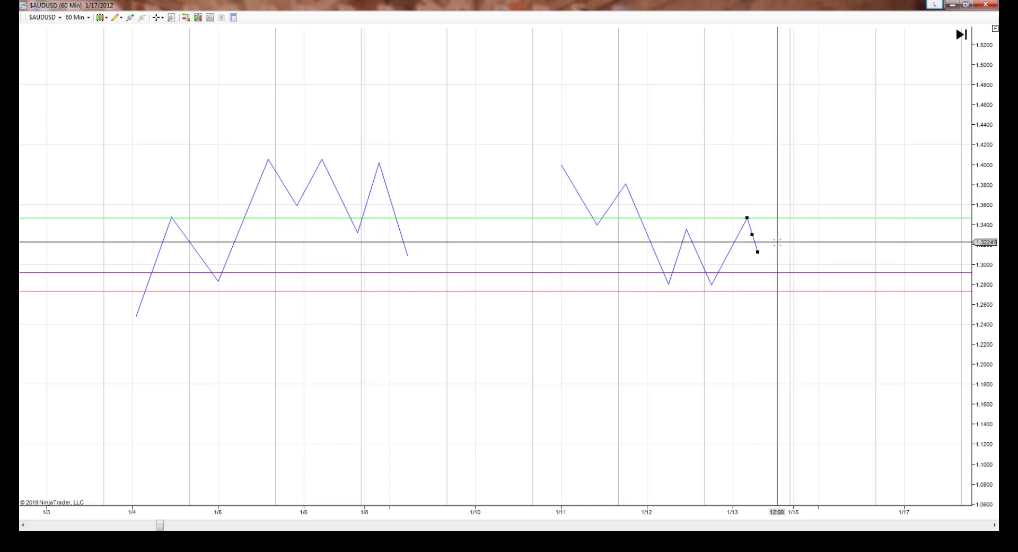
{"action": "left_click", "coordinate": [763, 220]}
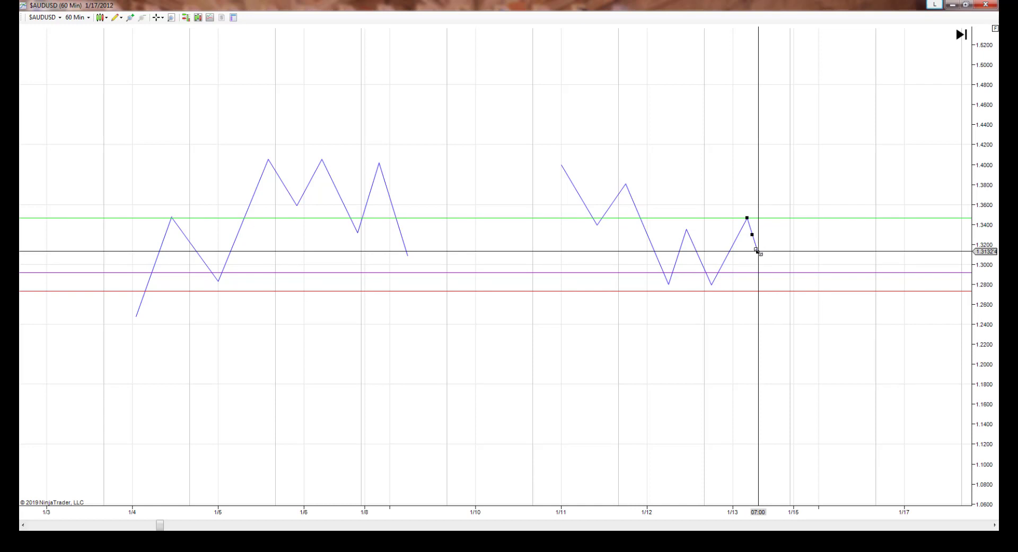
{"action": "left_click_drag", "start_coordinate": [757, 251], "coordinate": [772, 275]}
{"action": "left_click", "coordinate": [773, 276]}
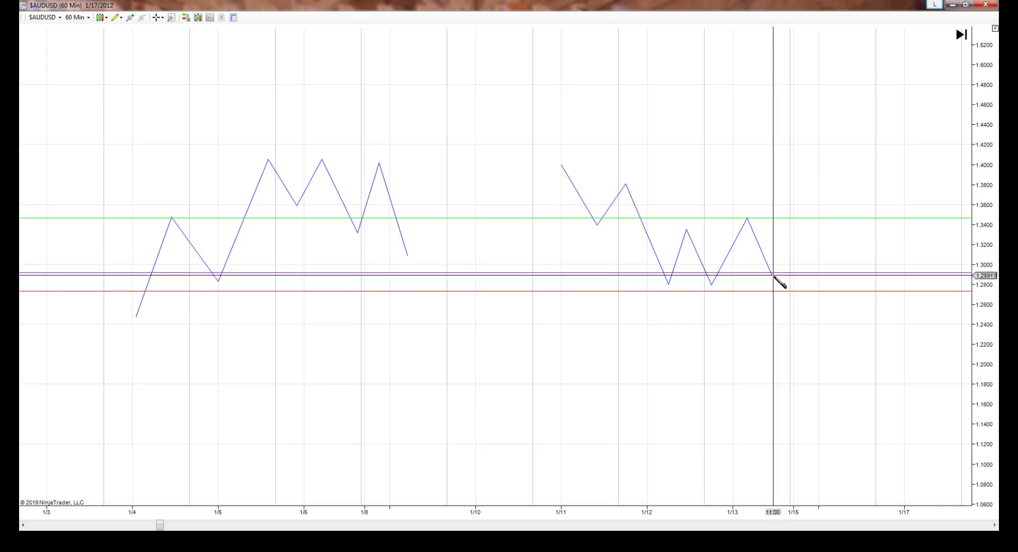
{"action": "left_click", "coordinate": [793, 188]}
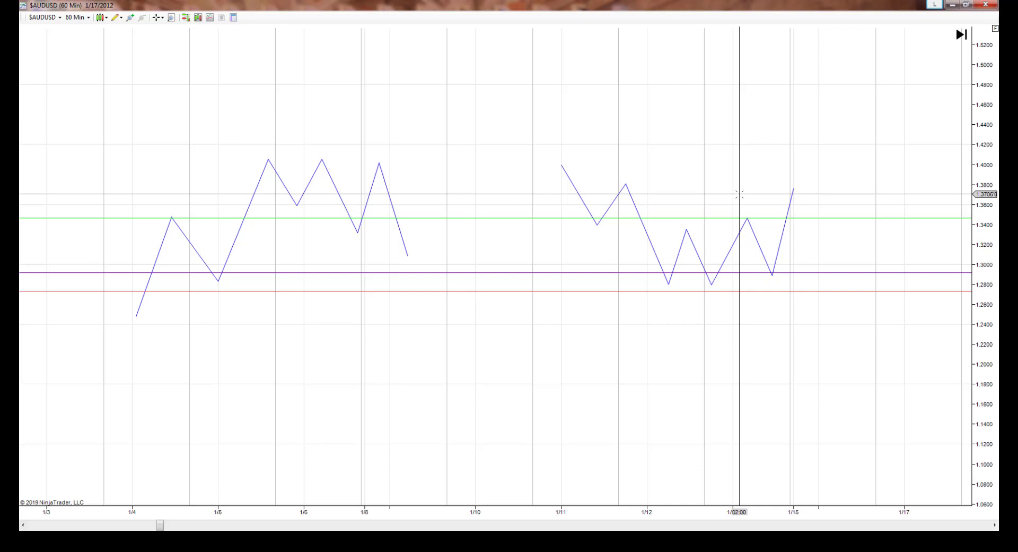
Replace the last two legs with a shallower pullback to about 1.316 and a rising leg from there to about 1.403.
{"action": "left_click", "coordinate": [784, 237]}
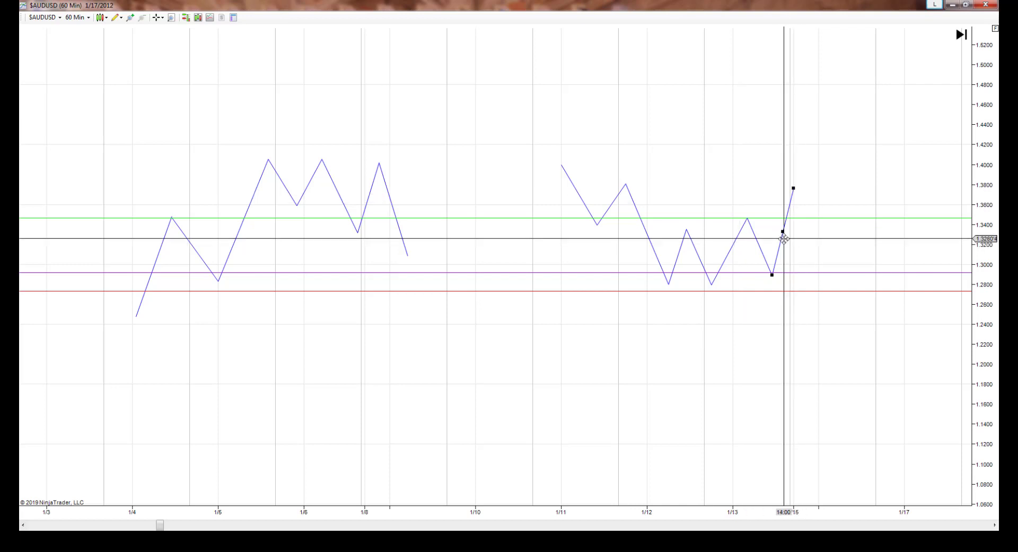
{"action": "key", "text": "Delete"}
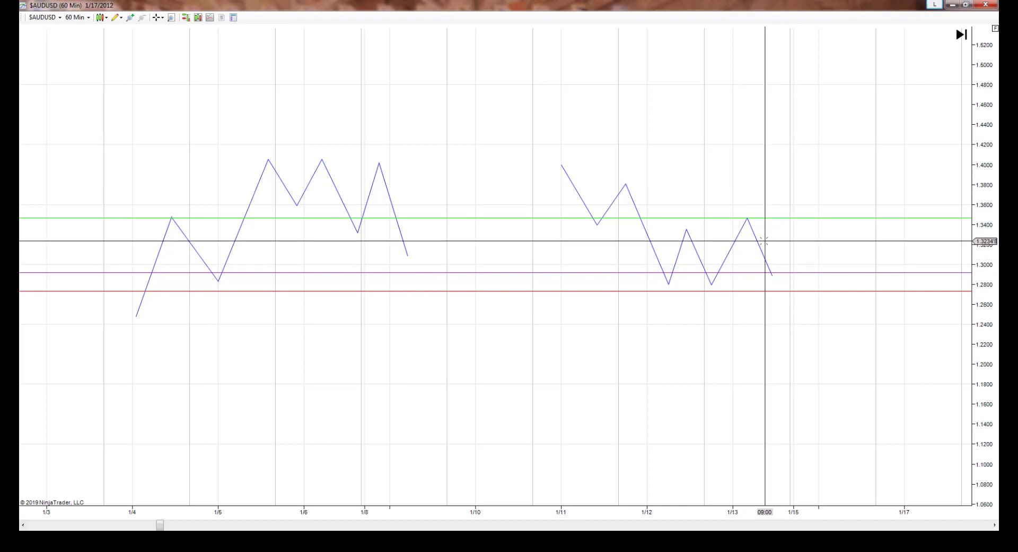
{"action": "left_click", "coordinate": [760, 246]}
{"action": "mouse_move", "coordinate": [772, 274]}
{"action": "left_mouse_down"}
{"action": "mouse_move", "coordinate": [762, 248]}
{"action": "mouse_move", "coordinate": [783, 162]}
{"action": "left_mouse_up"}
{"action": "left_click", "coordinate": [790, 252]}
{"action": "left_click", "coordinate": [769, 272]}
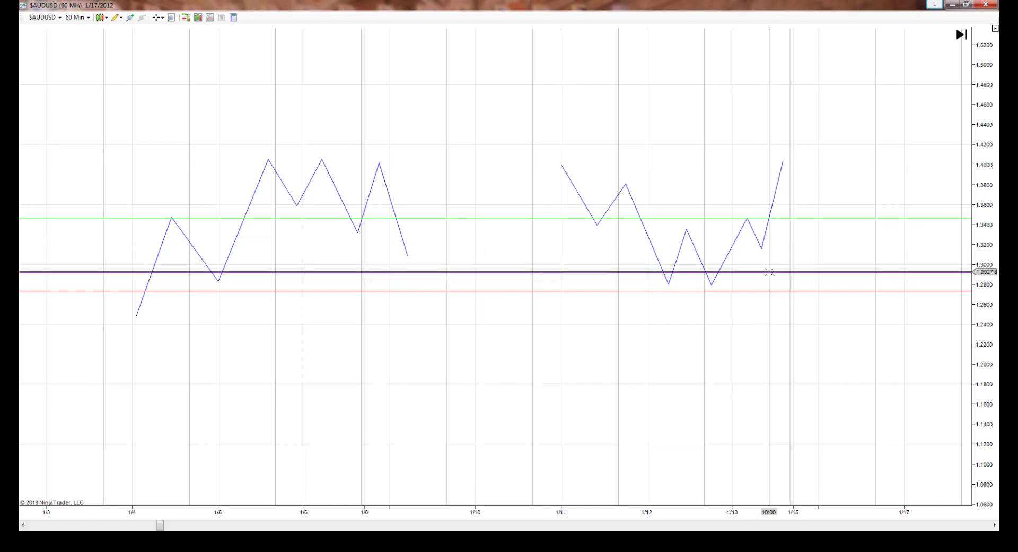
Delete the last rising leg and extend the falling leg below the red line to about 1.257.
{"action": "left_click", "coordinate": [777, 186]}
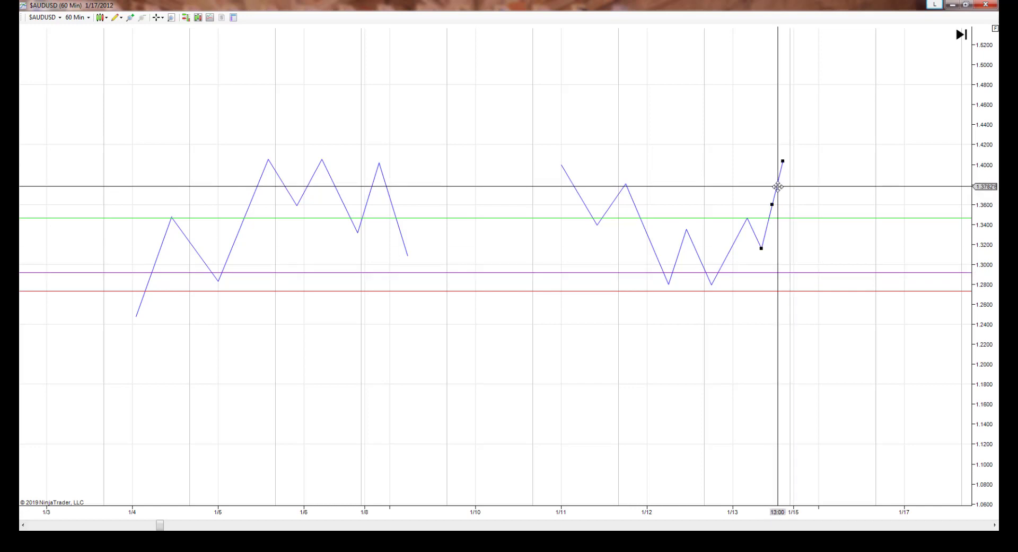
{"action": "key", "text": "Delete"}
{"action": "left_click", "coordinate": [753, 232]}
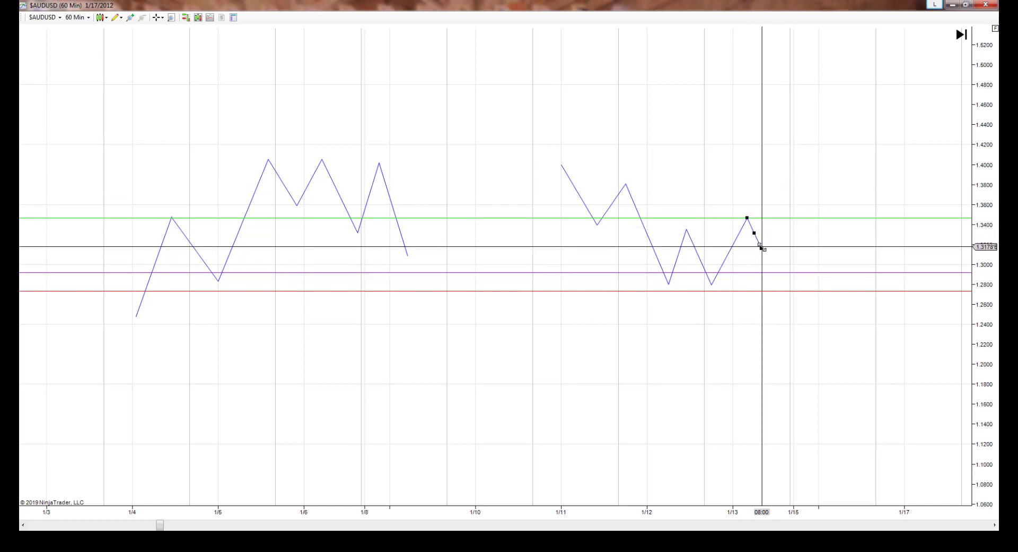
{"action": "left_click_drag", "start_coordinate": [762, 247], "coordinate": [780, 306]}
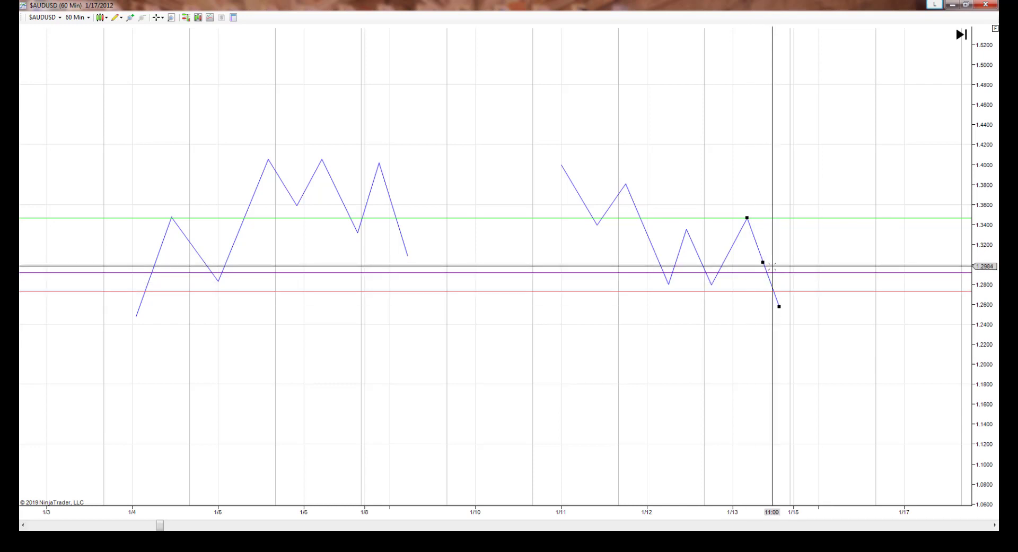
Move the purple line up to about 1.335, level with the peak between the two bottoms.
{"action": "left_click", "coordinate": [792, 254]}
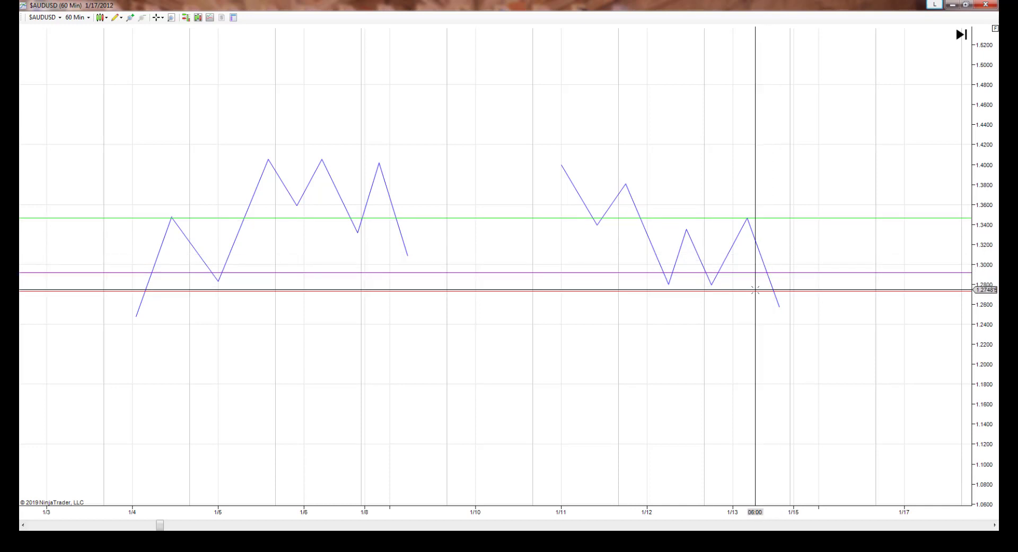
{"action": "left_click_drag", "start_coordinate": [755, 290], "coordinate": [746, 273]}
{"action": "left_click_drag", "start_coordinate": [496, 272], "coordinate": [496, 272]}
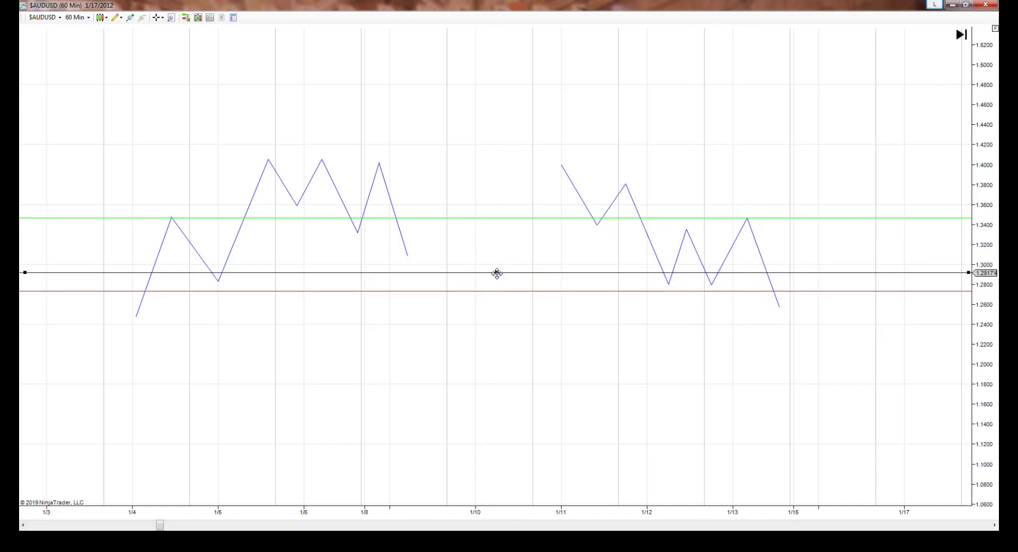
{"action": "left_click_drag", "start_coordinate": [497, 272], "coordinate": [714, 231]}
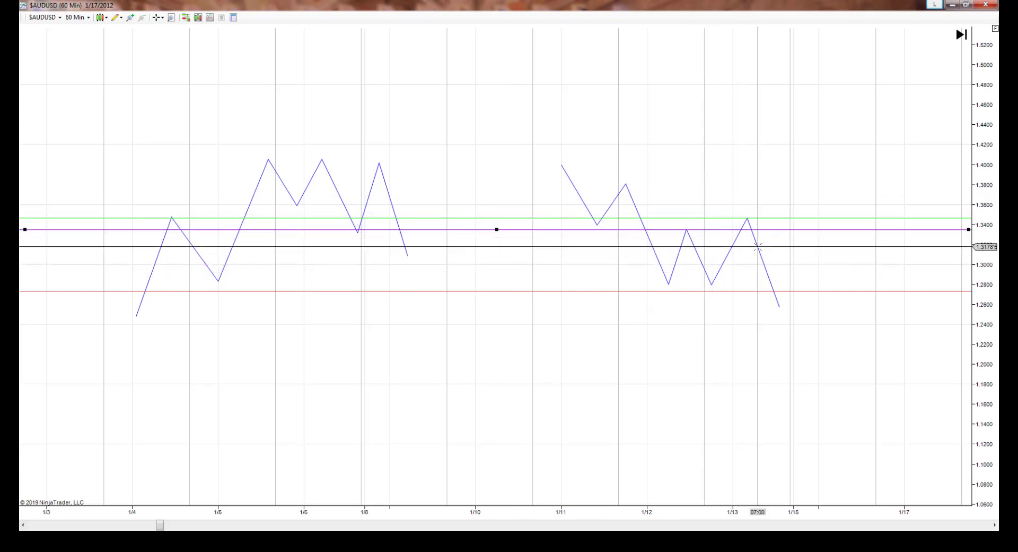
Move the red line up to about 1.363 and the green line down to about 1.279, level with the double bottom.
{"action": "left_click", "coordinate": [758, 218]}
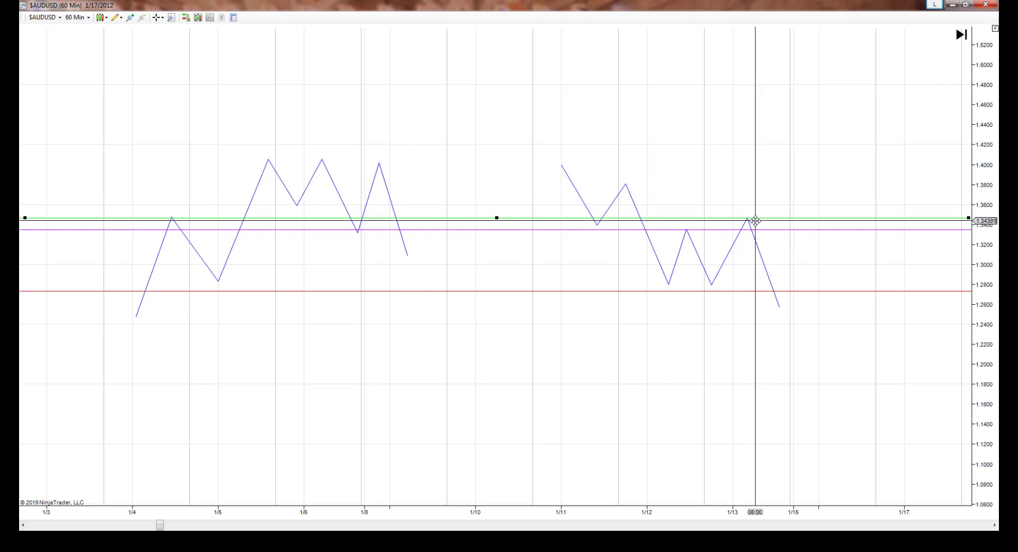
{"action": "left_click_drag", "start_coordinate": [756, 221], "coordinate": [760, 197]}
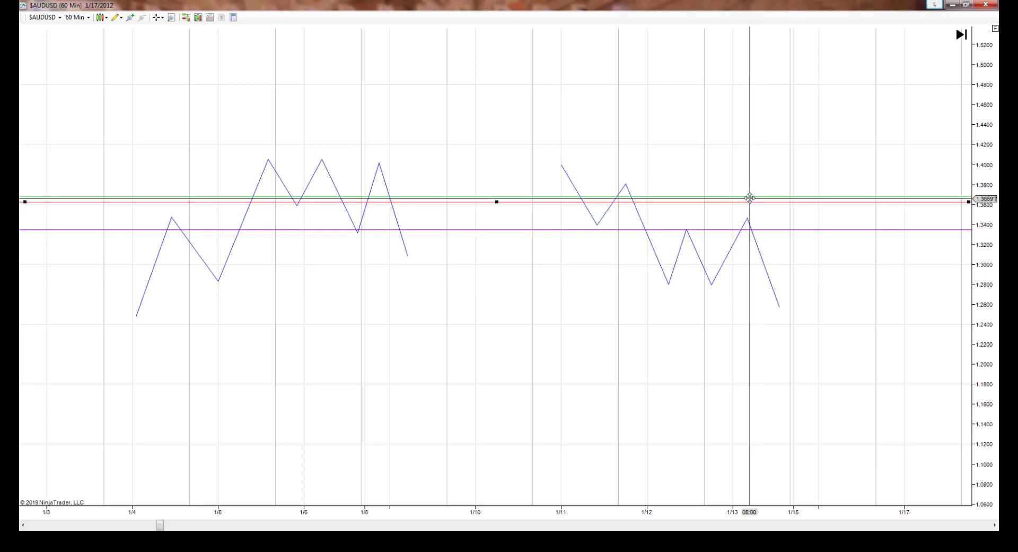
{"action": "left_click_drag", "start_coordinate": [510, 195], "coordinate": [553, 285]}
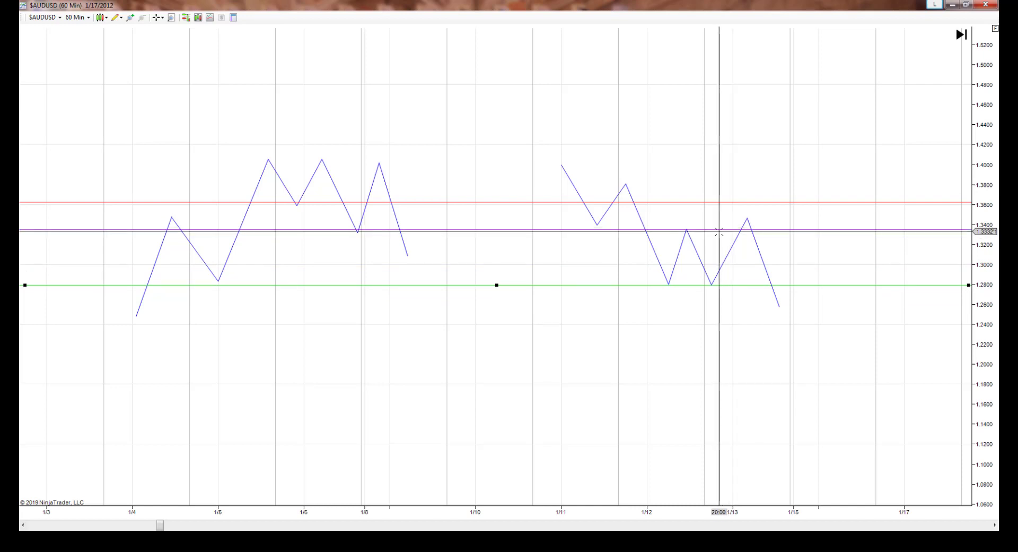
Move the purple line to about 1.342, the 61.8% Fibonacci retracement of the drop from 1.381 to 1.279, and delete the retracement.
{"action": "left_click_drag", "start_coordinate": [719, 230], "coordinate": [717, 228]}
{"action": "left_click", "coordinate": [826, 262]}
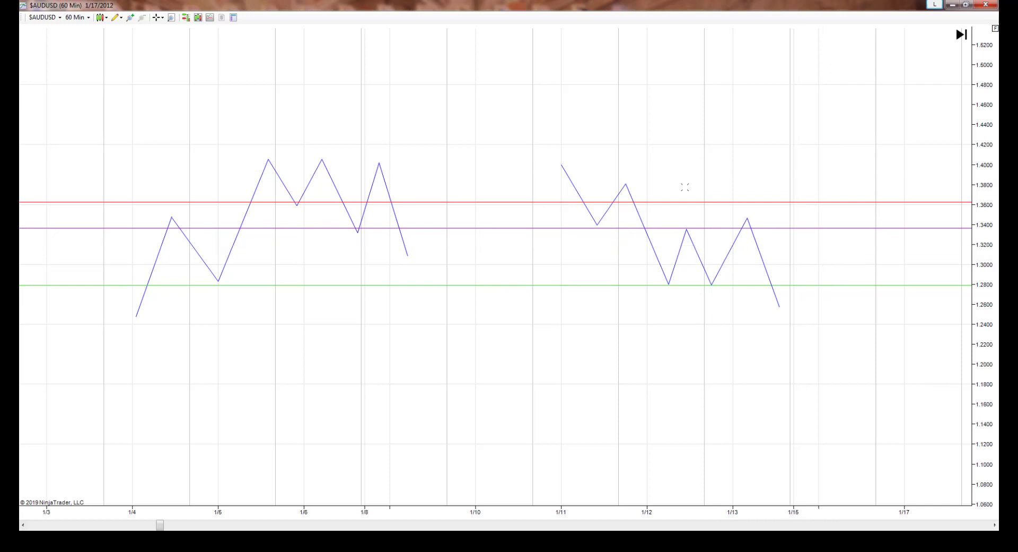
{"action": "left_click", "coordinate": [615, 187]}
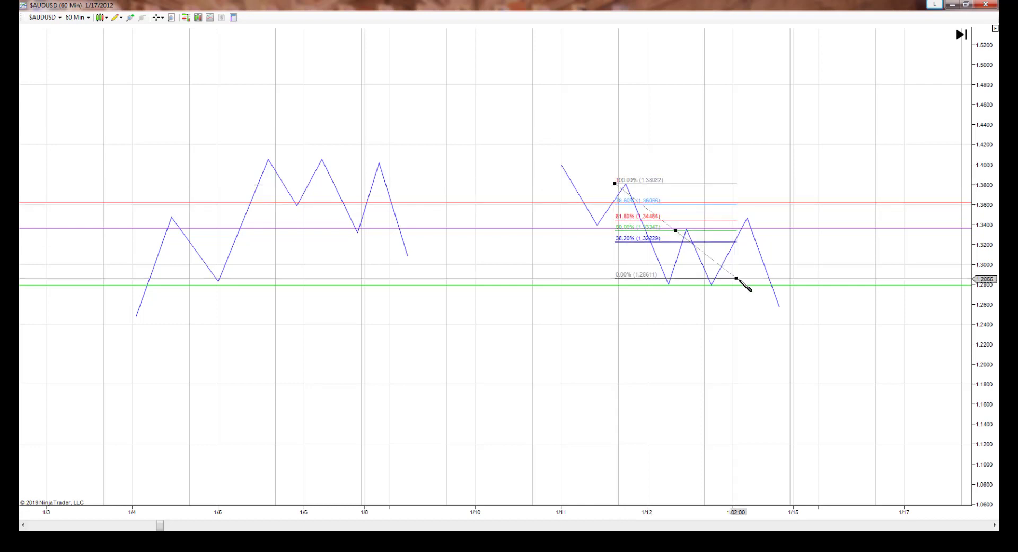
{"action": "left_click", "coordinate": [737, 285]}
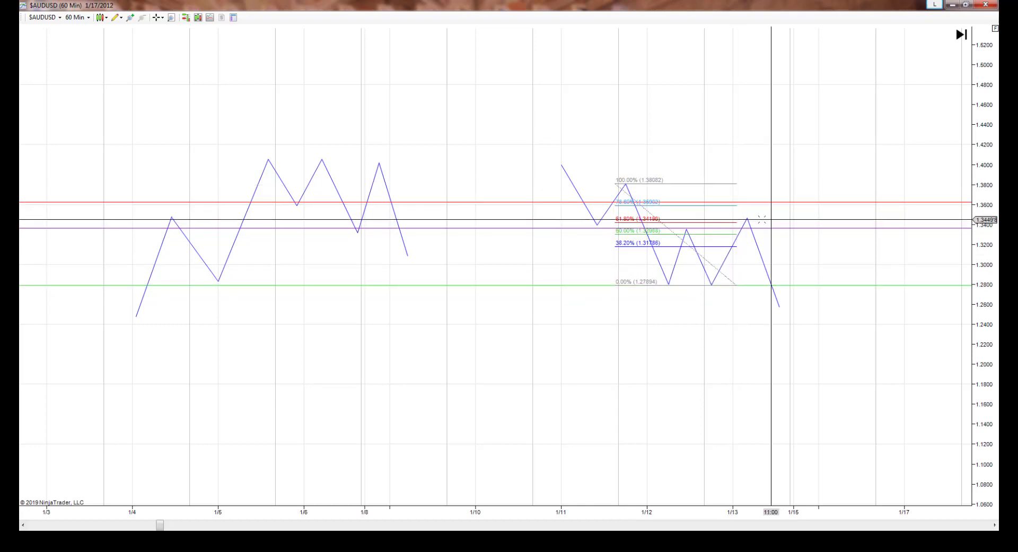
{"action": "left_click_drag", "start_coordinate": [764, 227], "coordinate": [755, 223]}
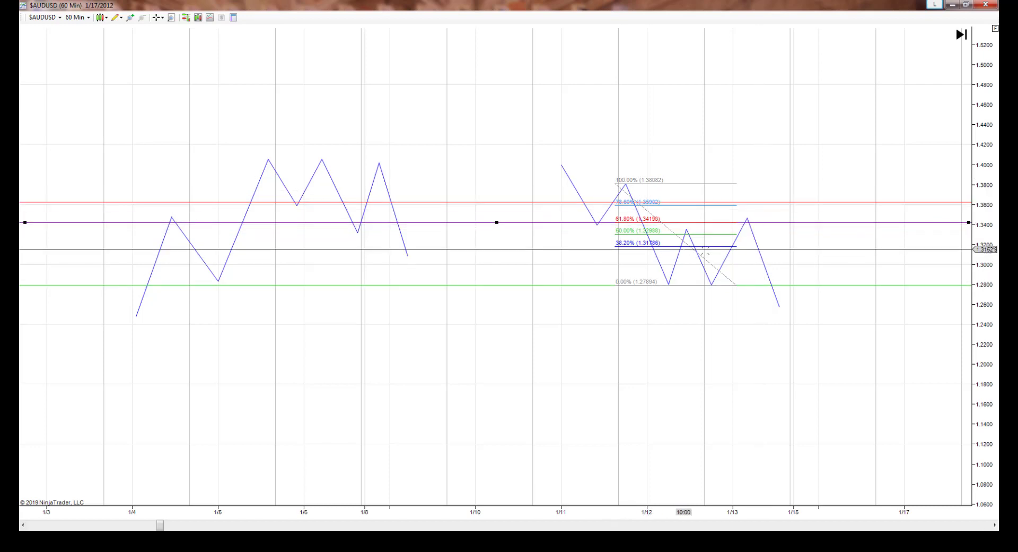
{"action": "left_click", "coordinate": [714, 266]}
{"action": "key", "text": "Delete"}
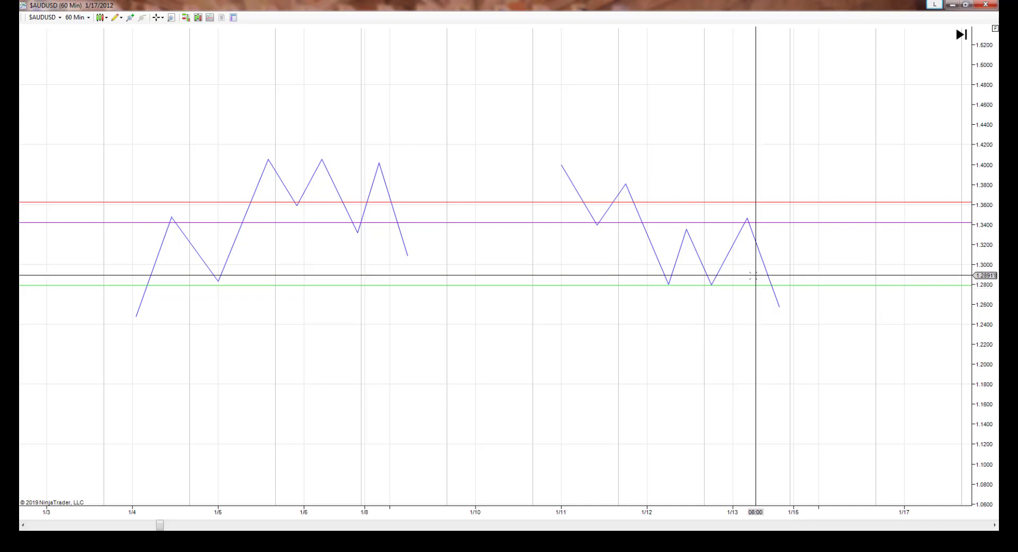
Delete the green, purple and red horizontal lines and the last two legs of the double top pattern.
{"action": "left_click", "coordinate": [757, 285]}
{"action": "left_click_drag", "start_coordinate": [757, 284], "coordinate": [748, 218]}
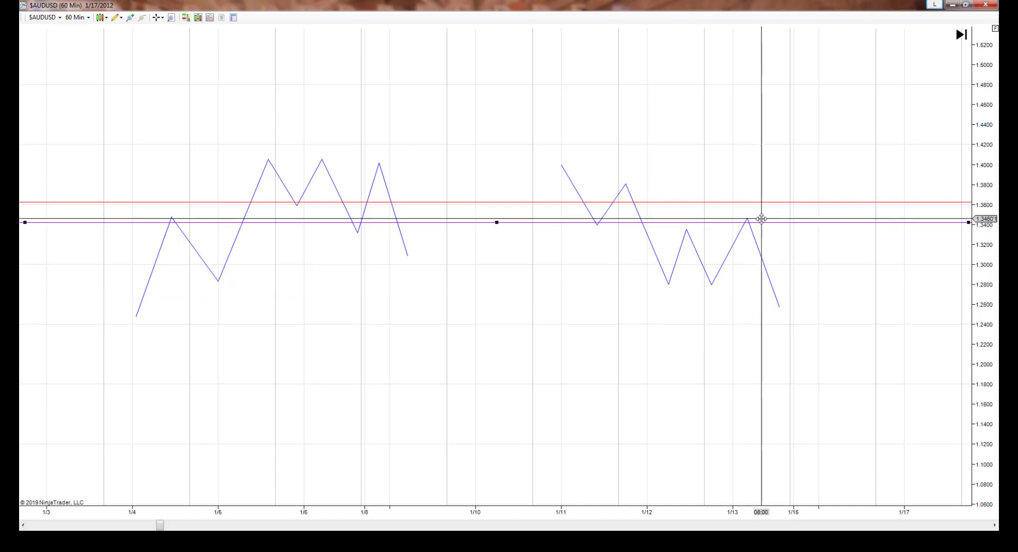
{"action": "key", "text": "Delete"}
{"action": "left_click", "coordinate": [755, 203]}
{"action": "key", "text": "Delete"}
{"action": "left_click", "coordinate": [393, 209]}
{"action": "key", "text": "Delete"}
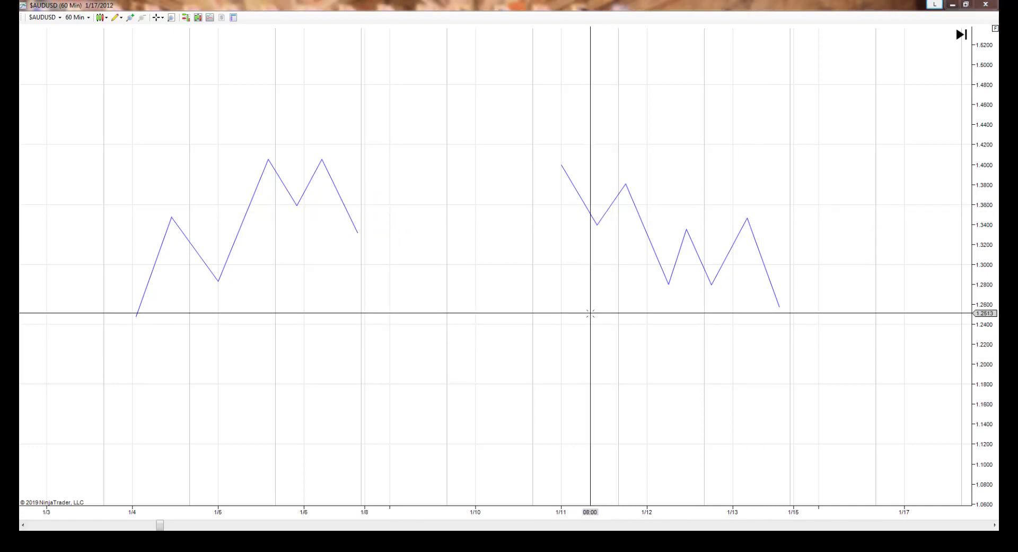
Delete the double bottom's last falling leg and place green, purple and red horizontal lines at about 1.356, 1.291 and 1.273.
{"action": "left_click", "coordinate": [762, 261]}
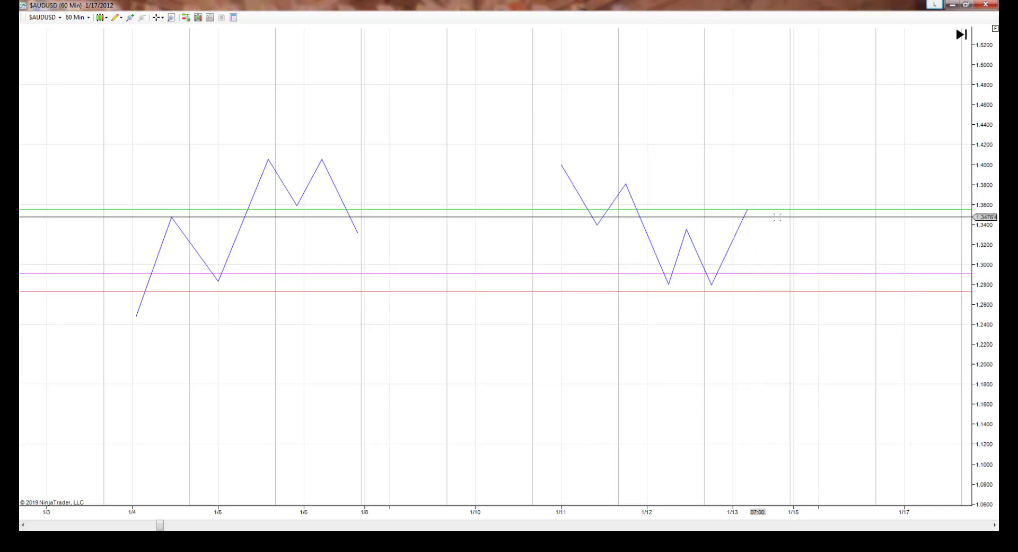
Raise the last peak of the double bottom pattern to the green line and draw a falling leg from it to about 1.316.
{"action": "left_click", "coordinate": [746, 212]}
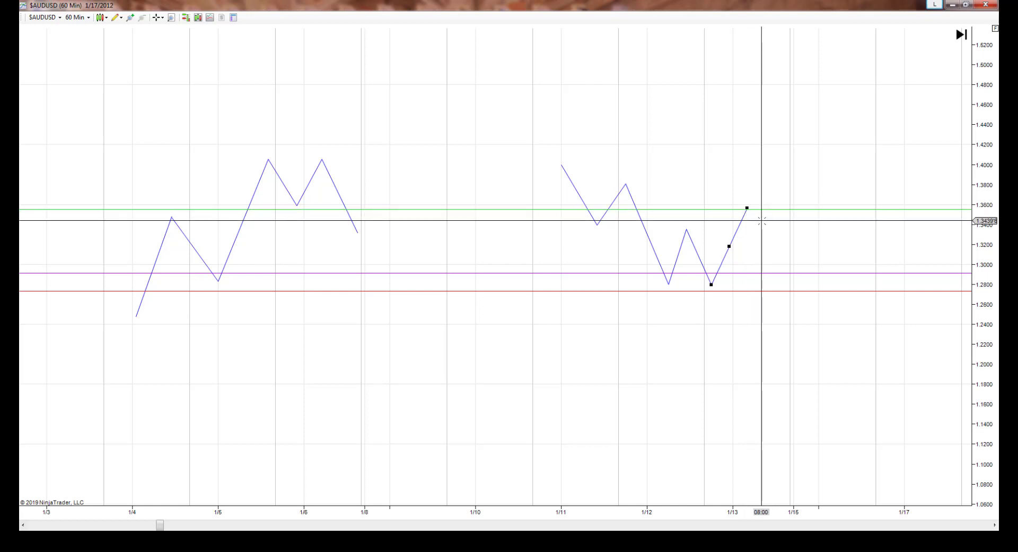
{"action": "left_click", "coordinate": [762, 217]}
{"action": "left_click", "coordinate": [748, 209]}
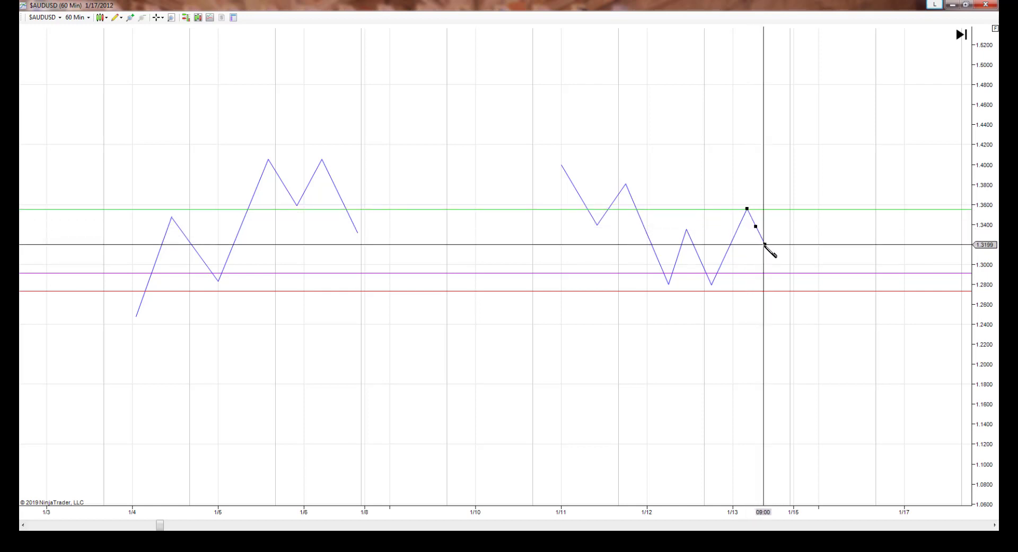
{"action": "left_click", "coordinate": [762, 243]}
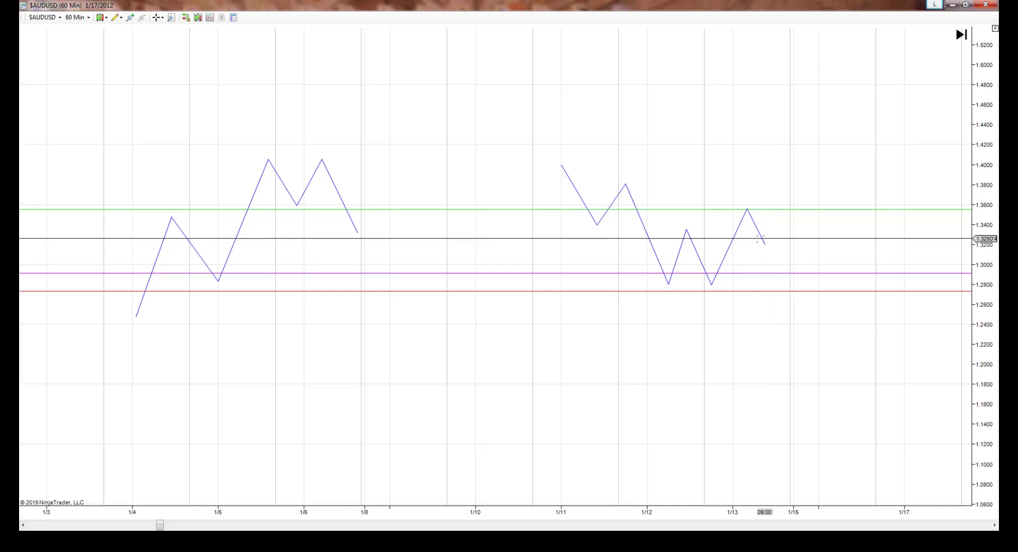
{"action": "left_click", "coordinate": [763, 243]}
{"action": "left_click_drag", "start_coordinate": [763, 243], "coordinate": [765, 248]}
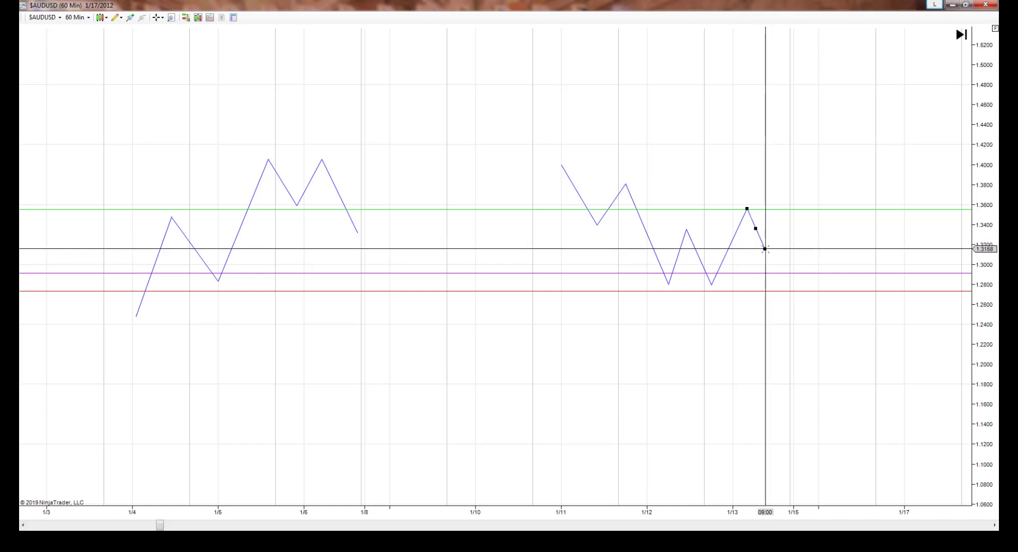
Draw a rising leg to about 1.399 and a steep falling leg to about 1.289, and move the green line up to the new peak.
{"action": "left_click", "coordinate": [765, 248]}
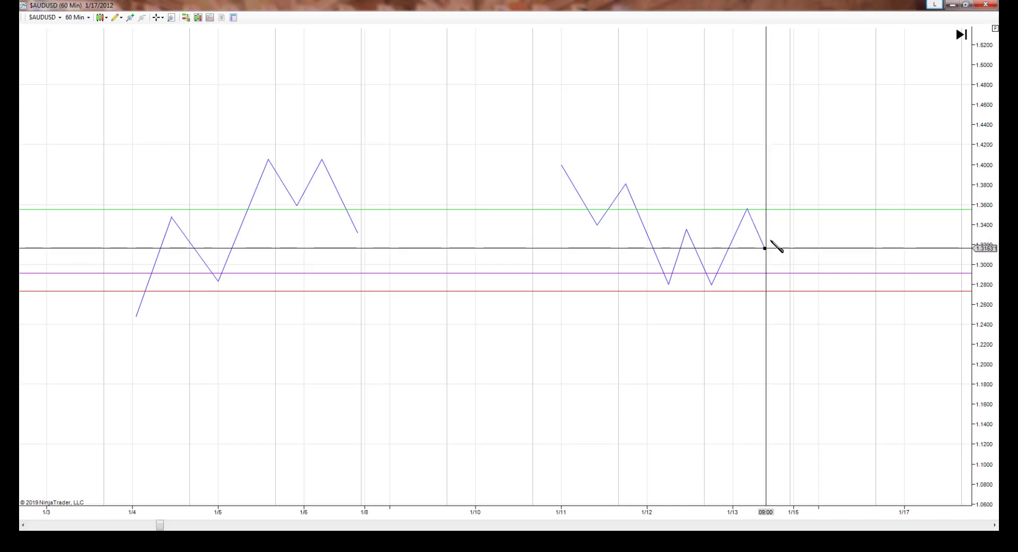
{"action": "left_click", "coordinate": [807, 165]}
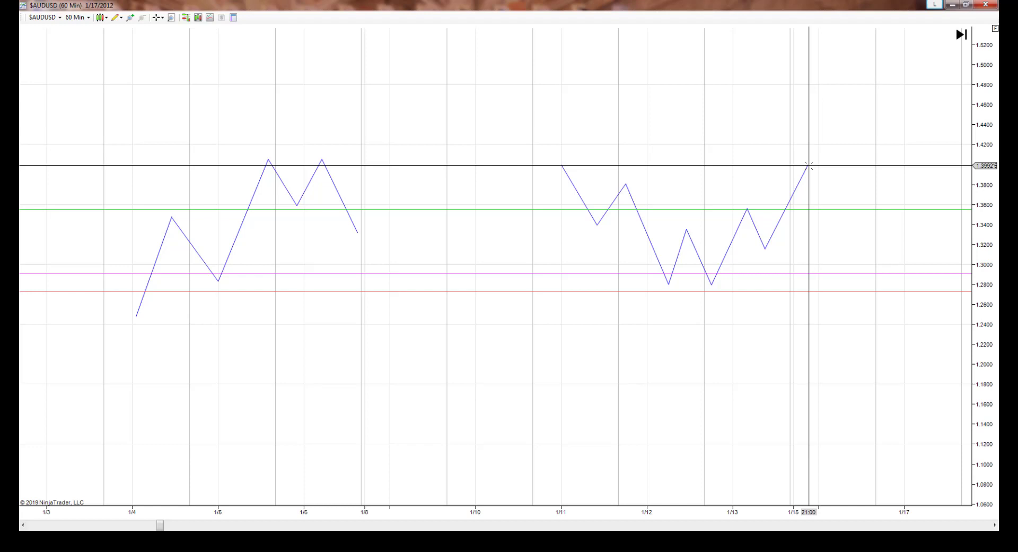
{"action": "left_click_drag", "start_coordinate": [809, 165], "coordinate": [816, 277]}
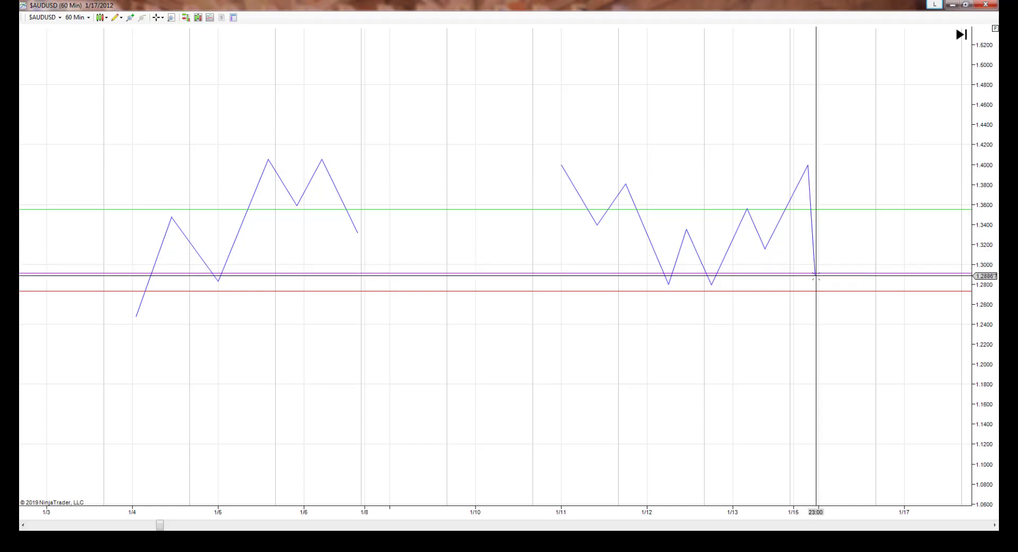
{"action": "left_click", "coordinate": [826, 209]}
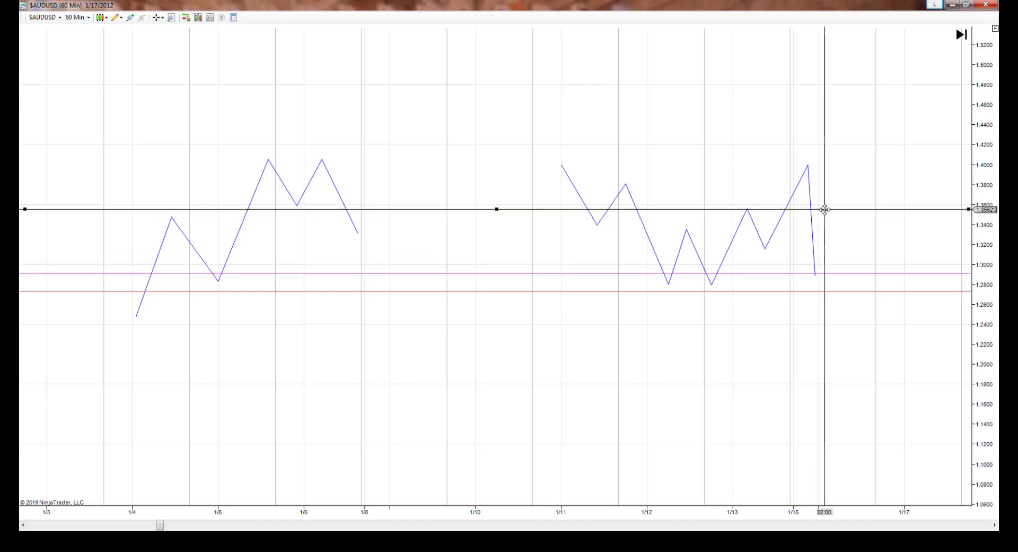
{"action": "left_click_drag", "start_coordinate": [829, 209], "coordinate": [822, 166]}
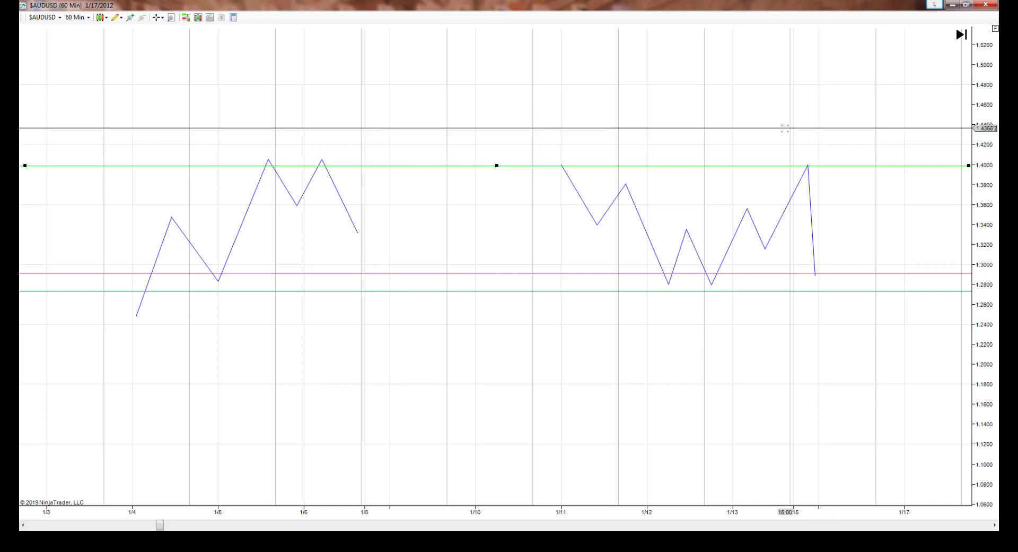
Delete the steep falling leg and the rising leg before it, and move the green line down to the peak at about 1.356.
{"action": "left_click", "coordinate": [808, 218]}
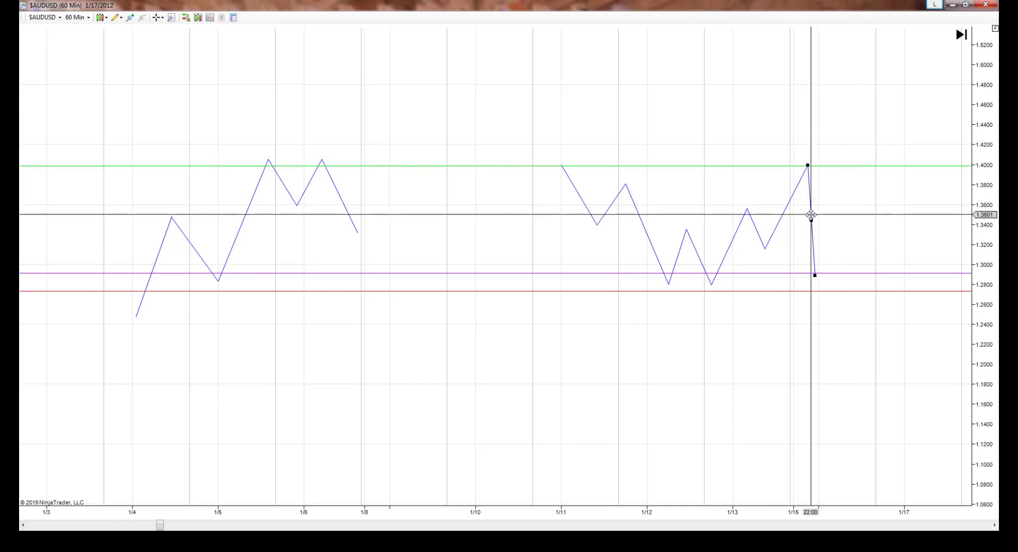
{"action": "key", "text": "Delete"}
{"action": "left_click", "coordinate": [784, 211]}
{"action": "key", "text": "Delete"}
{"action": "left_click_drag", "start_coordinate": [785, 166], "coordinate": [771, 208]}
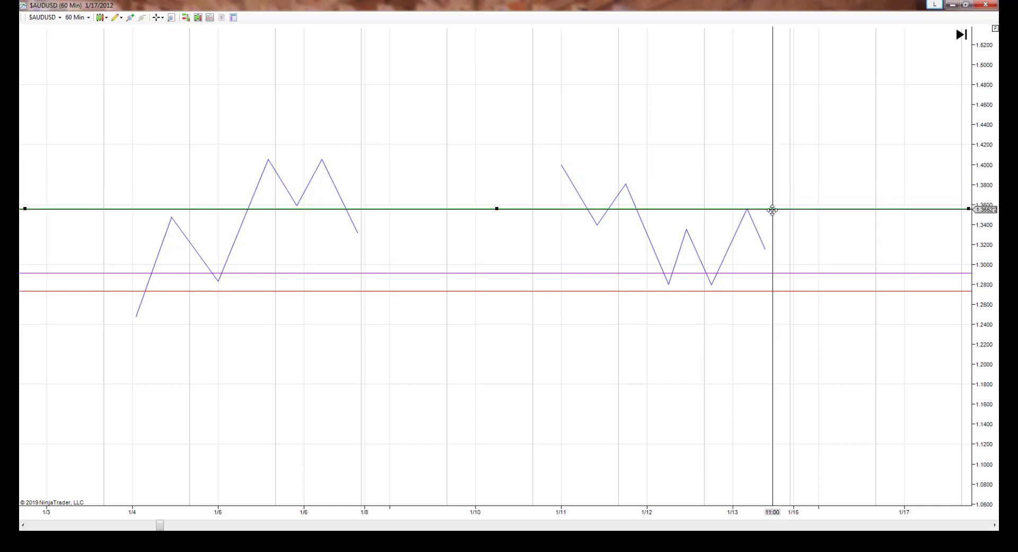
{"action": "left_click", "coordinate": [764, 247]}
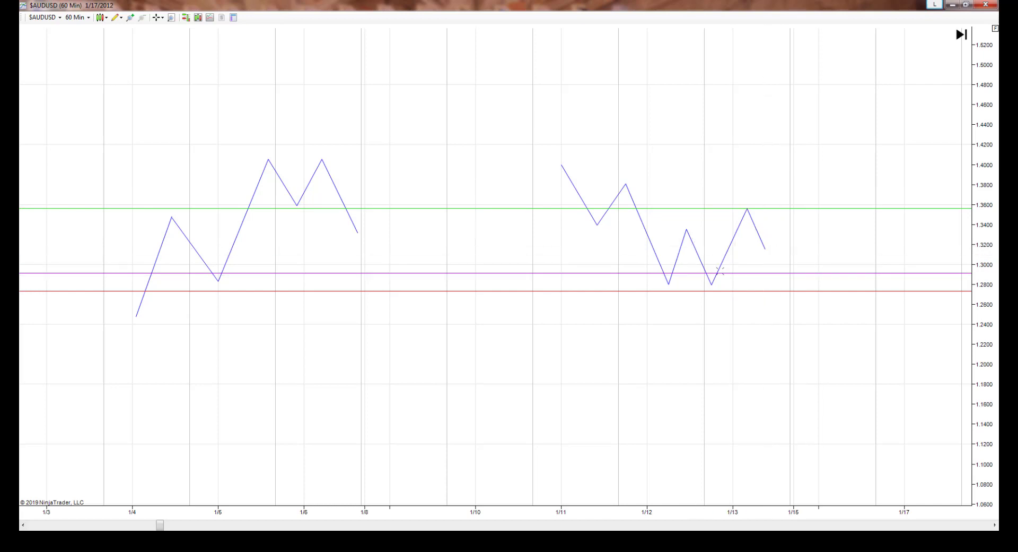
Draw a vertical segment from the red to the purple line and stack four equal copies upward from the purple line past the green line.
{"action": "left_click", "coordinate": [729, 289]}
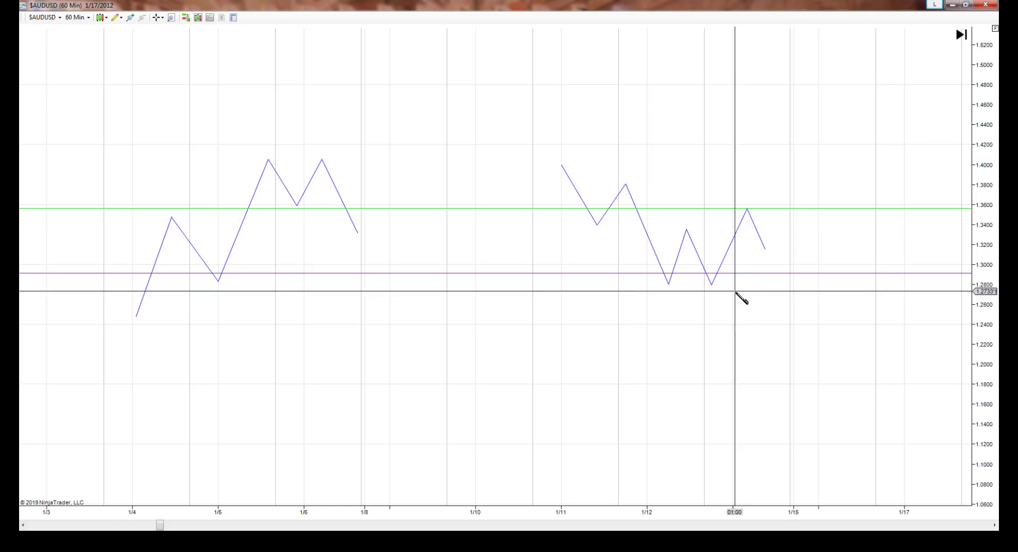
{"action": "mouse_move", "coordinate": [736, 273]}
{"action": "left_mouse_down"}
{"action": "mouse_move", "coordinate": [739, 280]}
{"action": "mouse_move", "coordinate": [777, 266]}
{"action": "left_mouse_up"}
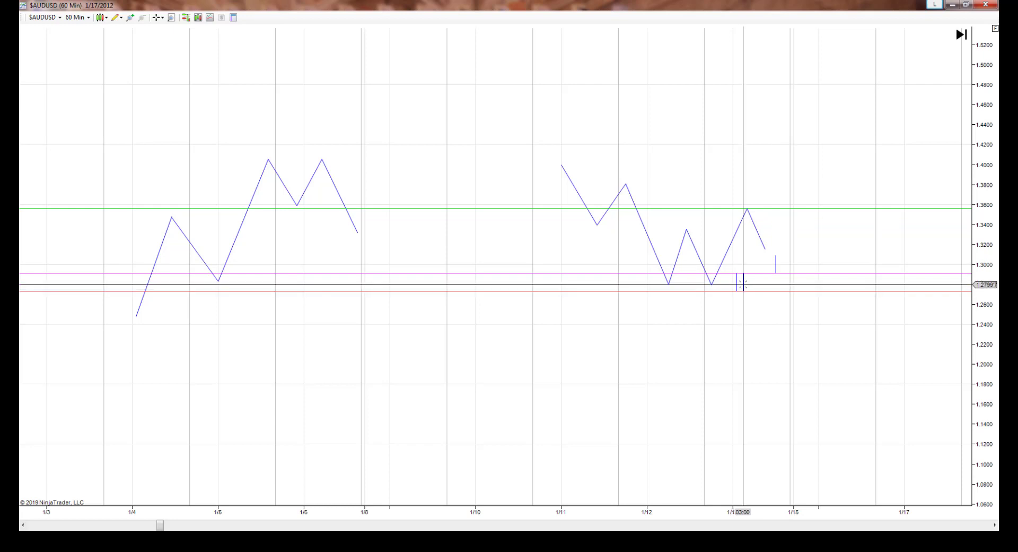
{"action": "mouse_move", "coordinate": [738, 276]}
{"action": "left_mouse_down"}
{"action": "mouse_move", "coordinate": [764, 276]}
{"action": "mouse_move", "coordinate": [779, 247]}
{"action": "left_mouse_up"}
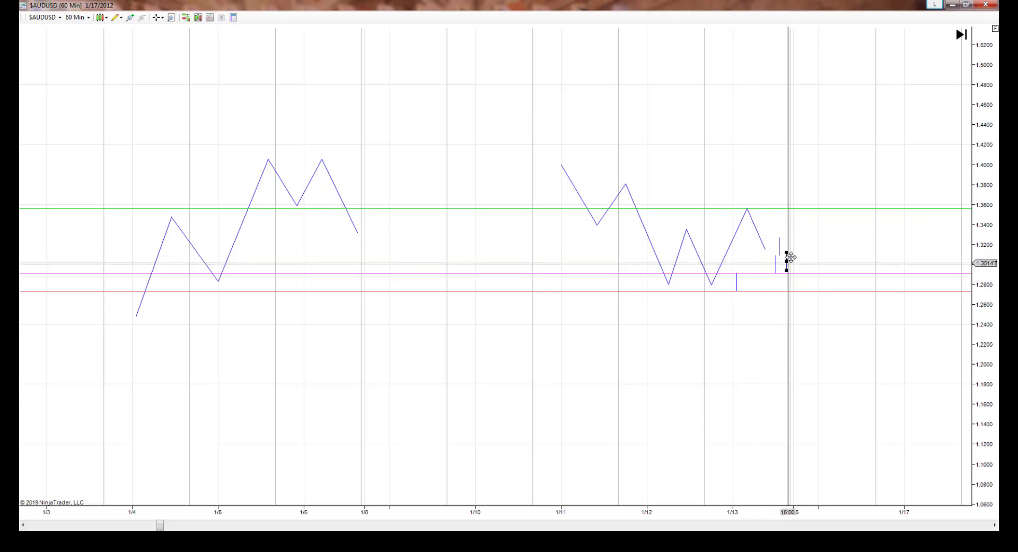
{"action": "left_click_drag", "start_coordinate": [787, 257], "coordinate": [787, 228]}
{"action": "left_click", "coordinate": [800, 237]}
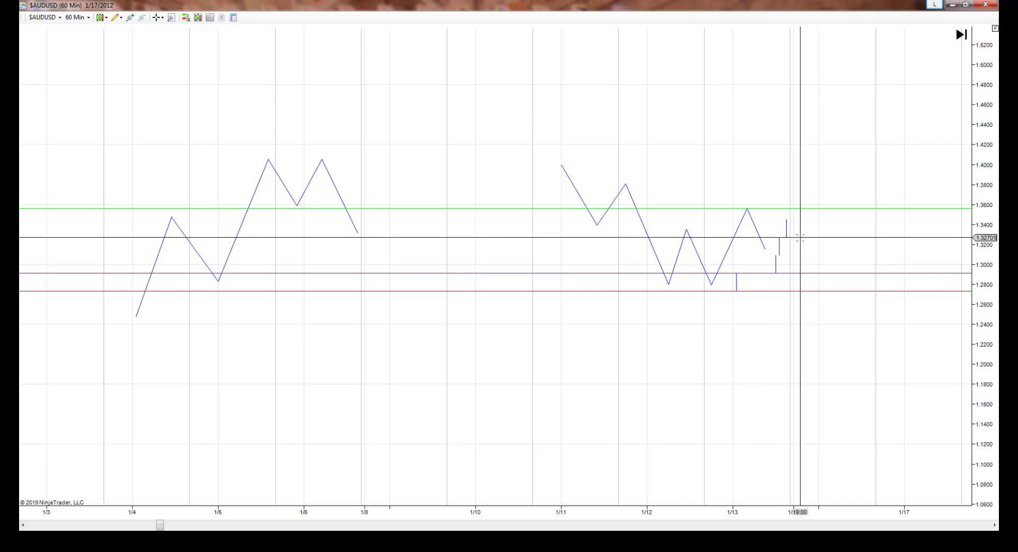
{"action": "left_click_drag", "start_coordinate": [750, 290], "coordinate": [804, 199]}
{"action": "left_click", "coordinate": [807, 218]}
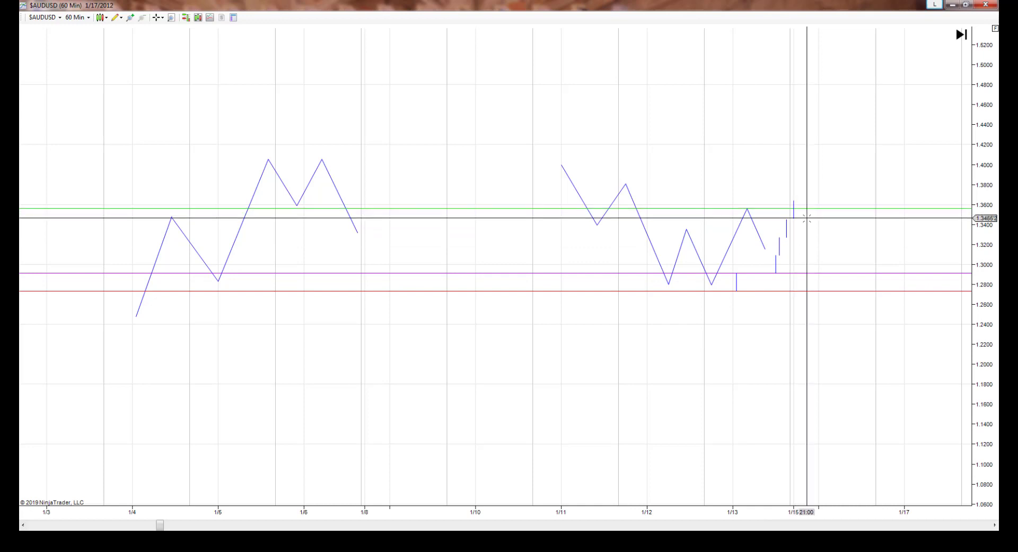
Delete the five vertical segments used to compare risk and reward.
{"action": "left_click", "coordinate": [793, 214]}
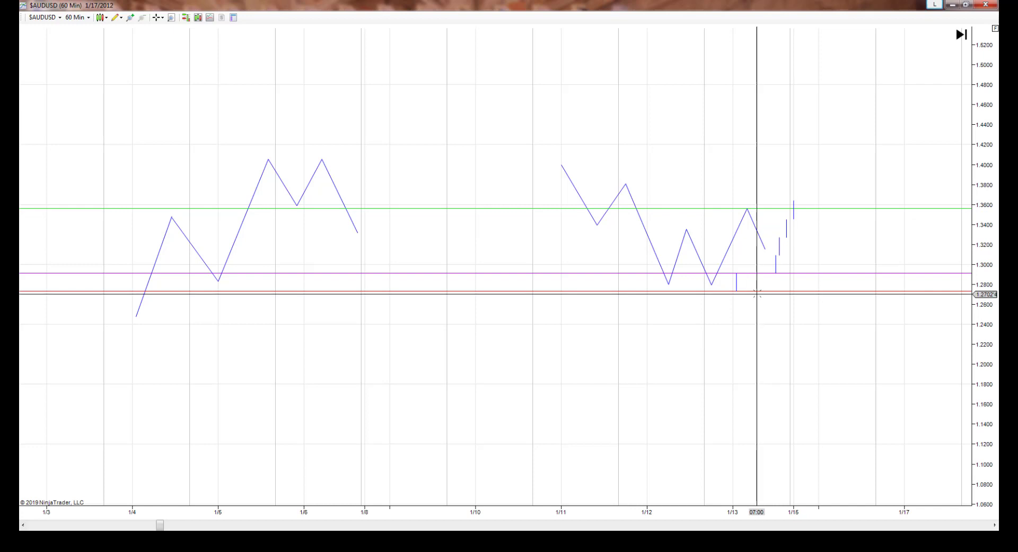
{"action": "left_click", "coordinate": [776, 266]}
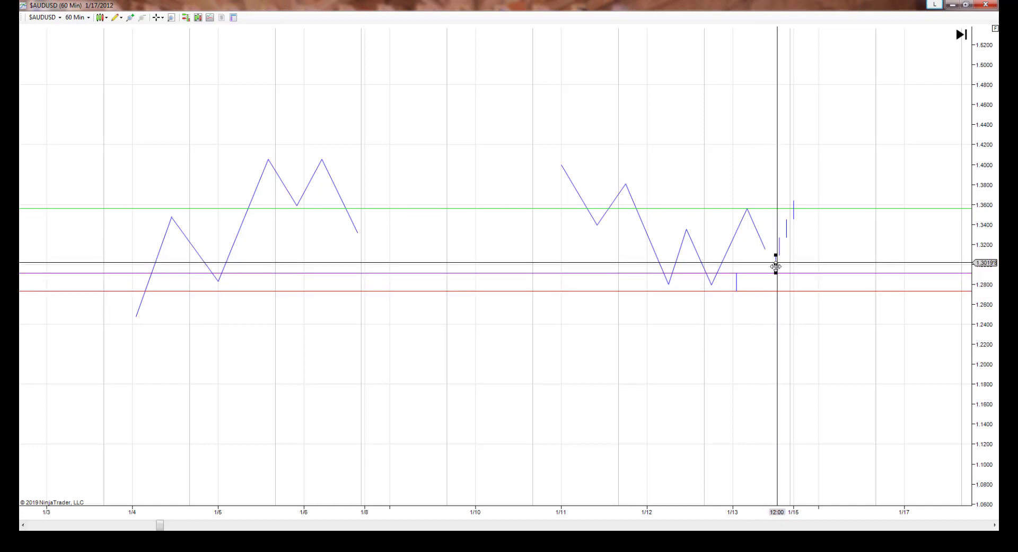
{"action": "left_click_drag", "start_coordinate": [776, 266], "coordinate": [779, 246]}
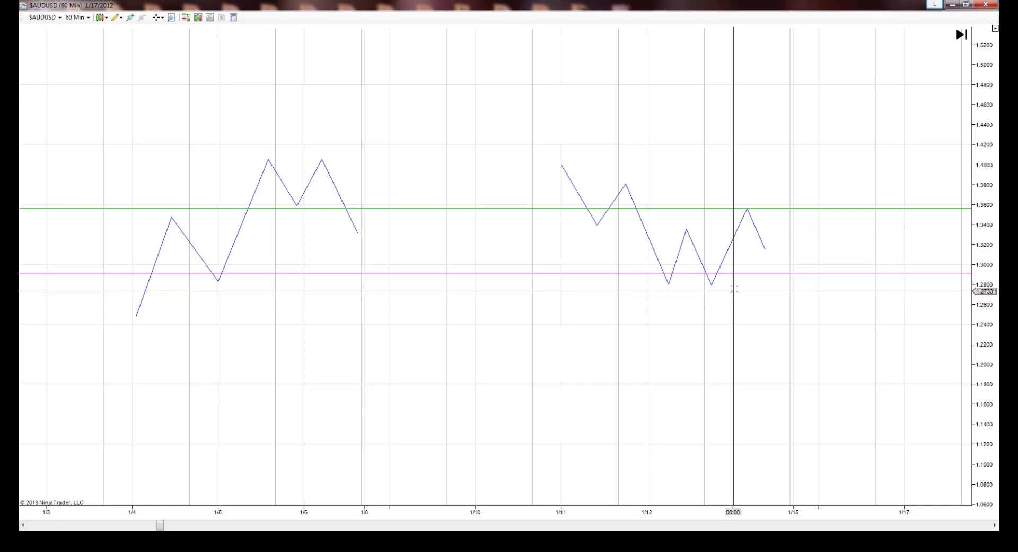
Move the red horizontal line down to about 1.255, below the double bottom.
{"action": "left_click", "coordinate": [731, 291]}
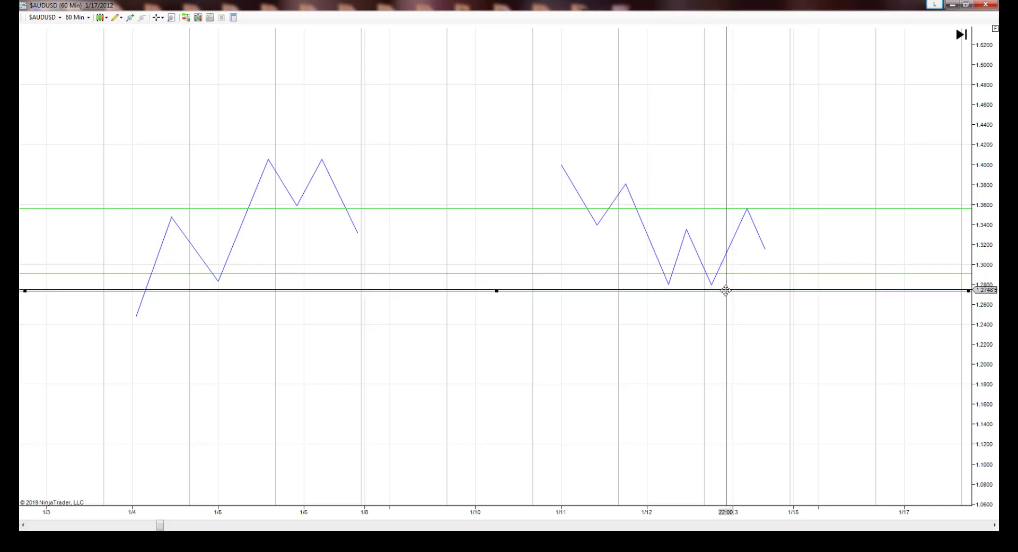
{"action": "left_click_drag", "start_coordinate": [496, 290], "coordinate": [498, 309]}
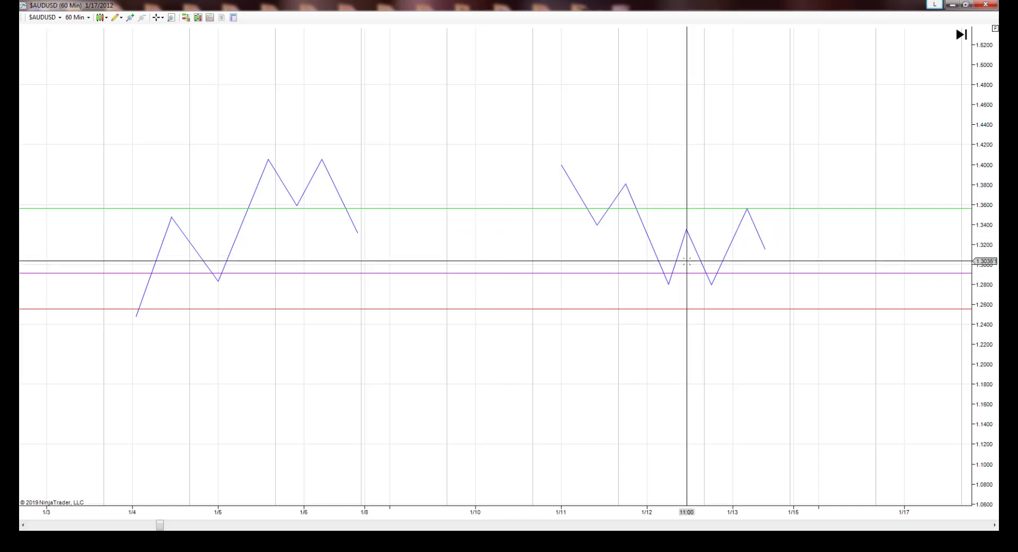
Extend the last falling leg down to about 1.272, between the purple and red lines, and draw a rising leg from it to about 1.376.
{"action": "left_click", "coordinate": [762, 242]}
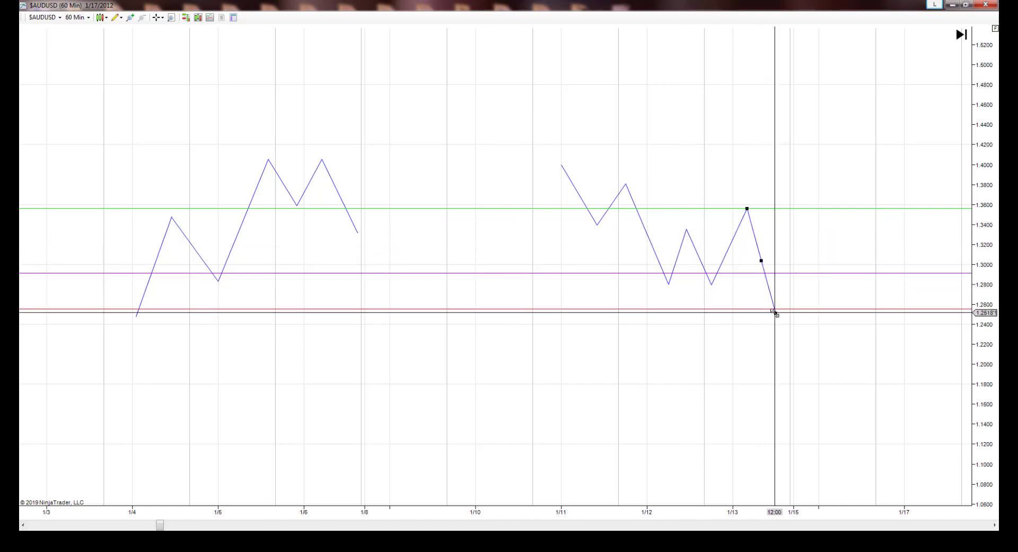
{"action": "left_click", "coordinate": [769, 292]}
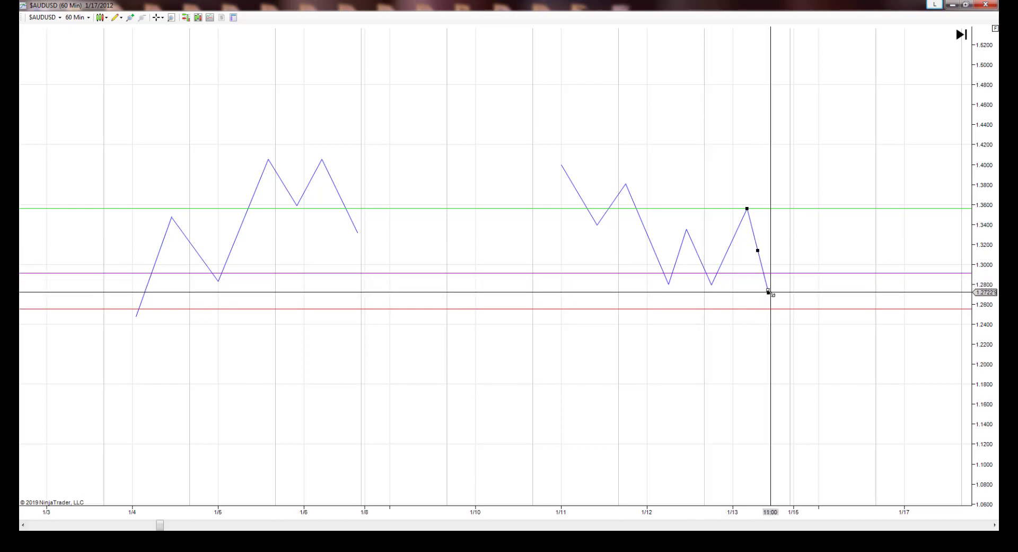
{"action": "left_click", "coordinate": [770, 291]}
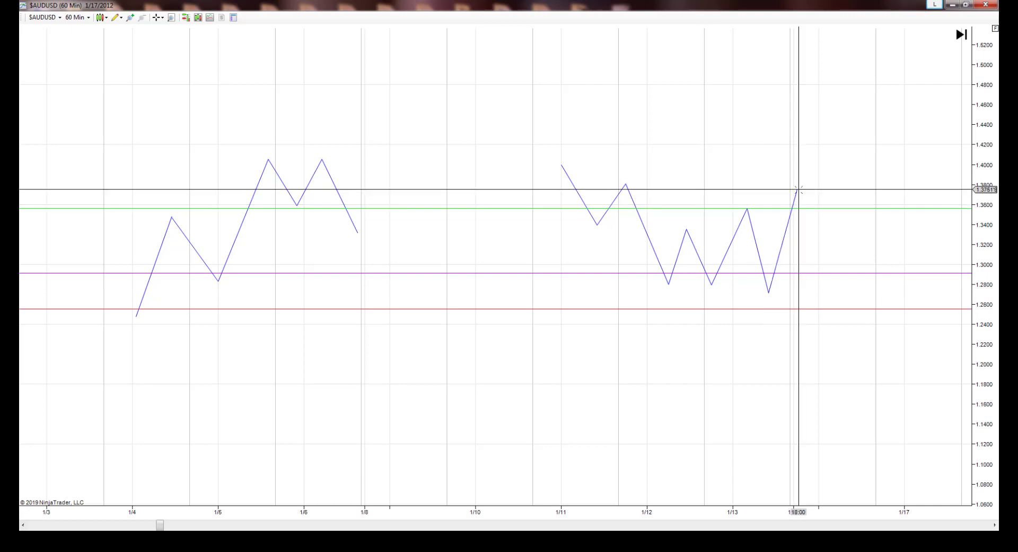
{"action": "left_click", "coordinate": [796, 189]}
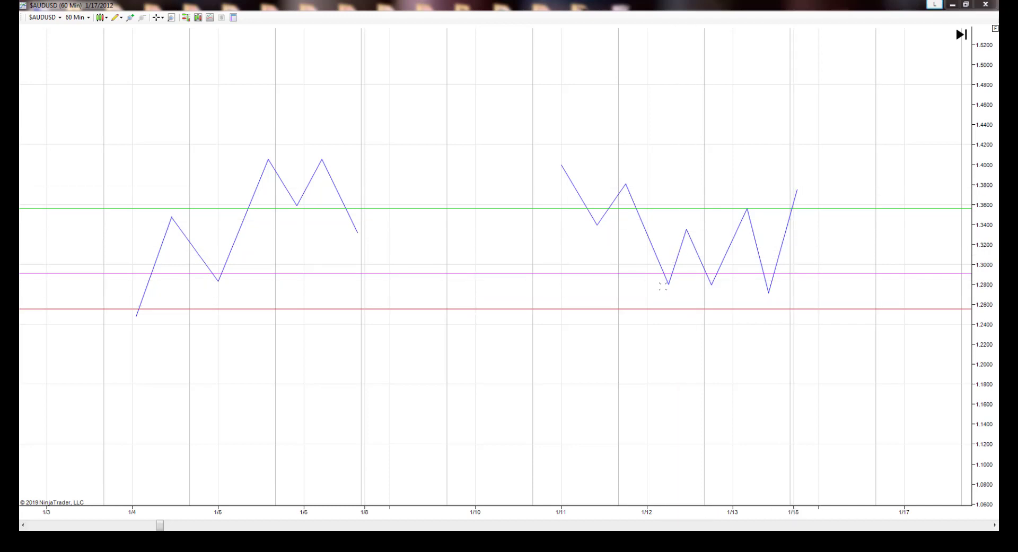
{"action": "key", "text": "ctrl+h"}
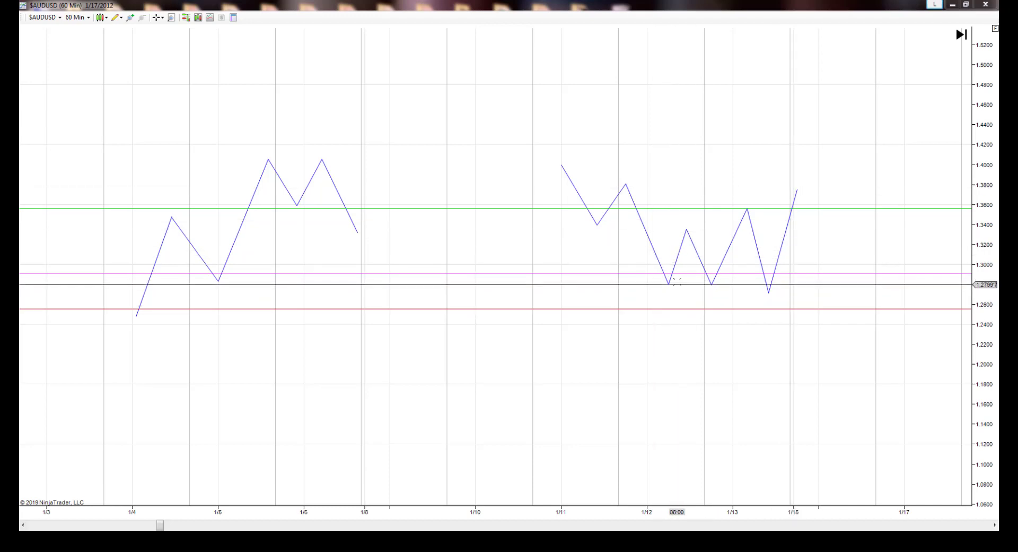
{"action": "key", "text": "ctrl+f"}
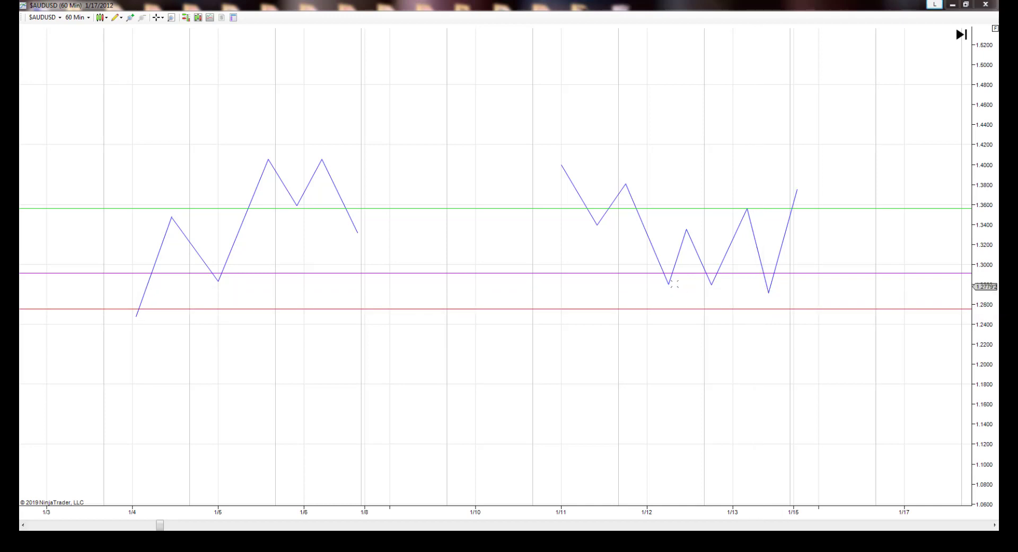
Delete all legs of the double bottom pattern, from the last rising leg back to the first falling leg.
{"action": "left_click", "coordinate": [781, 240]}
{"action": "key", "text": "Delete"}
{"action": "left_click", "coordinate": [757, 245]}
{"action": "key", "text": "Delete"}
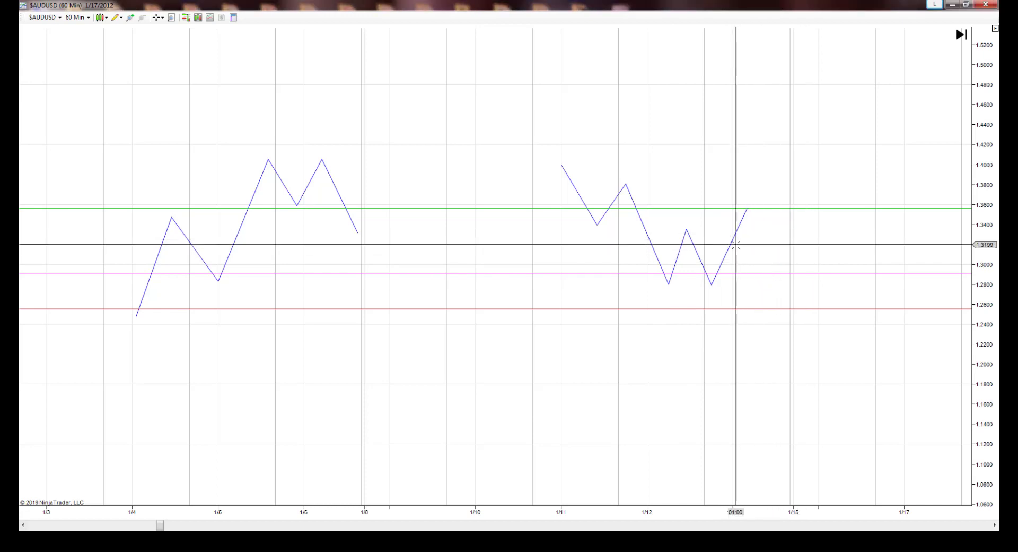
{"action": "left_click", "coordinate": [726, 255]}
{"action": "key", "text": "Delete"}
{"action": "left_click", "coordinate": [699, 257]}
{"action": "key", "text": "Delete"}
{"action": "left_click", "coordinate": [677, 256]}
{"action": "key", "text": "Delete"}
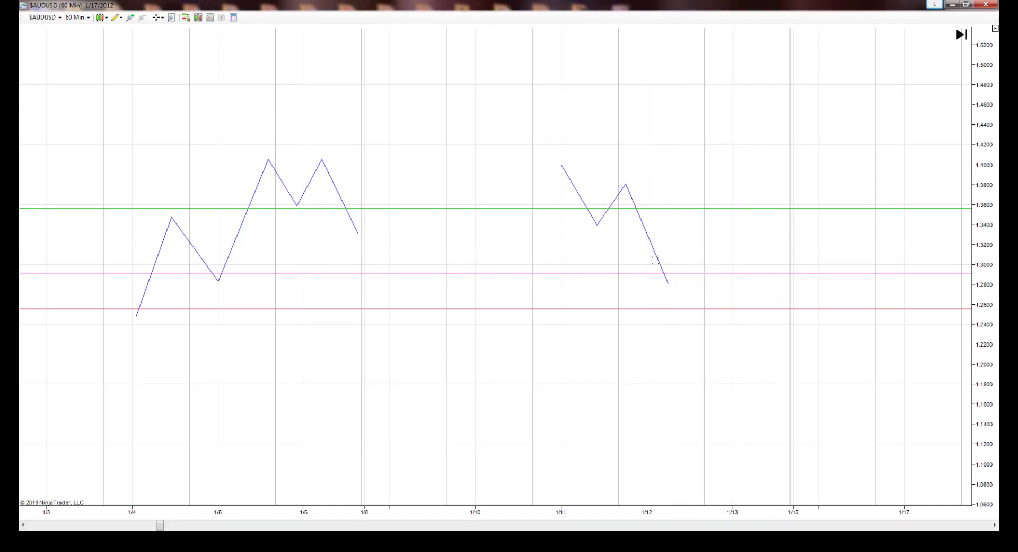
{"action": "left_click", "coordinate": [655, 260]}
{"action": "key", "text": "Delete"}
{"action": "left_click", "coordinate": [610, 206]}
{"action": "key", "text": "Delete"}
{"action": "left_click", "coordinate": [583, 202]}
{"action": "key", "text": "Delete"}
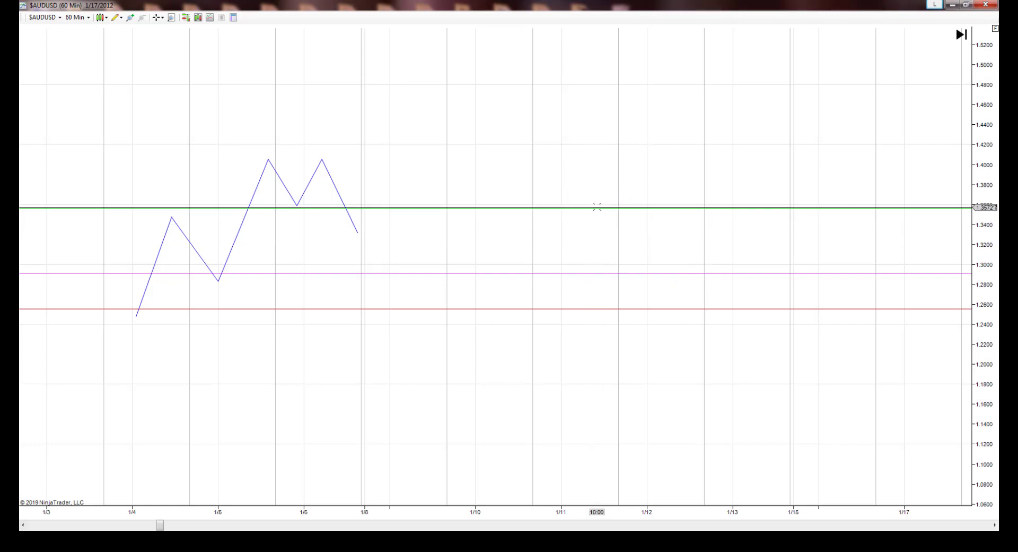
Delete the green, purple and red horizontal lines from the chart.
{"action": "left_click", "coordinate": [598, 208]}
{"action": "key", "text": "Delete"}
{"action": "left_click", "coordinate": [617, 272]}
{"action": "key", "text": "Delete"}
{"action": "left_click", "coordinate": [619, 308]}
{"action": "key", "text": "Delete"}
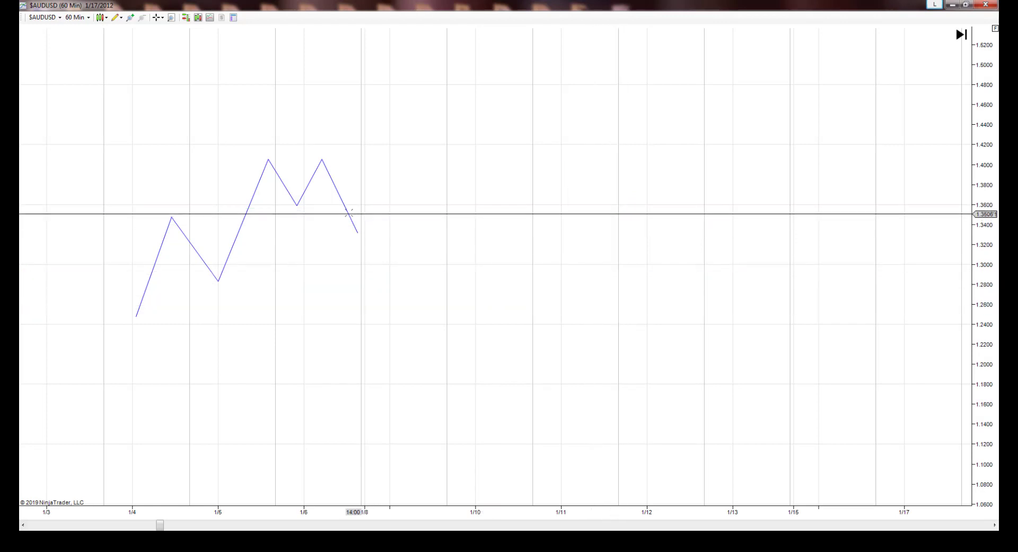
Delete all remaining legs of the double top pattern so the chart is empty.
{"action": "left_click", "coordinate": [350, 212]}
{"action": "key", "text": "Delete"}
{"action": "left_click", "coordinate": [306, 188]}
{"action": "key", "text": "Delete"}
{"action": "left_click", "coordinate": [291, 197]}
{"action": "key", "text": "Delete"}
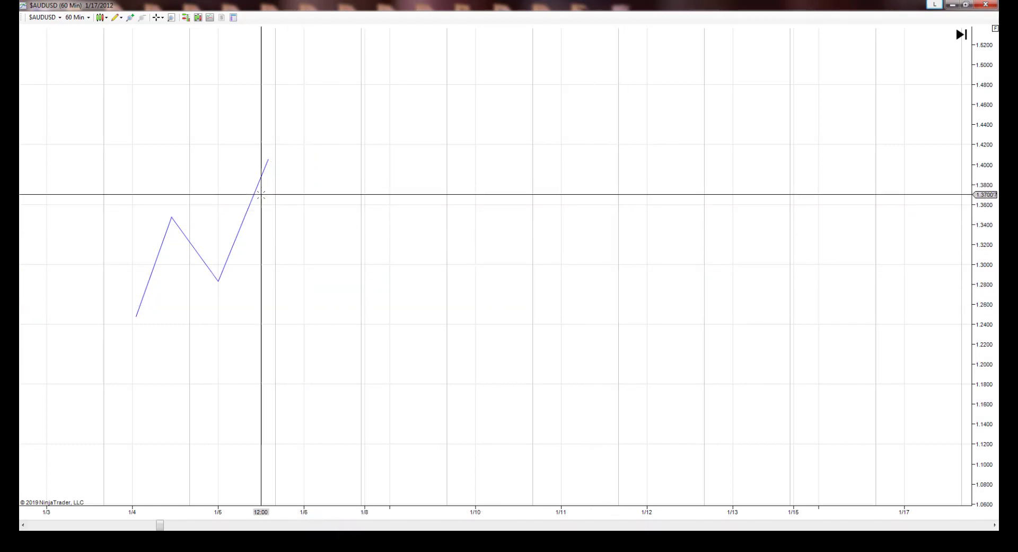
{"action": "left_click", "coordinate": [241, 225]}
{"action": "key", "text": "Delete"}
{"action": "left_click", "coordinate": [192, 244]}
{"action": "key", "text": "Delete"}
{"action": "left_click", "coordinate": [168, 235]}
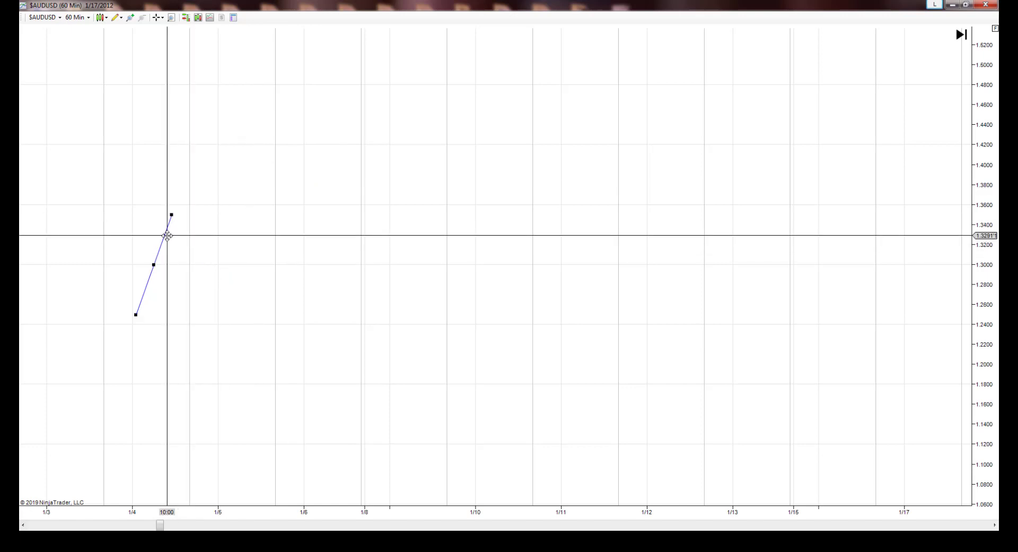
{"action": "key", "text": "Delete"}
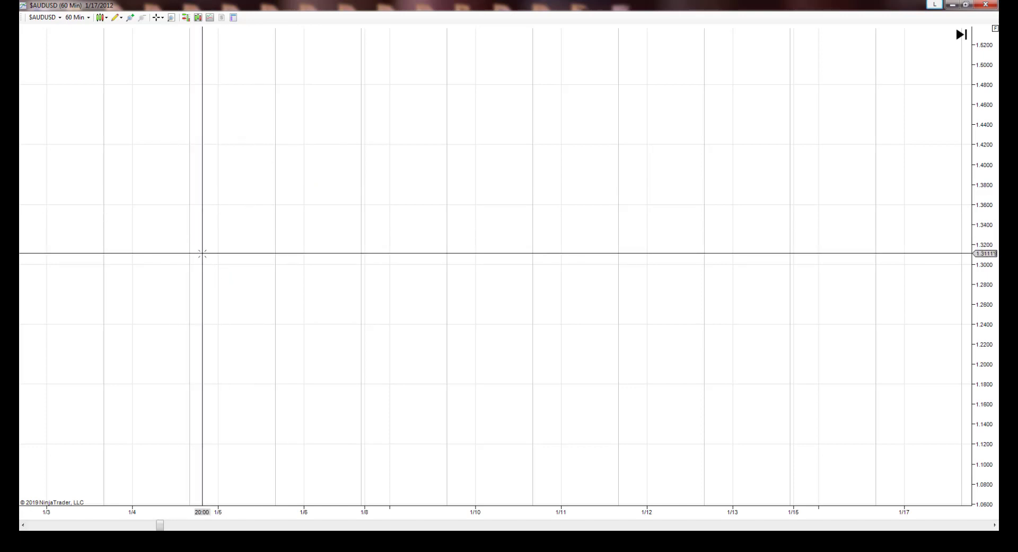